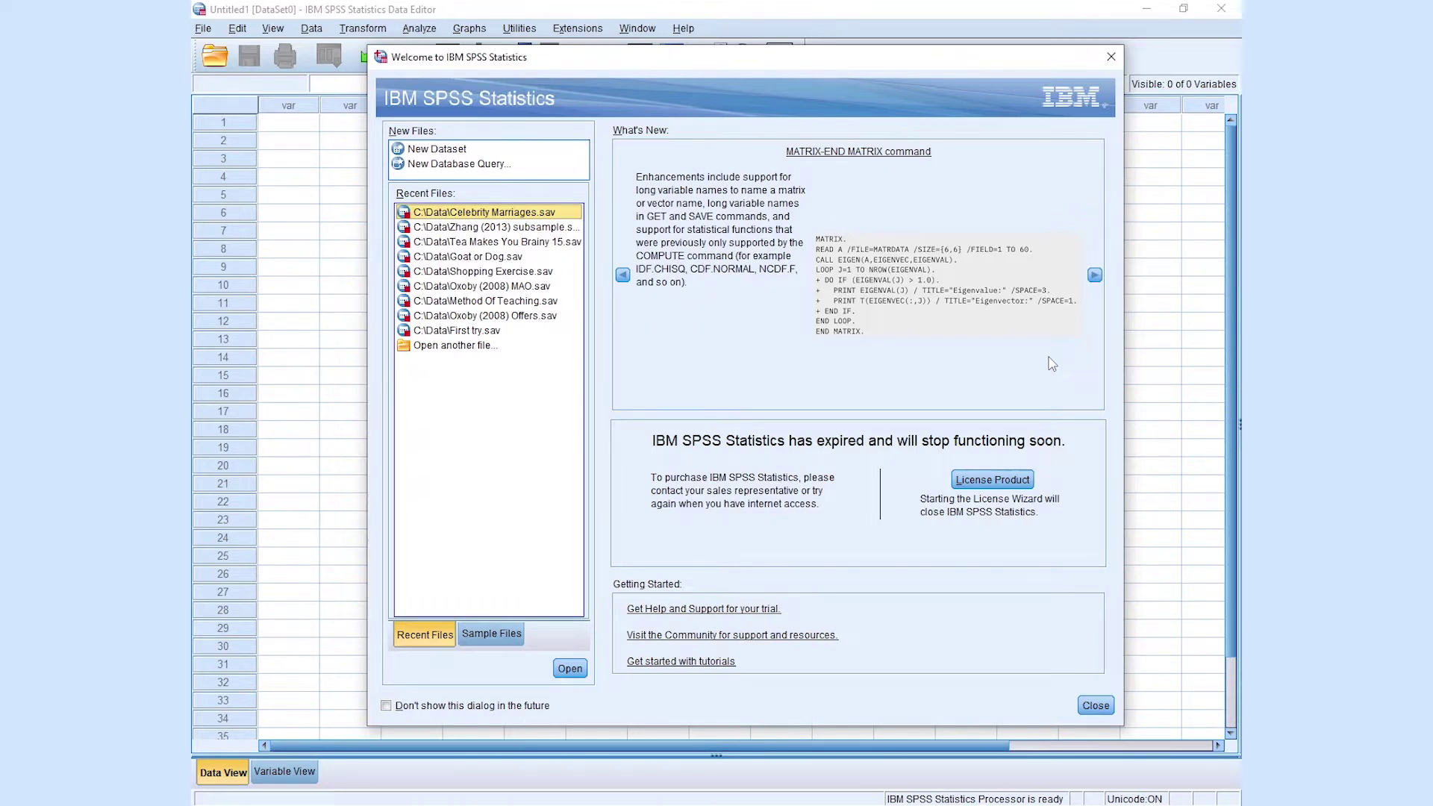
Step: Create a new empty dataset, check the Output Viewer, then minimize it to show the Data Editor
click(437, 150)
click(570, 668)
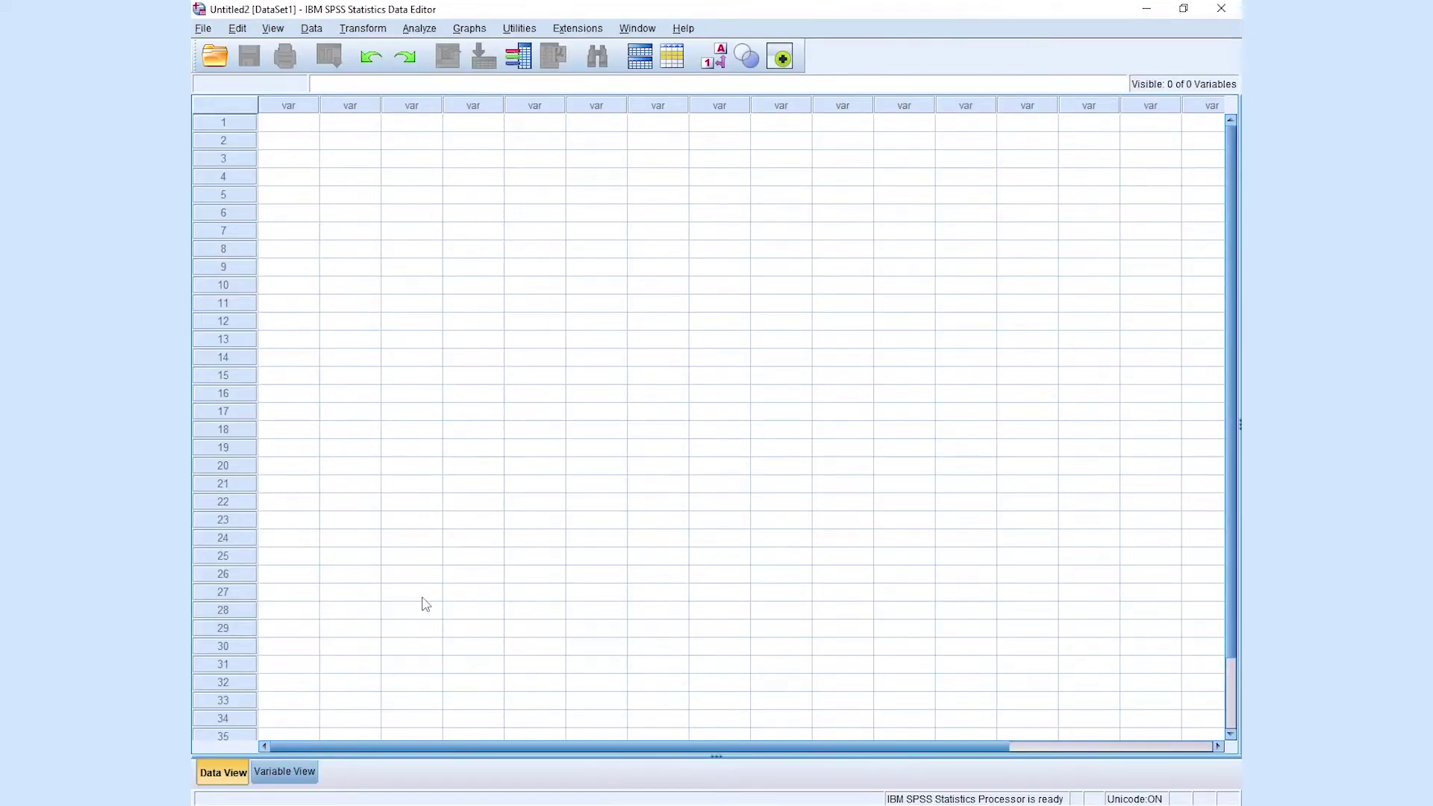
mouse_move(574, 805)
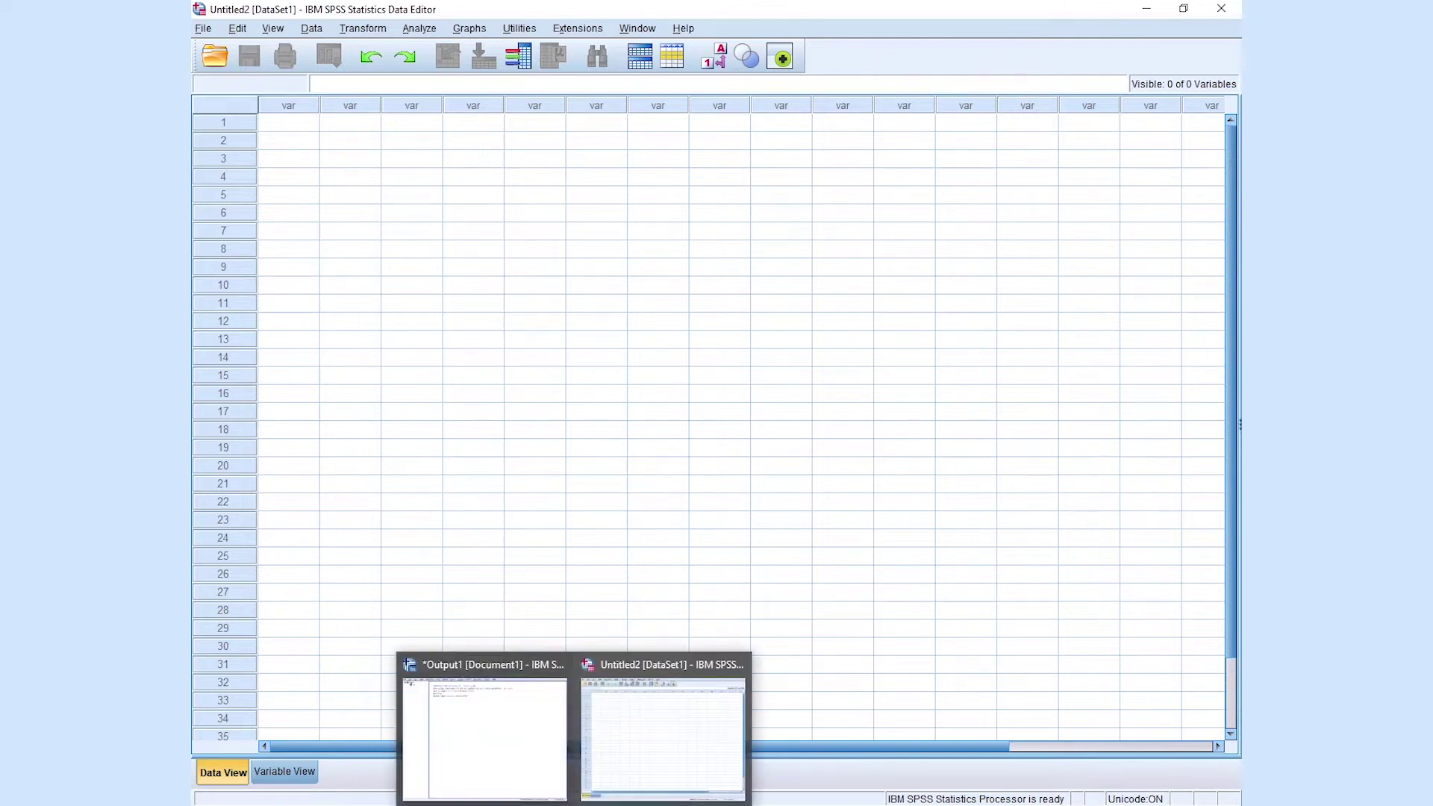
click(520, 750)
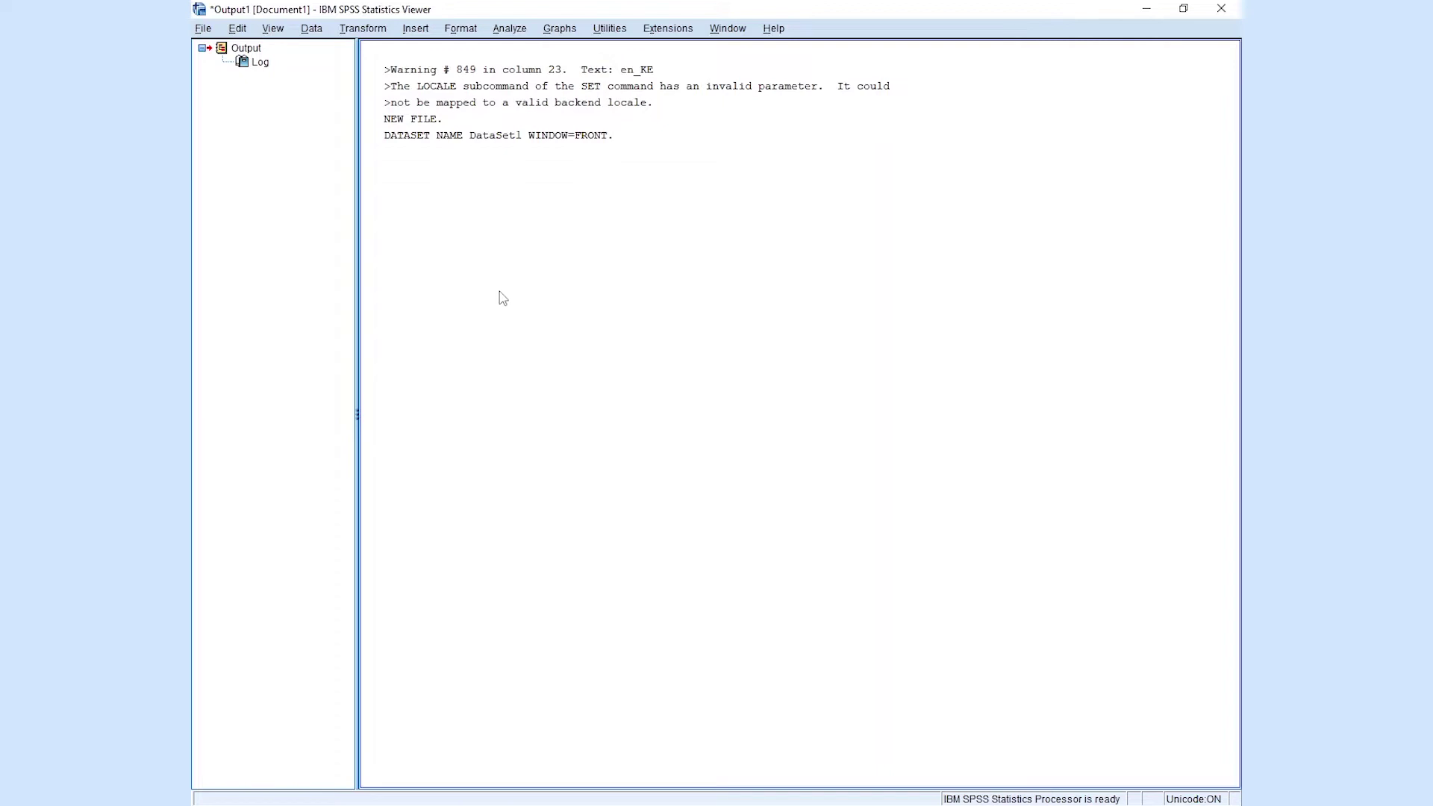
click(635, 787)
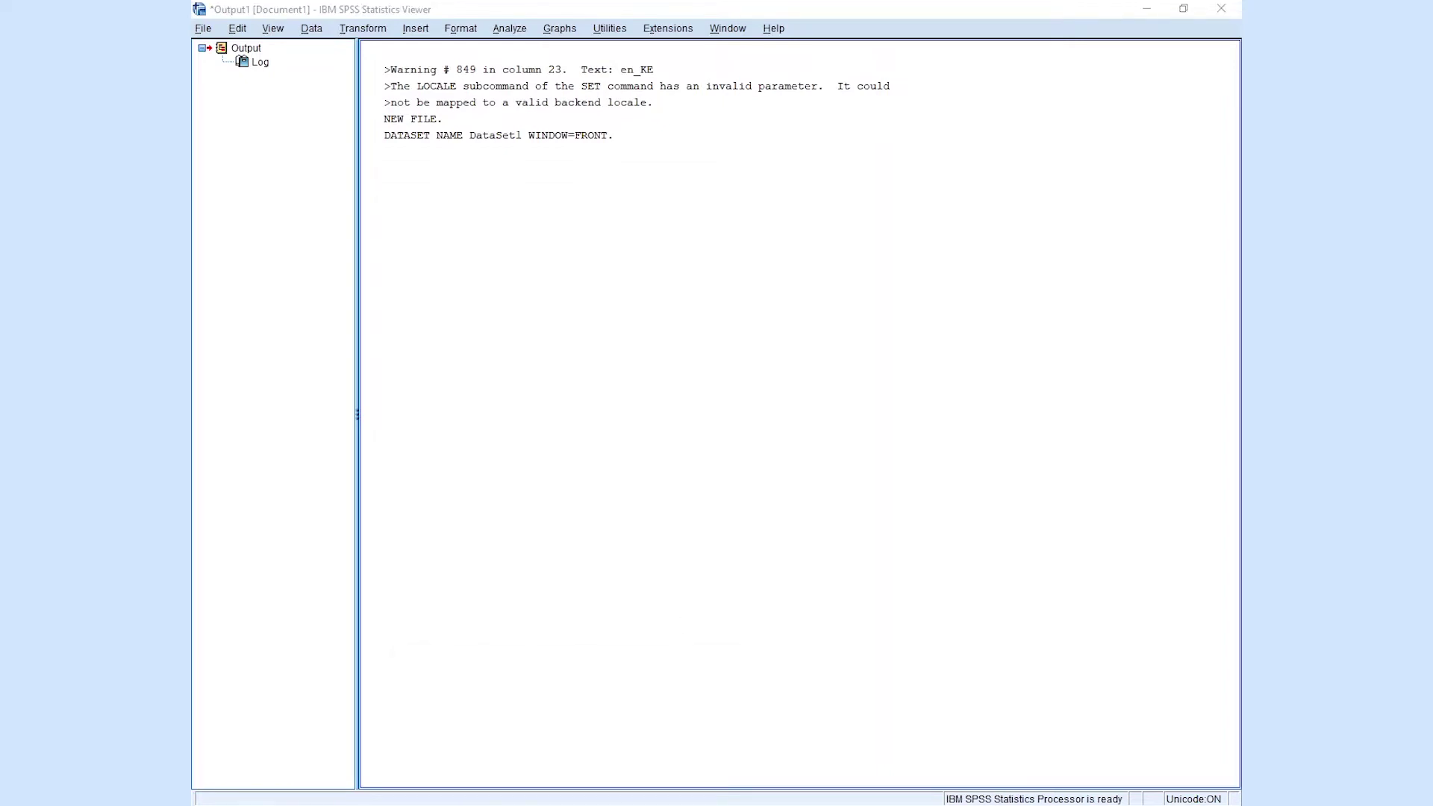
click(603, 791)
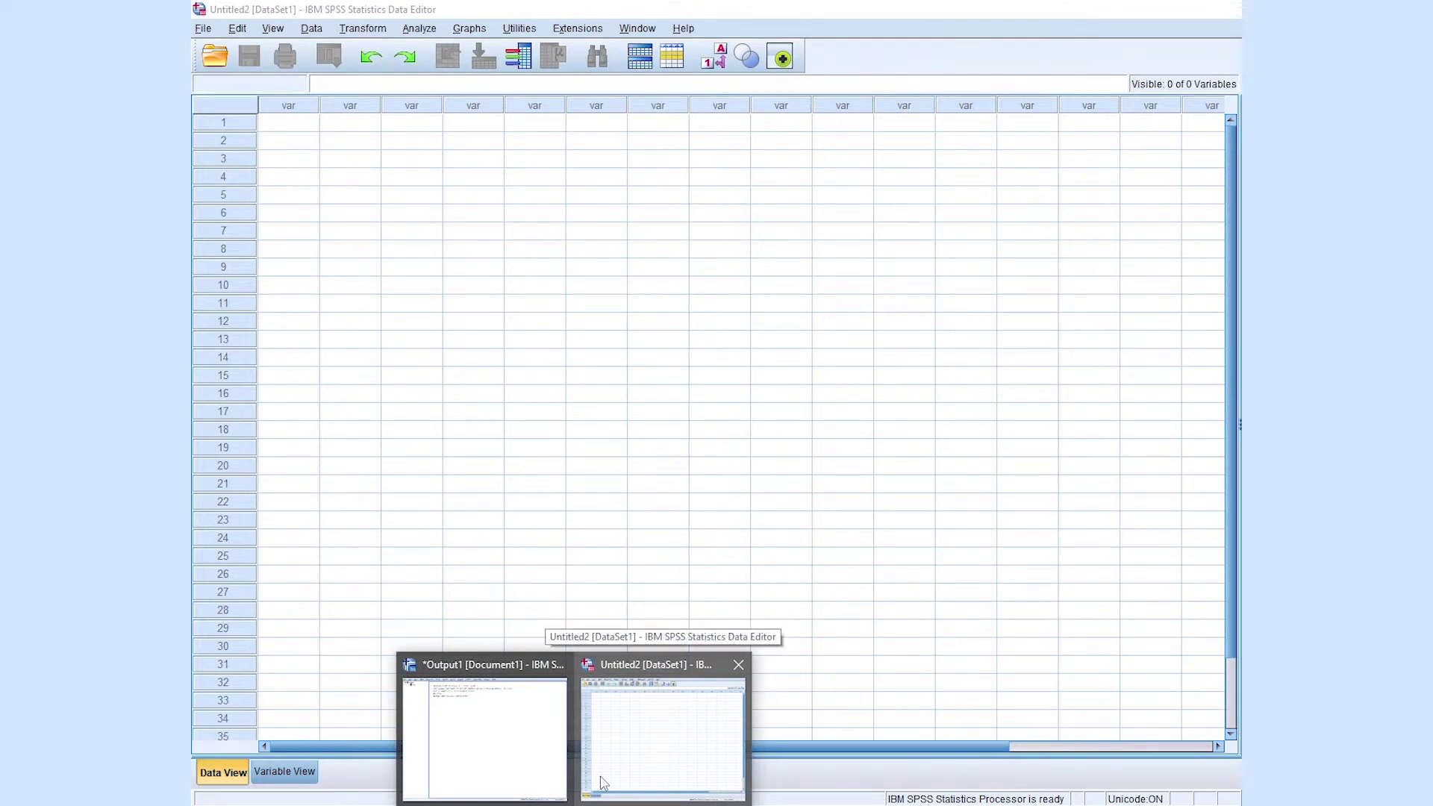
click(506, 759)
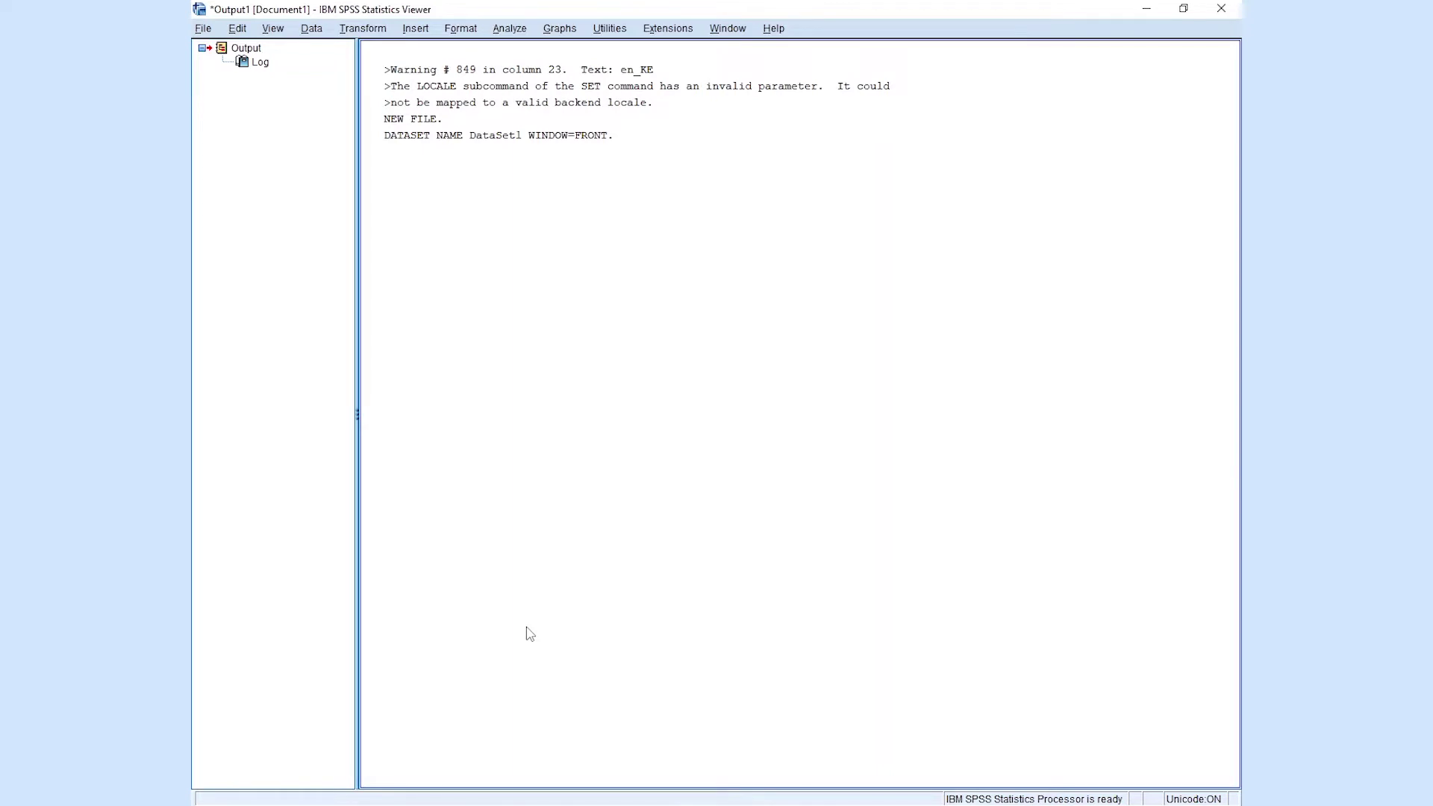
click(1146, 9)
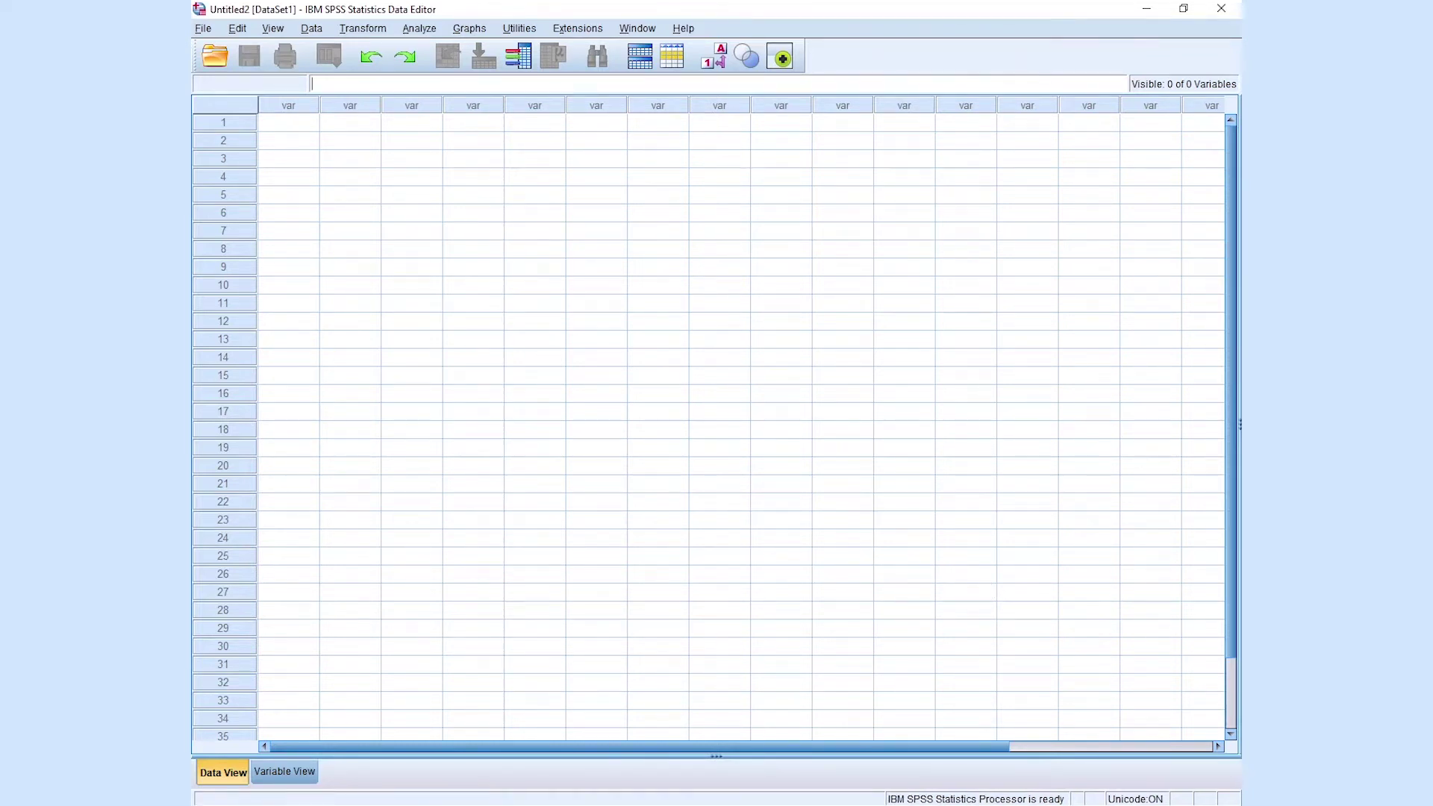
Step: Show the Variable View grid of the empty Untitled2 dataset
click(282, 780)
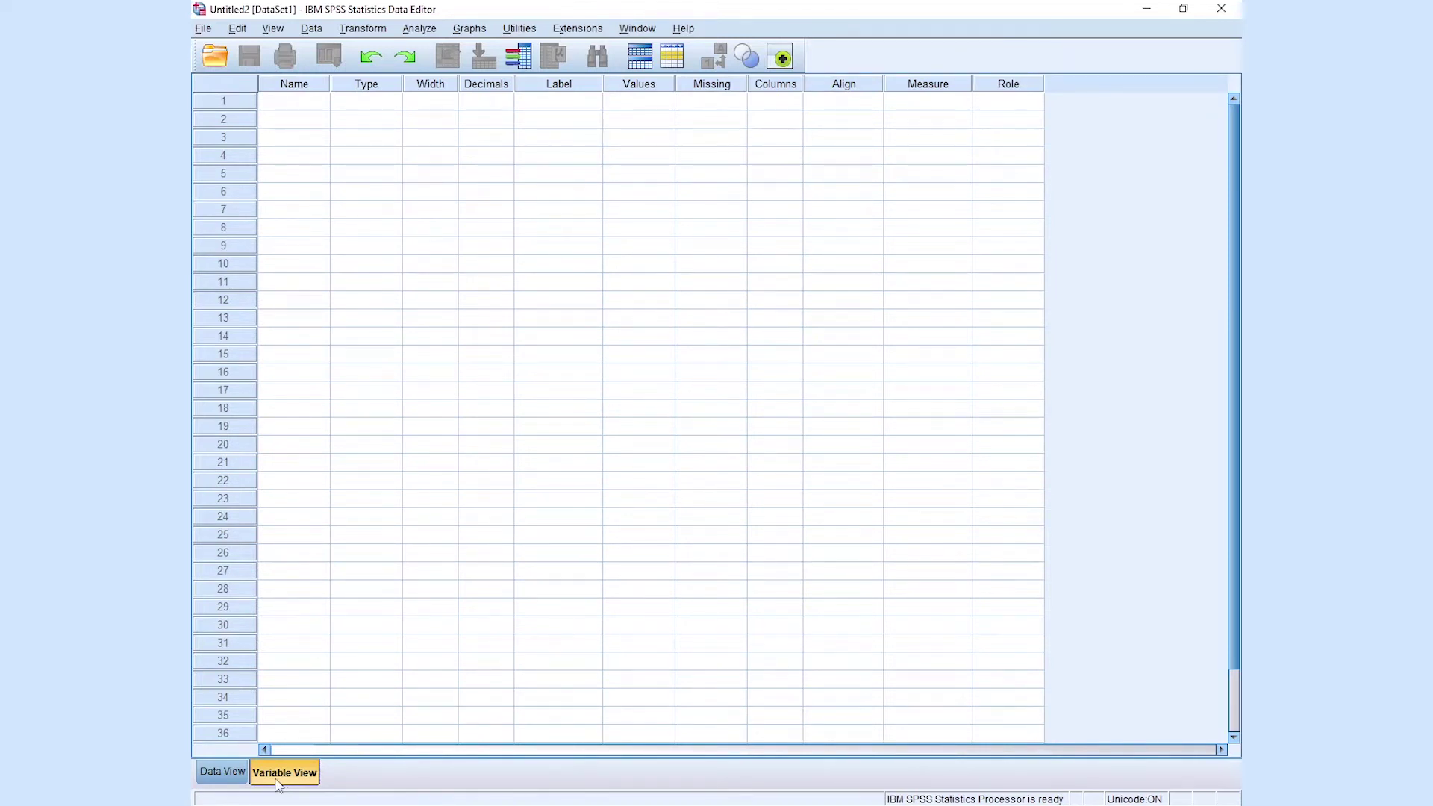
click(217, 776)
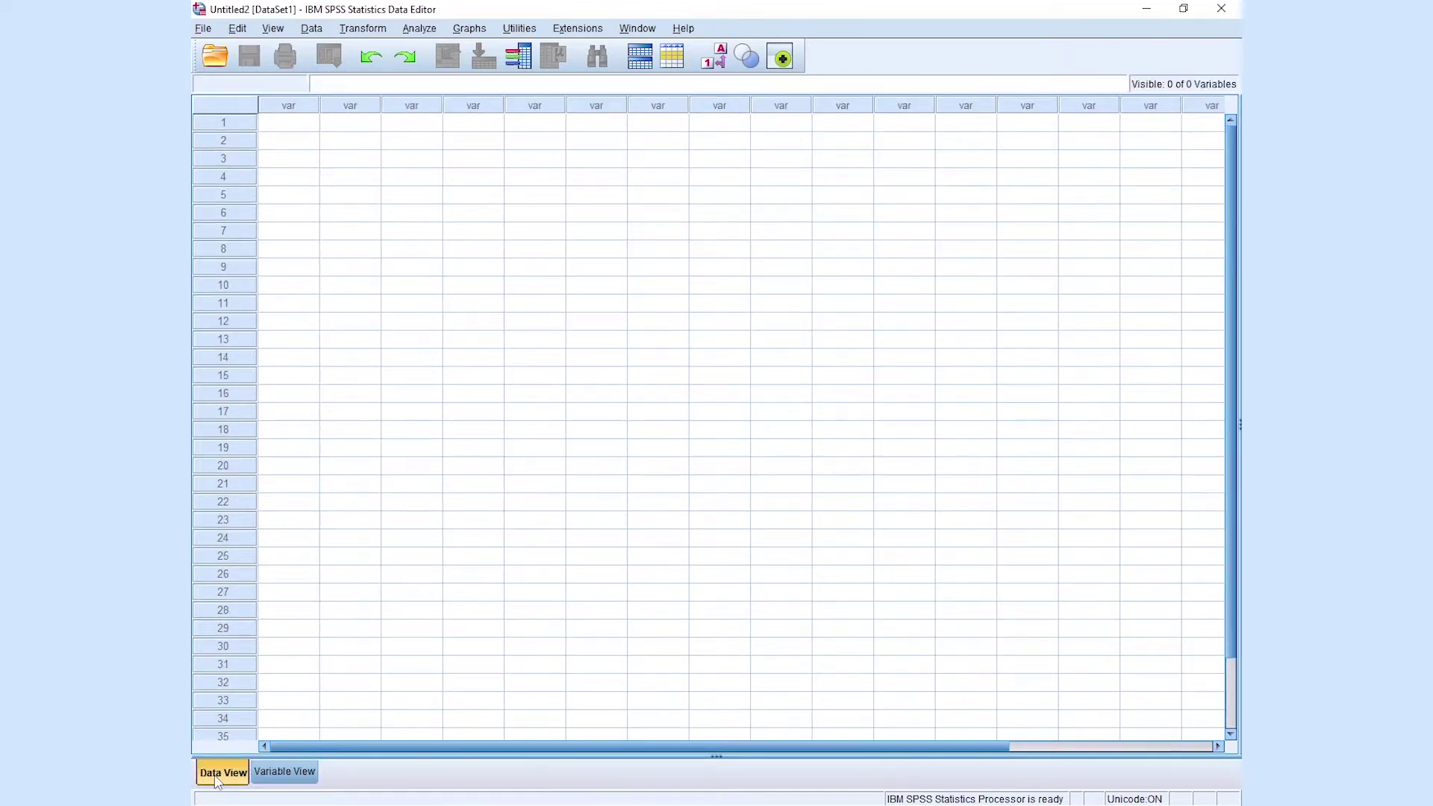
click(301, 780)
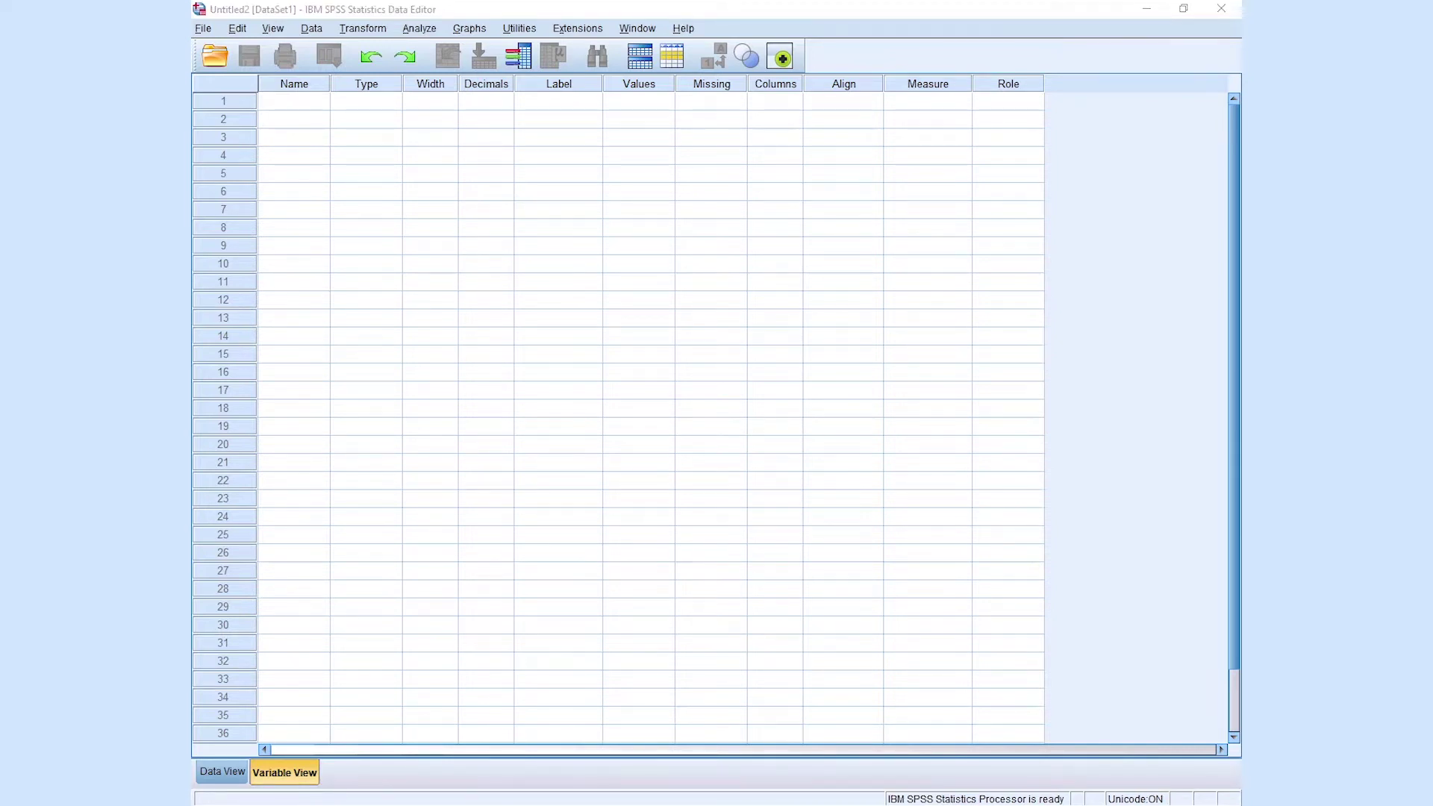
key(alt+Tab)
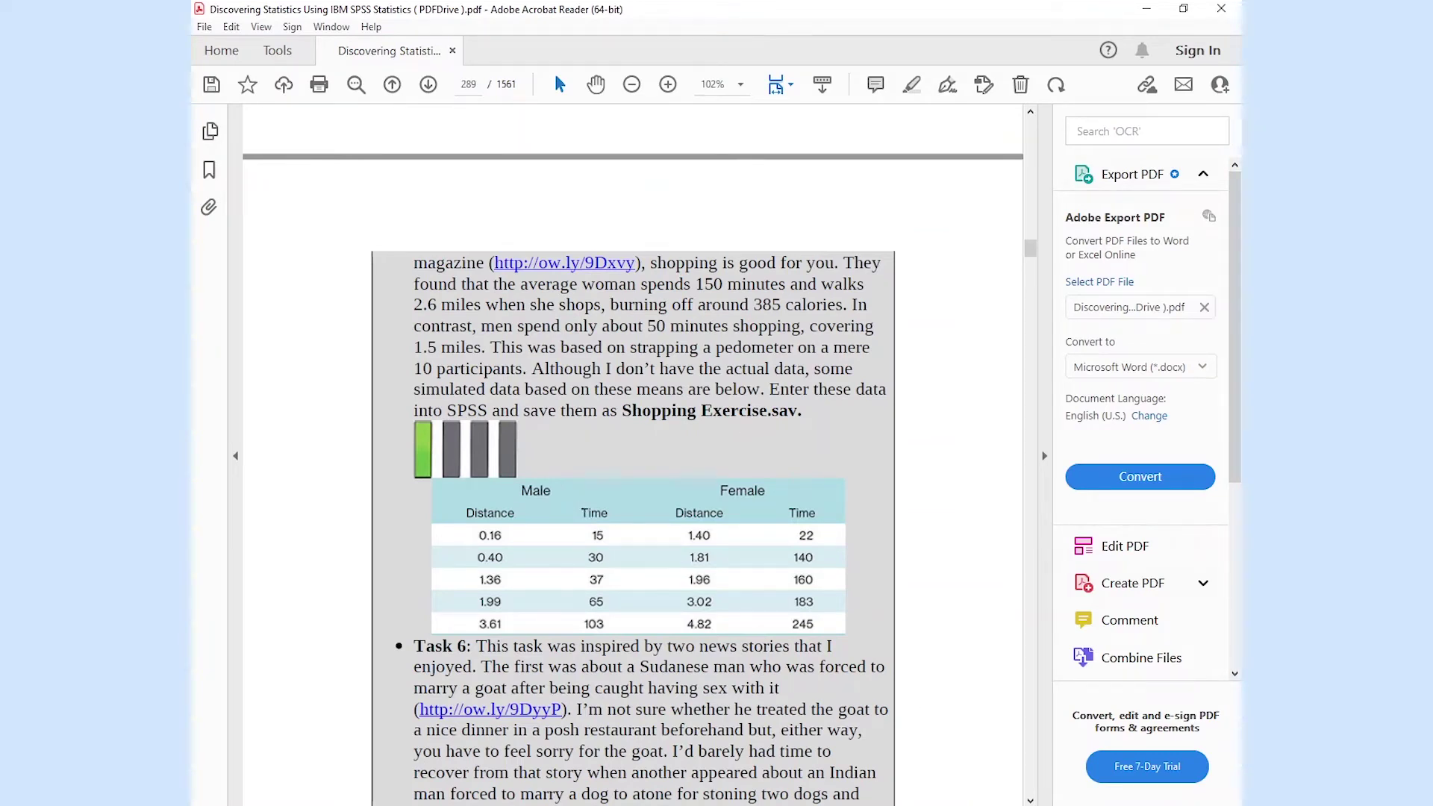
click(574, 805)
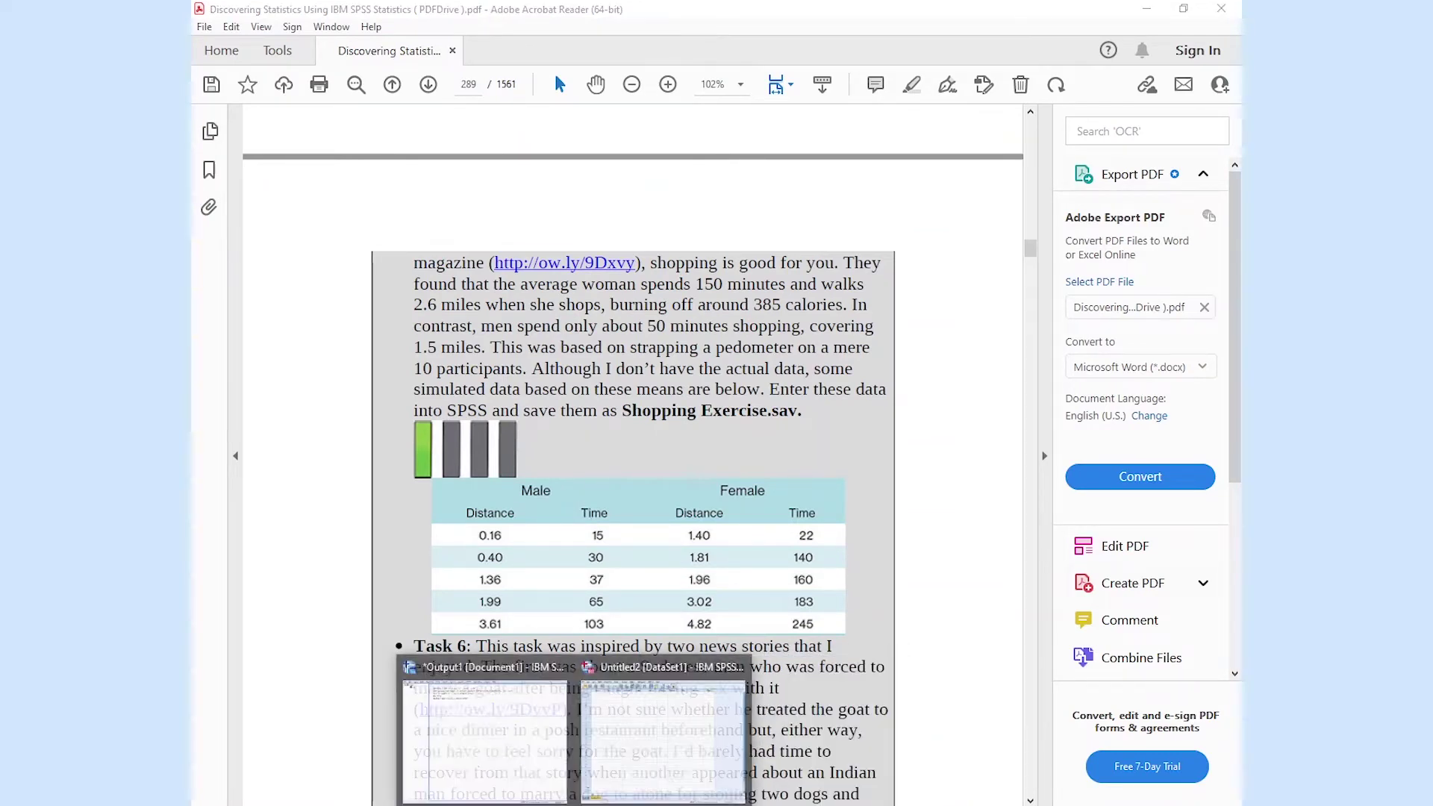
click(649, 762)
Step: Name the first variable Gender and keep its type as Numeric
click(289, 107)
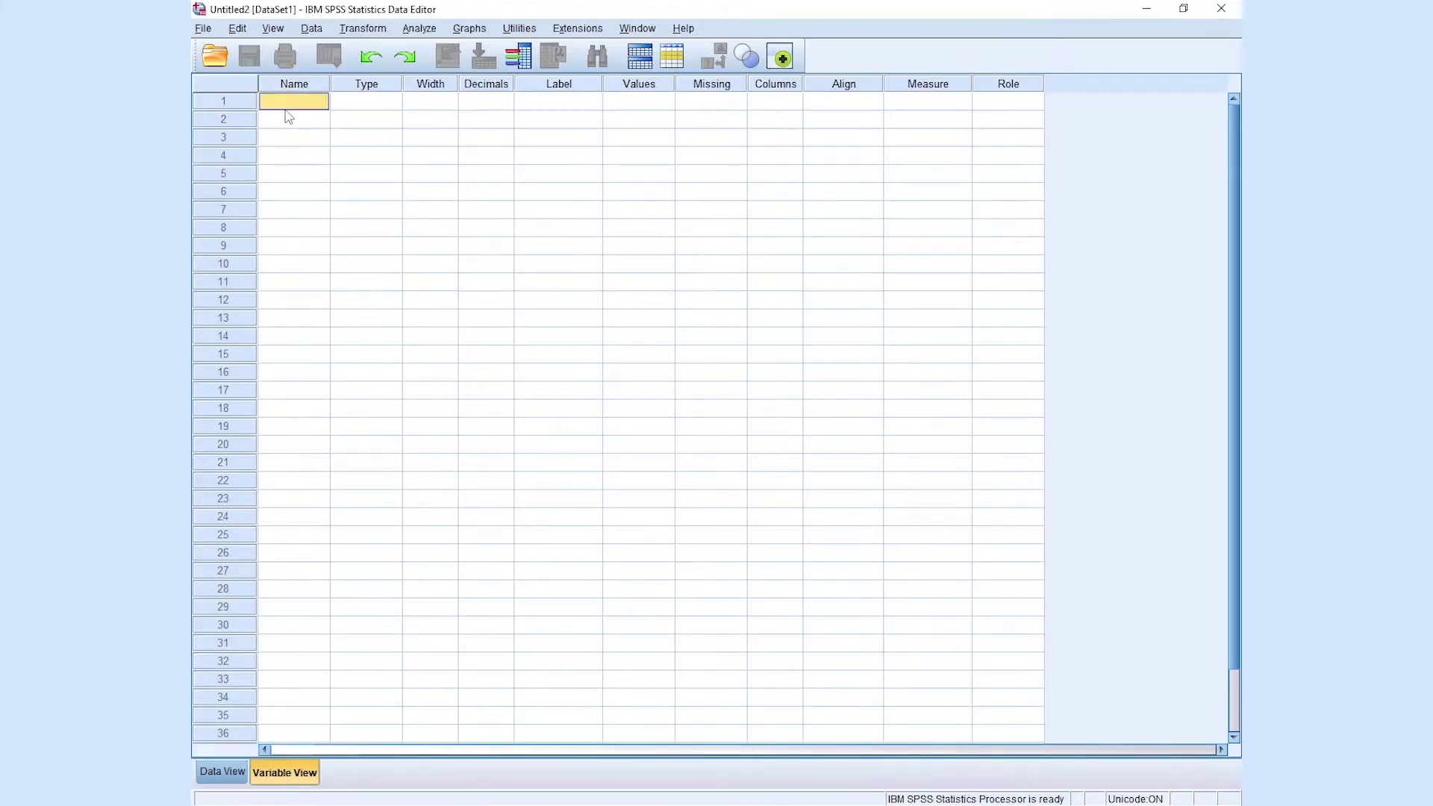
text(Gender)
click(362, 103)
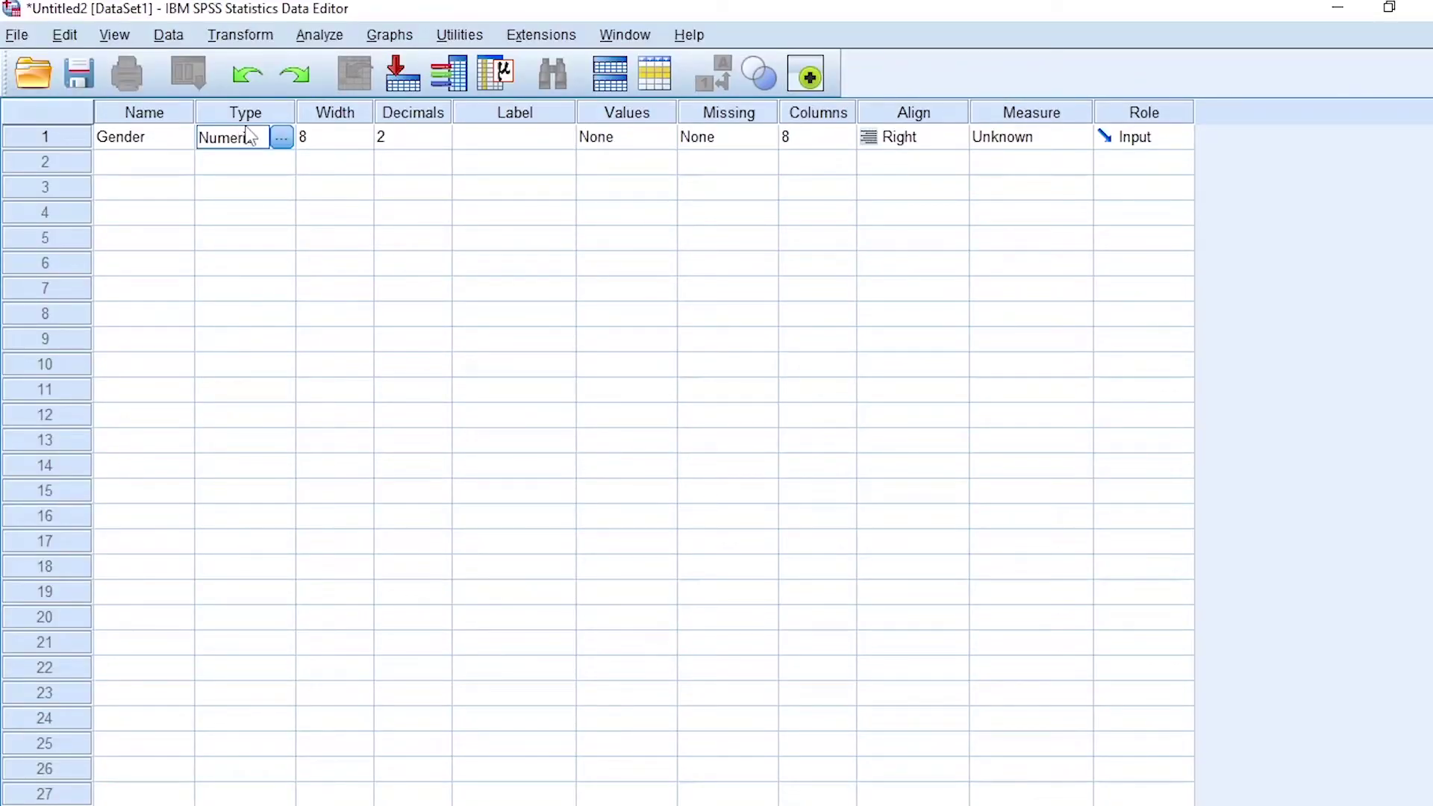
click(282, 137)
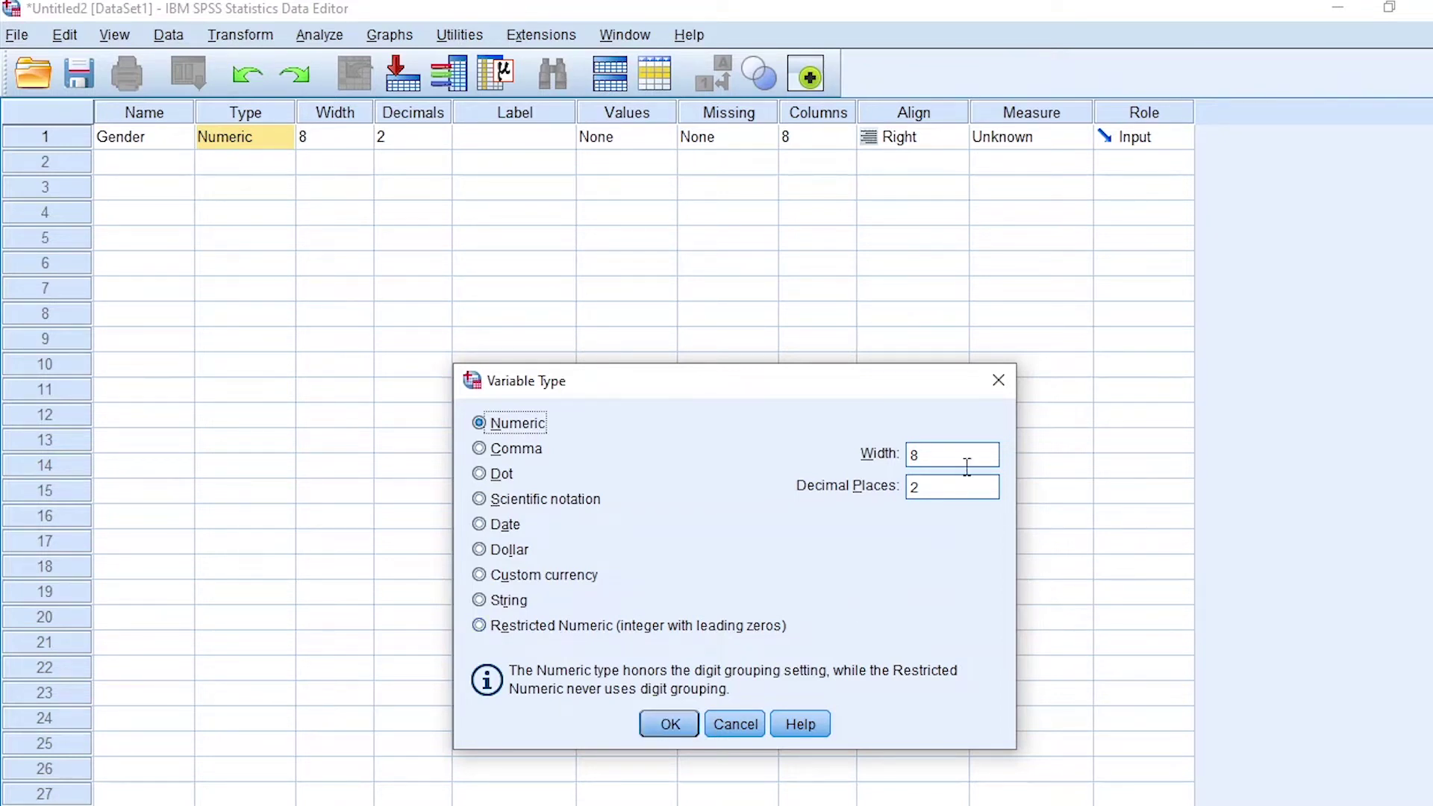
click(998, 381)
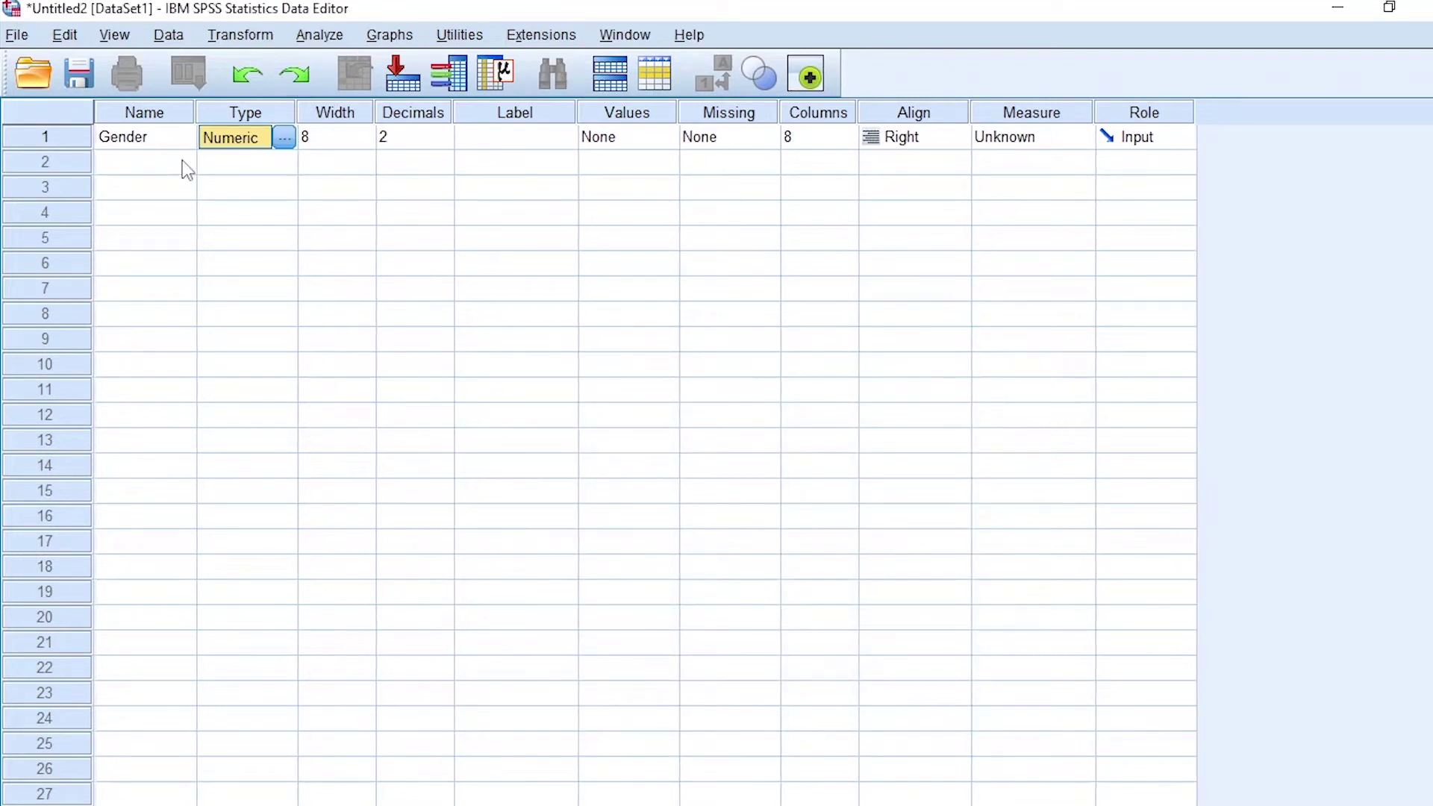
Step: Set Gender's decimals to 0
click(415, 142)
key(BackSpace)
text(0)
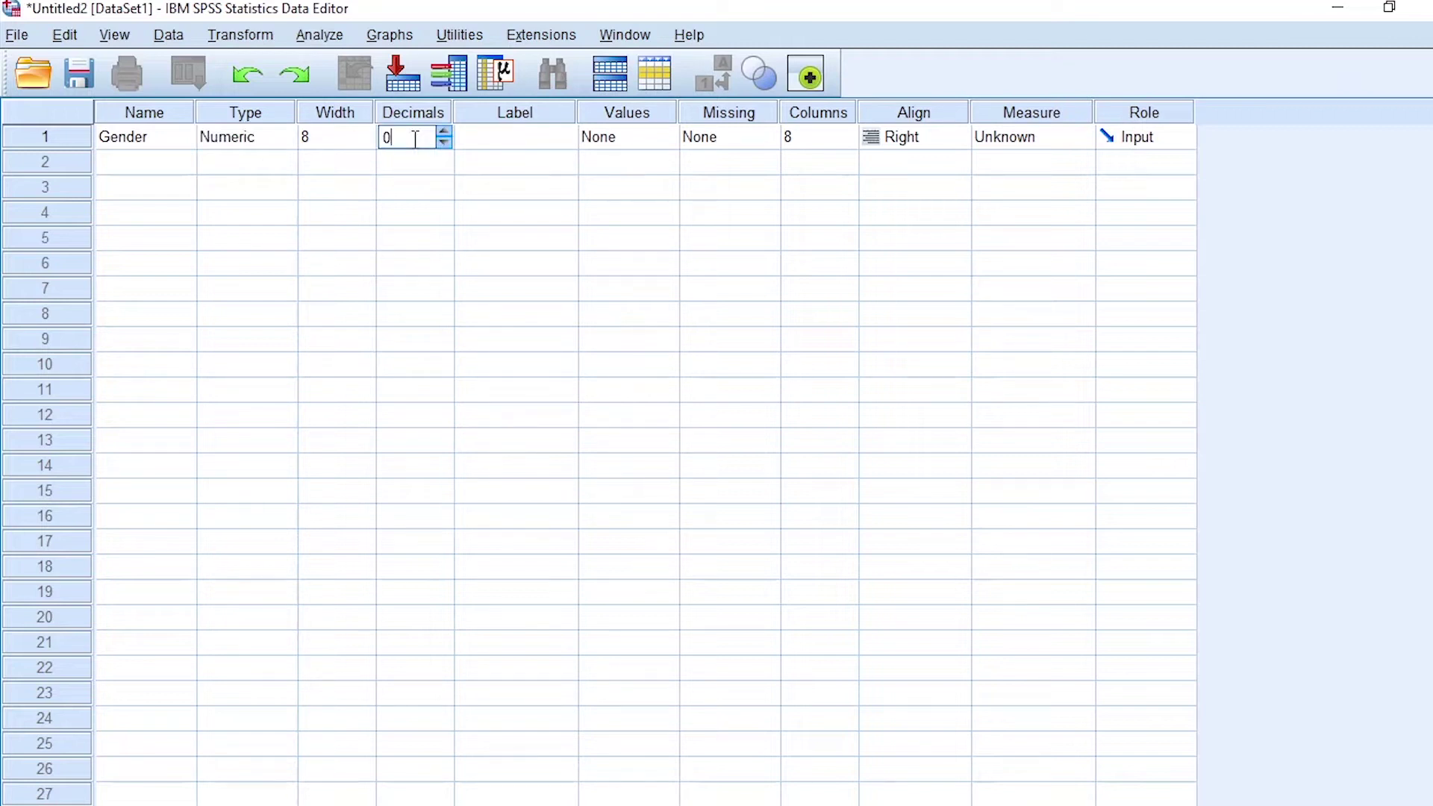
click(520, 142)
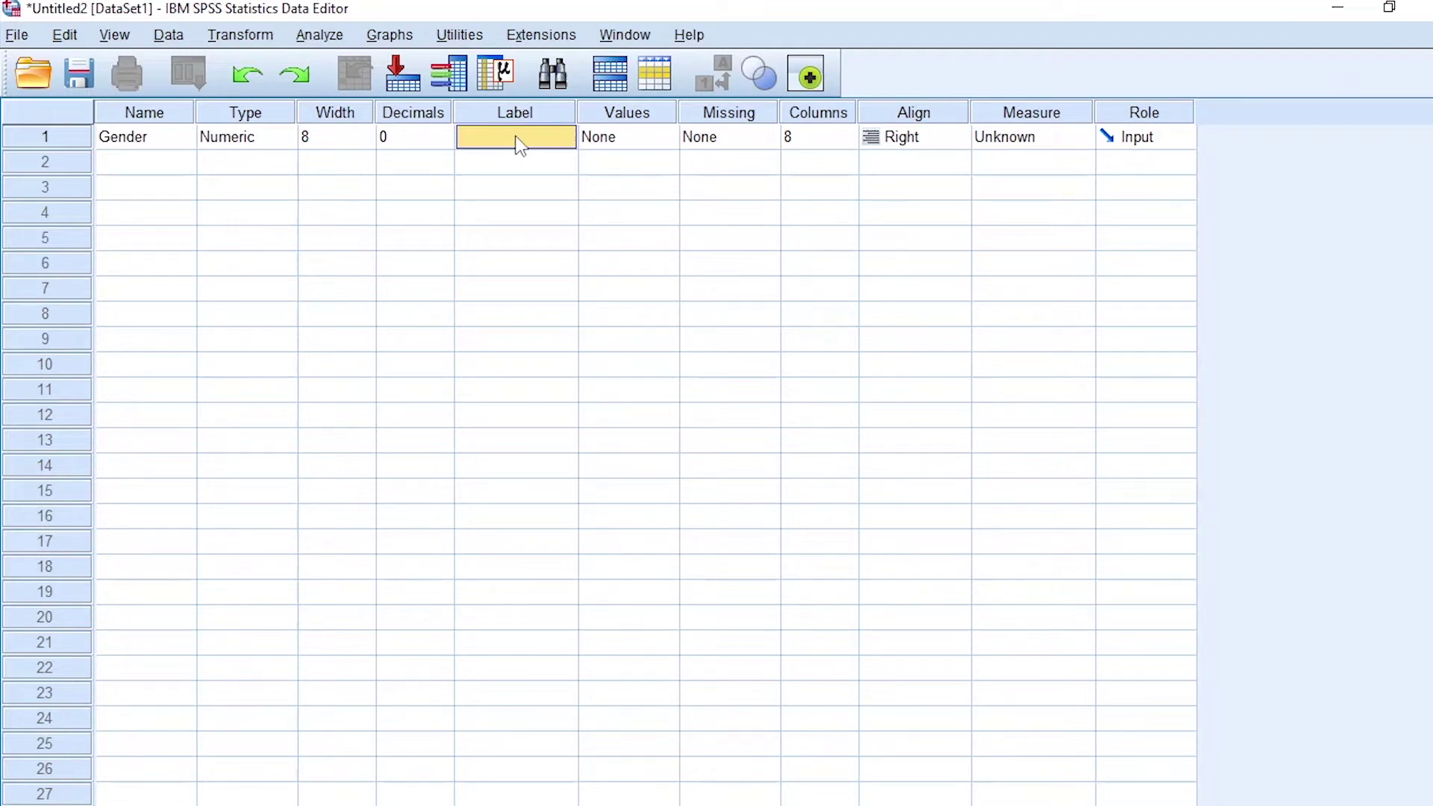
Step: Widen the Label column and label Gender 'Male or female shopers'
drag(576, 112, 636, 112)
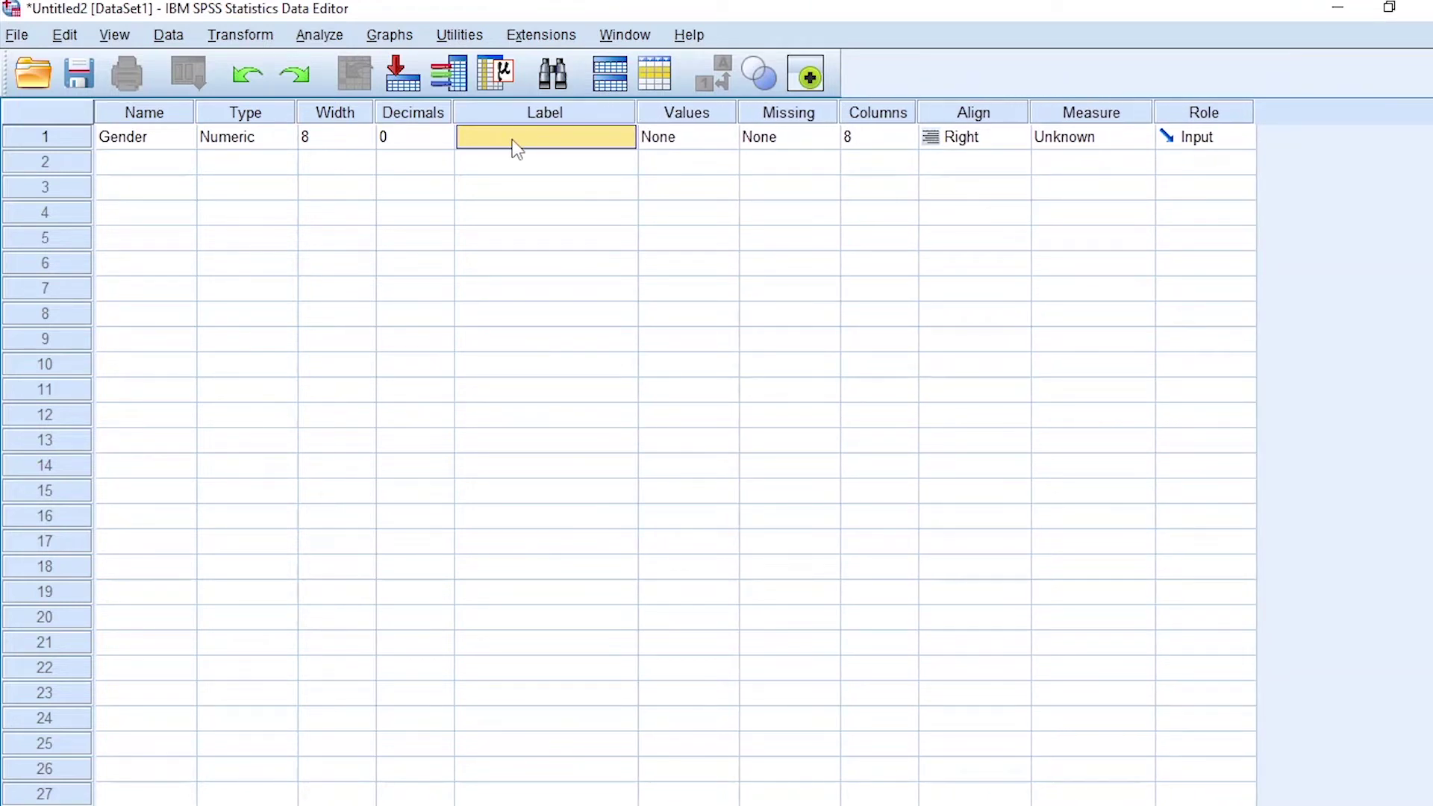
text(Male or female shopers)
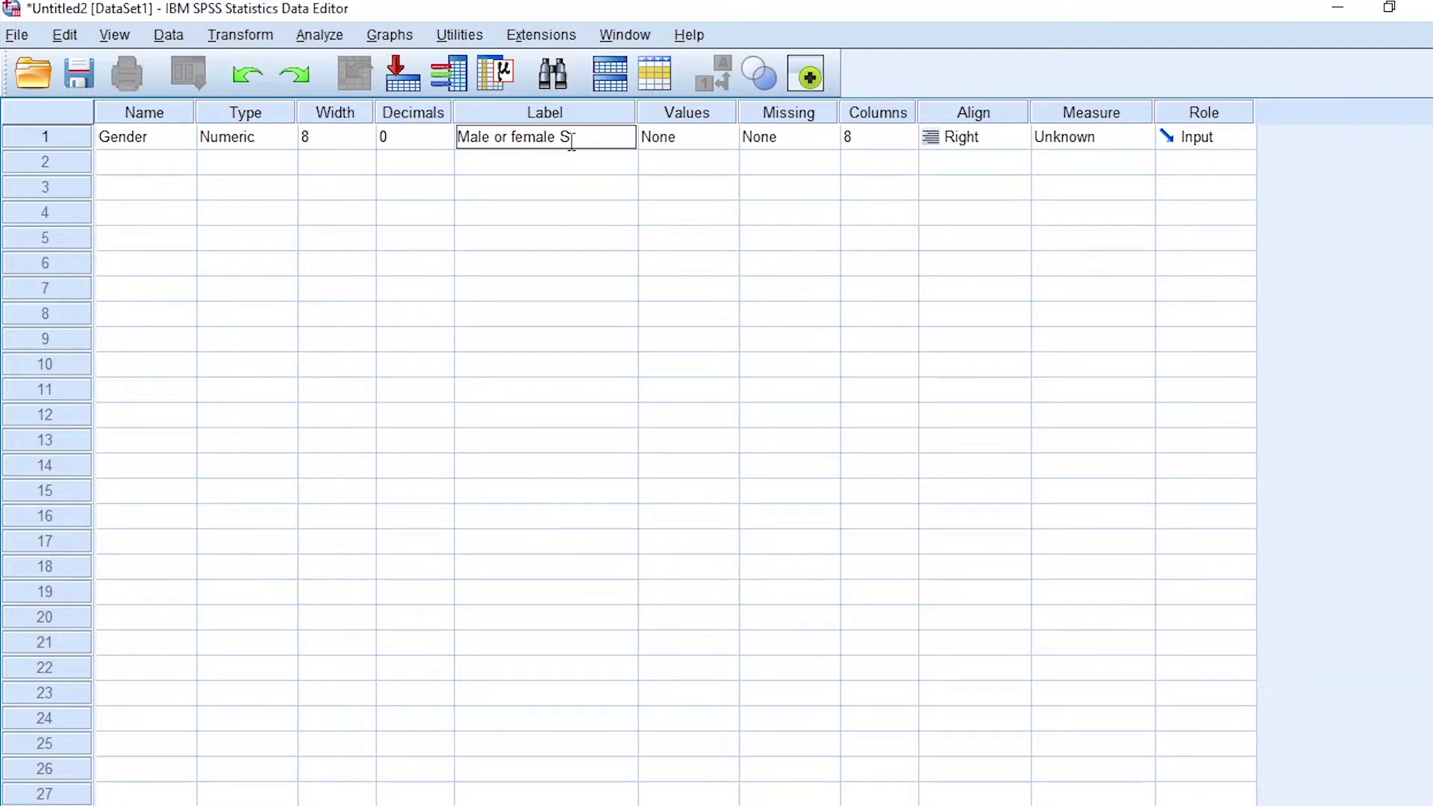
click(677, 139)
Step: In Gender's Value Labels dialog, add 1 = Male and 2 = Female, then confirm
click(724, 137)
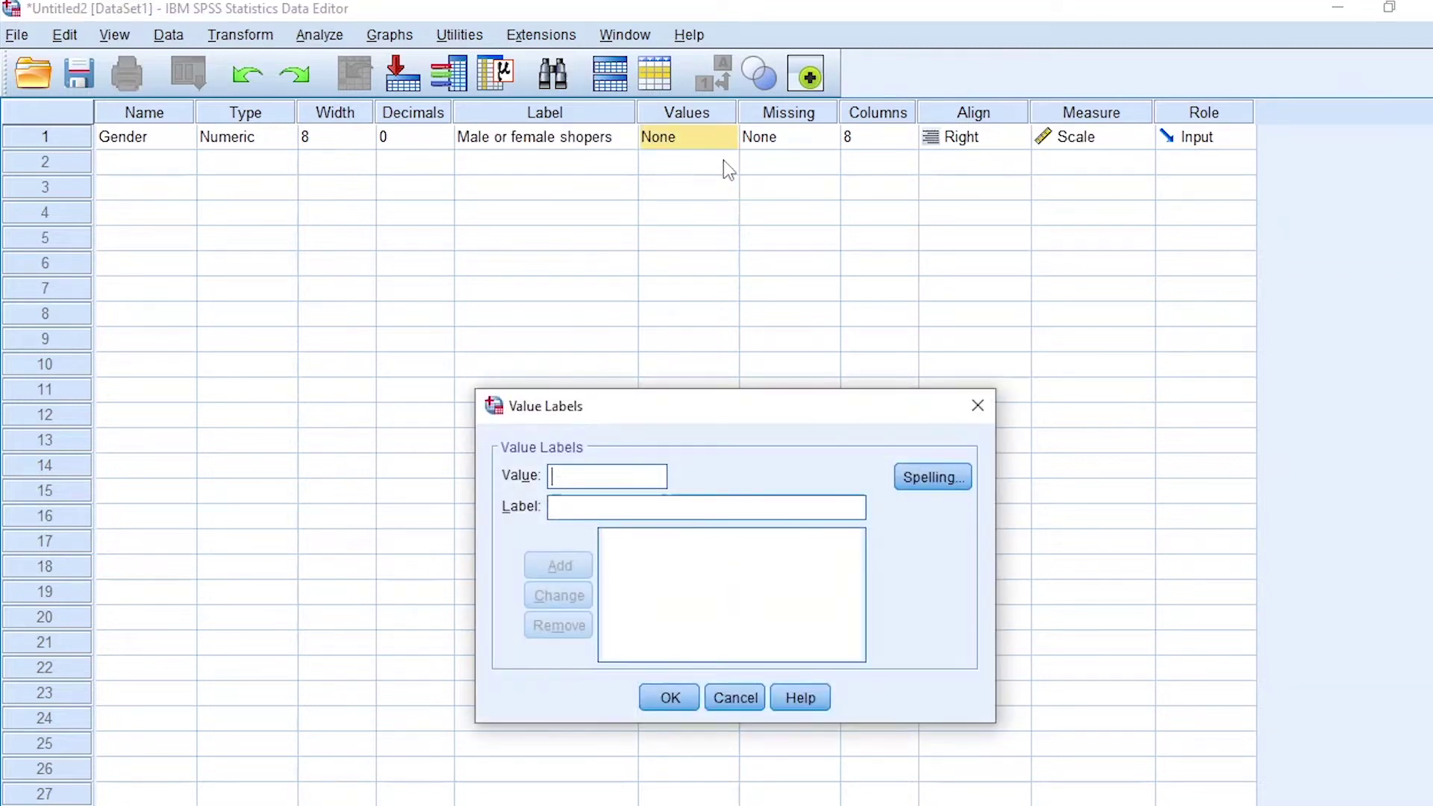
click(593, 481)
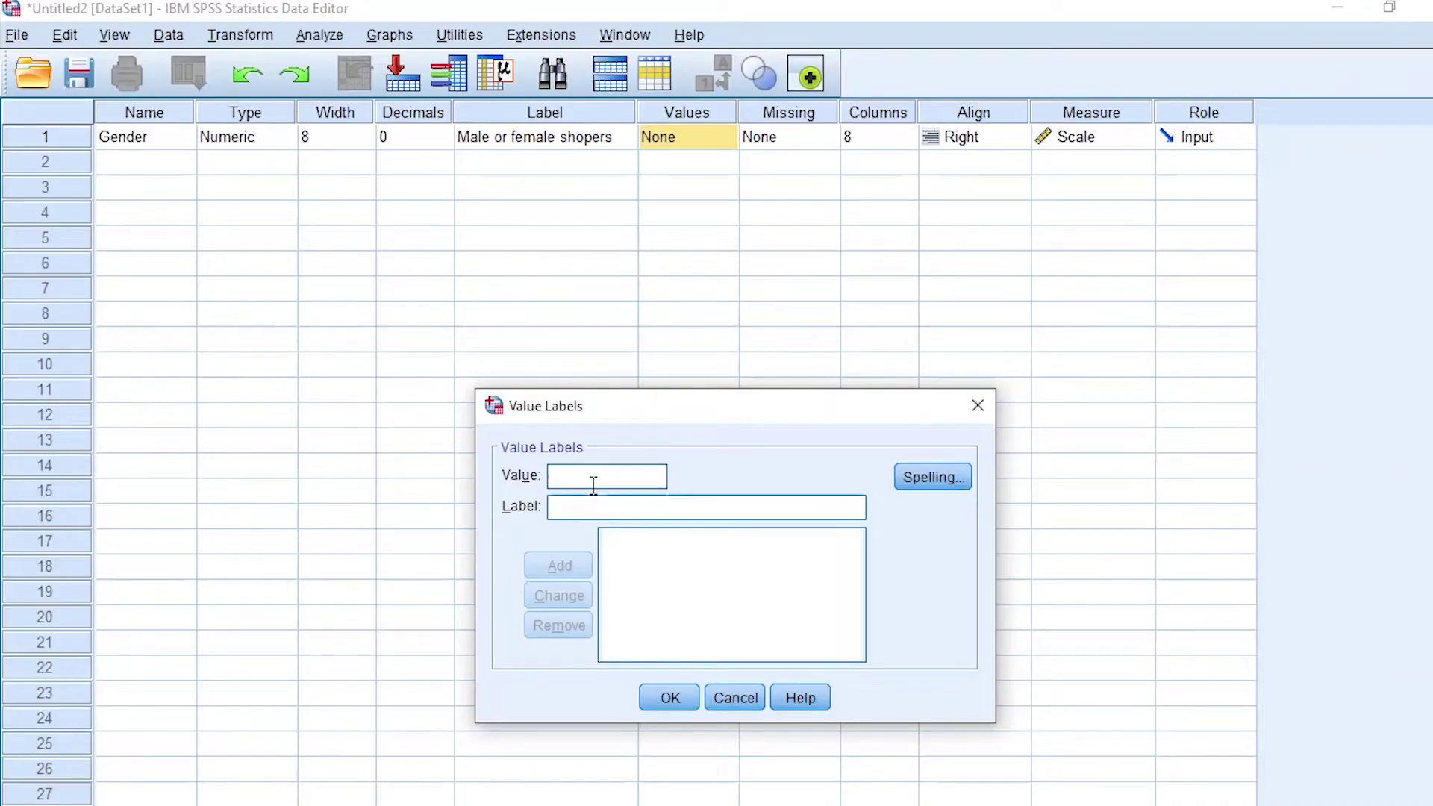
text(1)
click(595, 506)
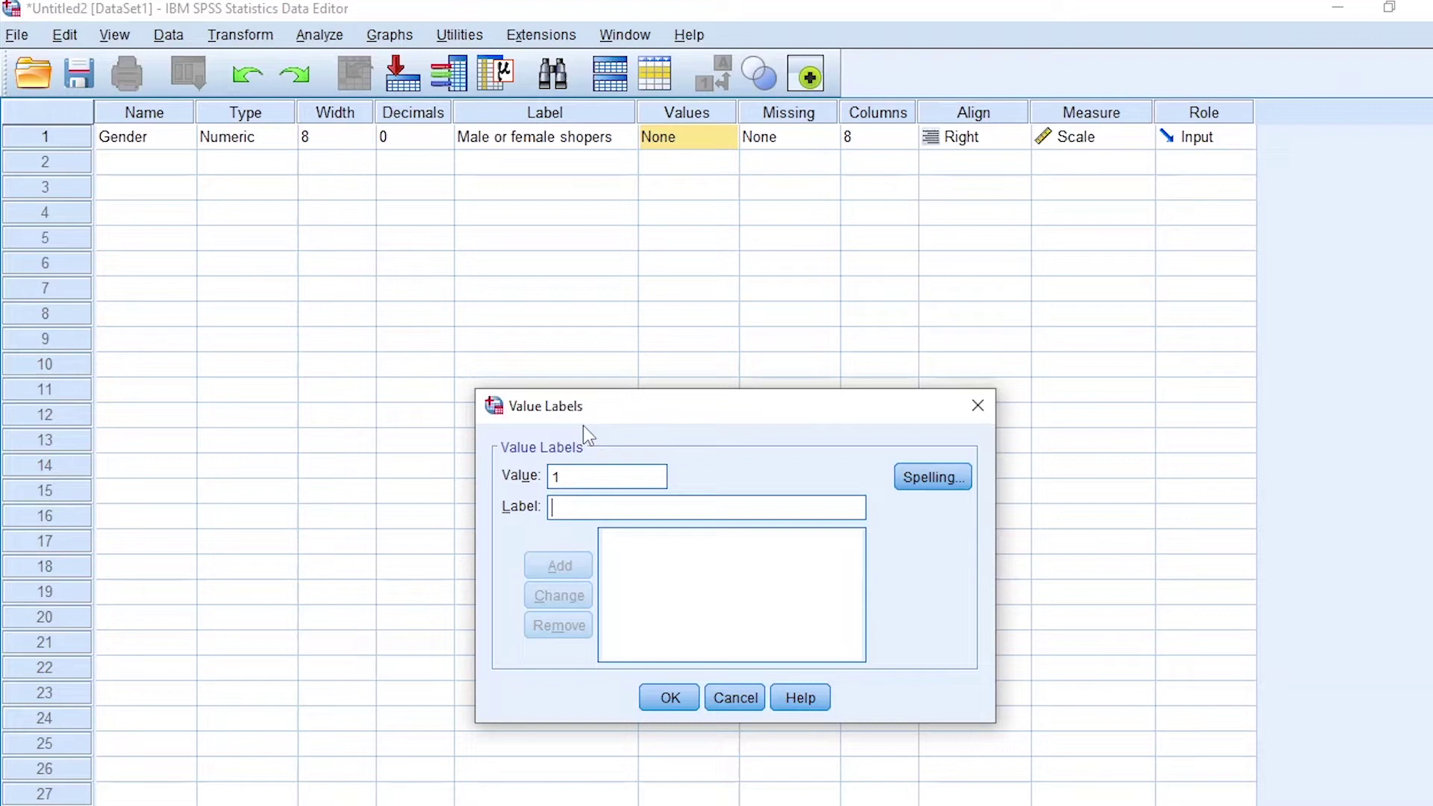
text(Male)
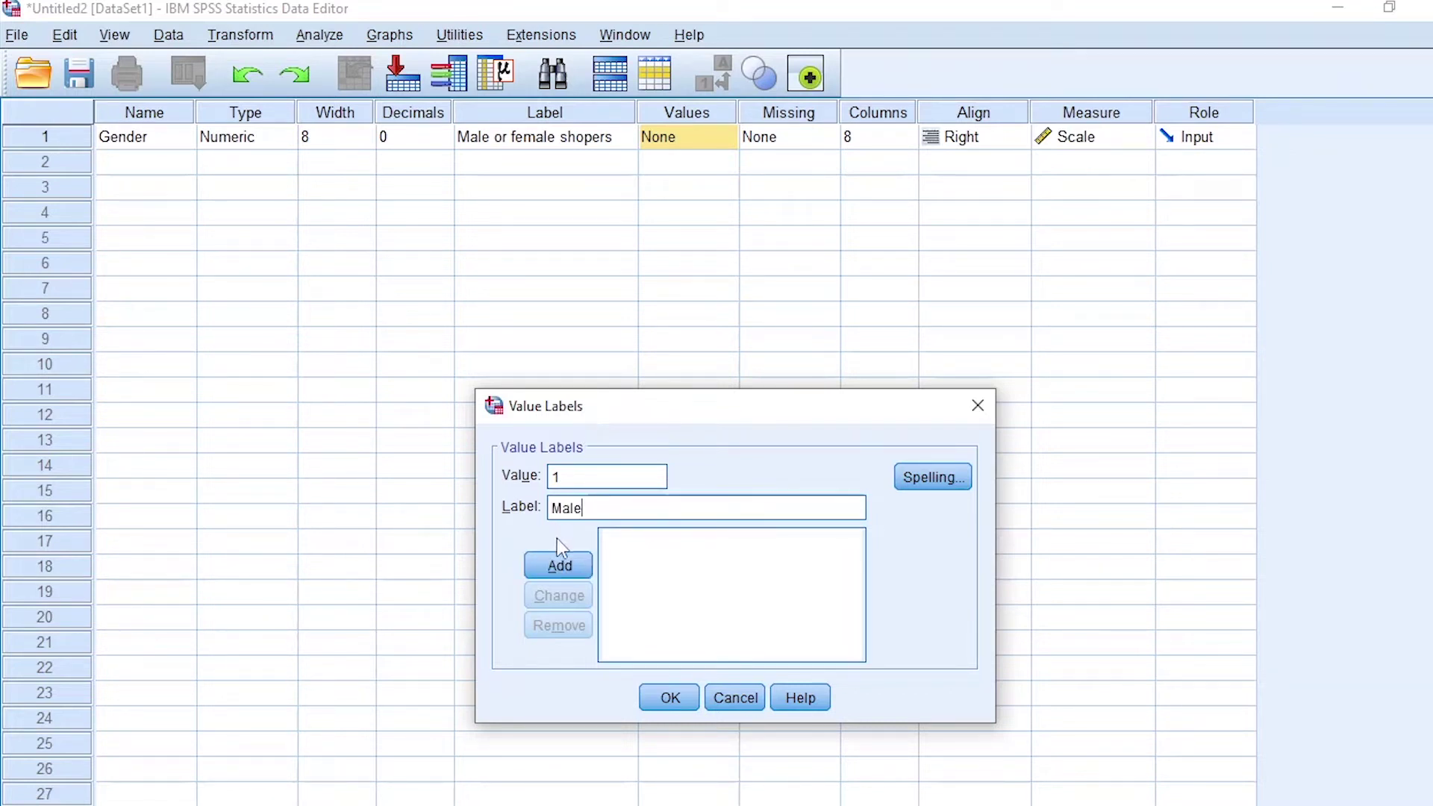
click(558, 564)
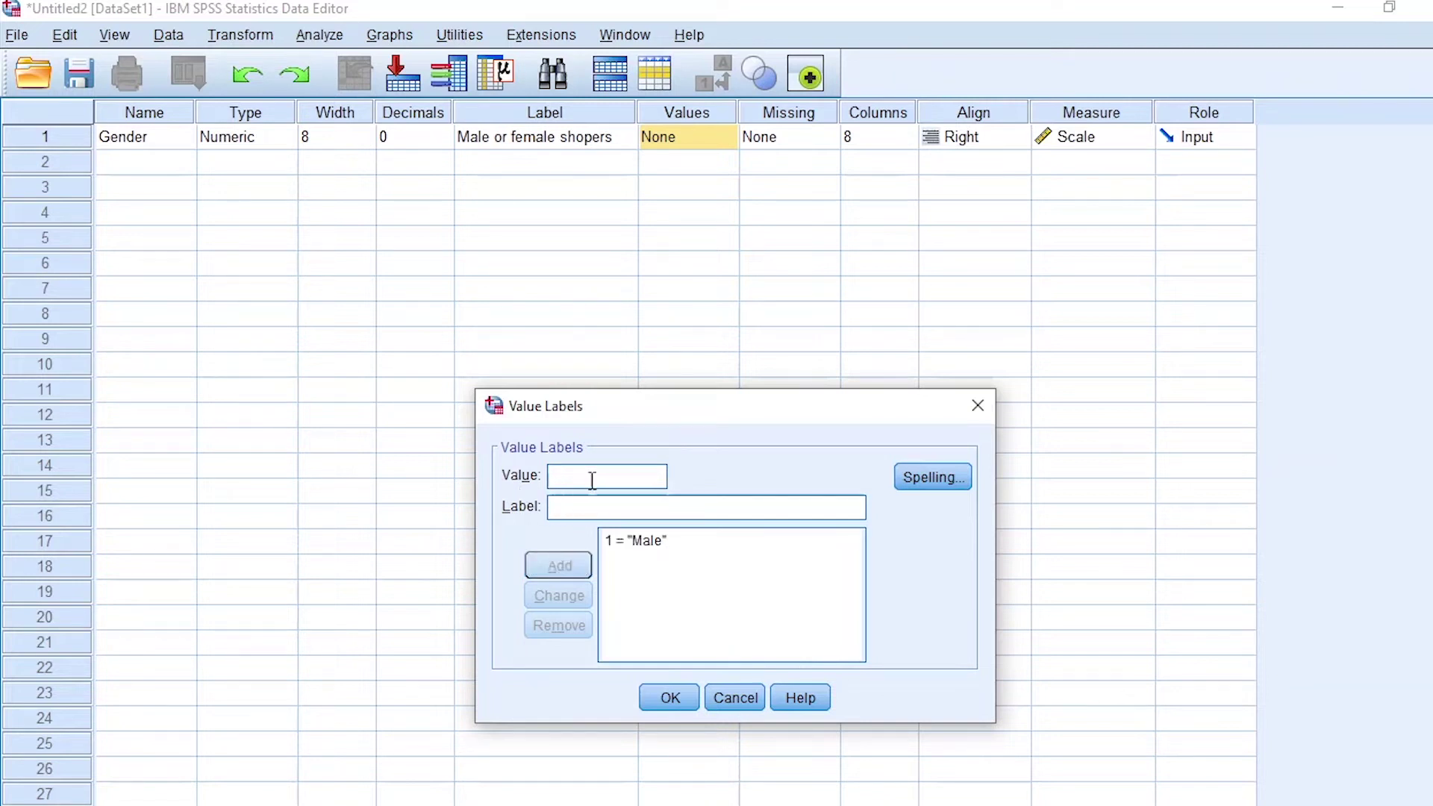
text(2)
click(576, 506)
text(Female)
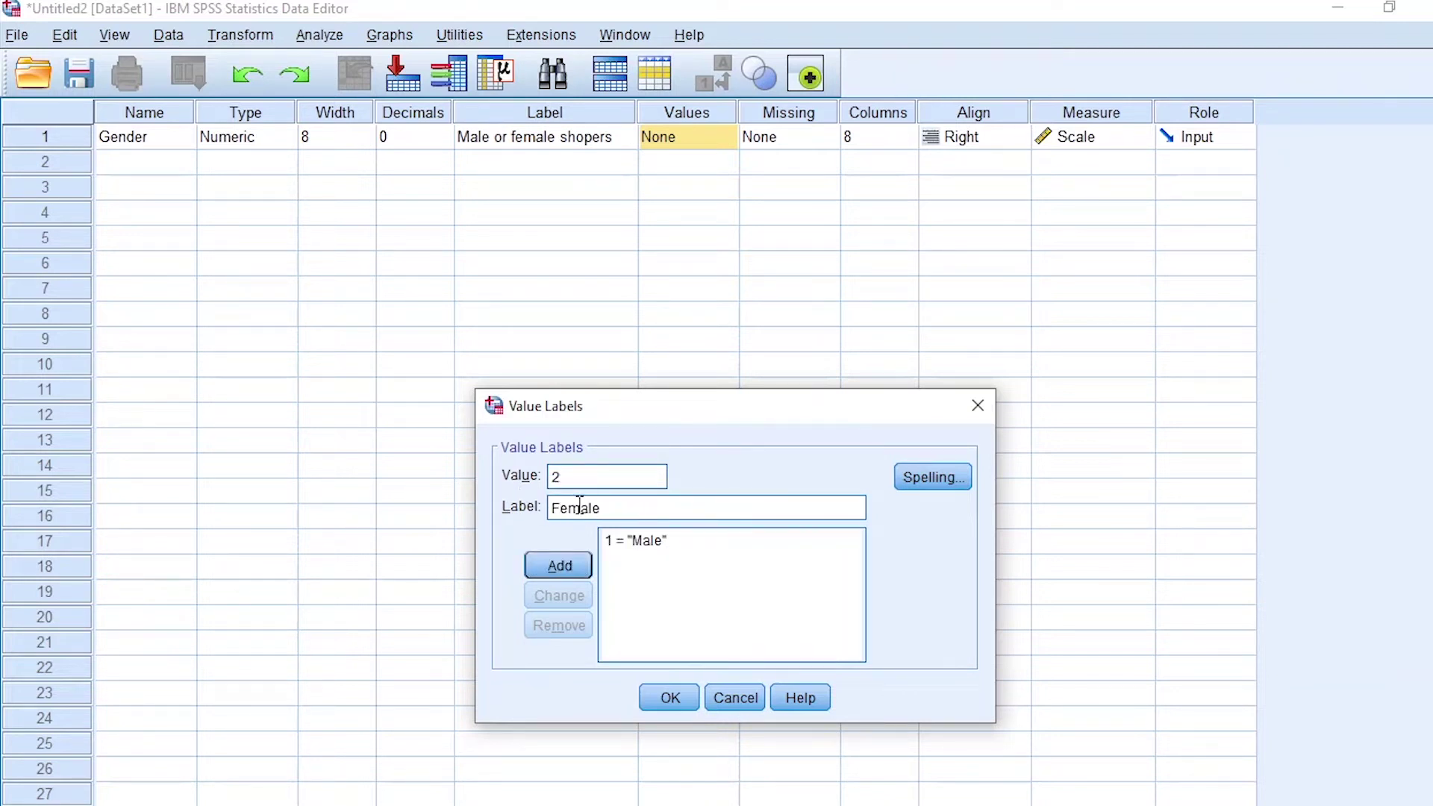
click(572, 573)
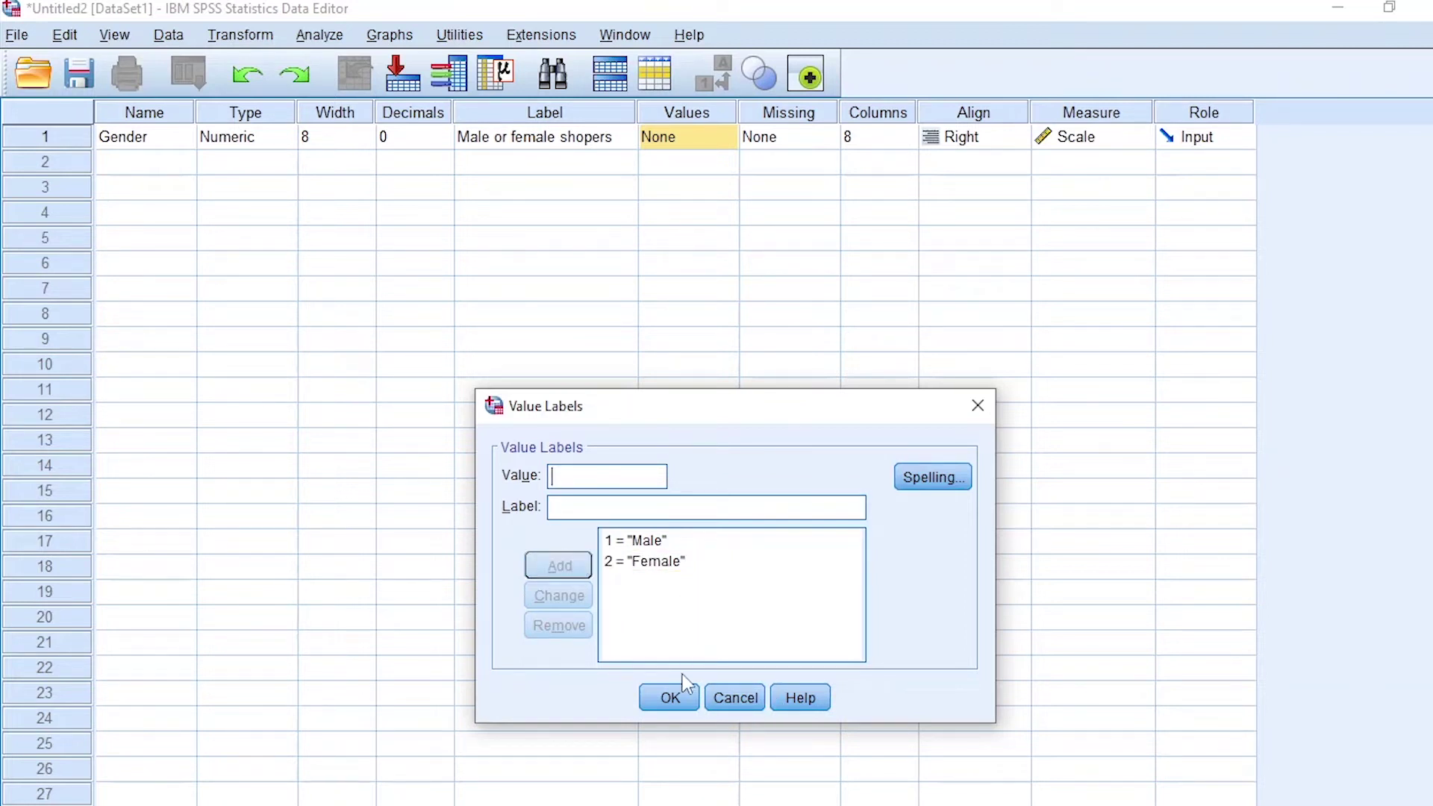
click(670, 698)
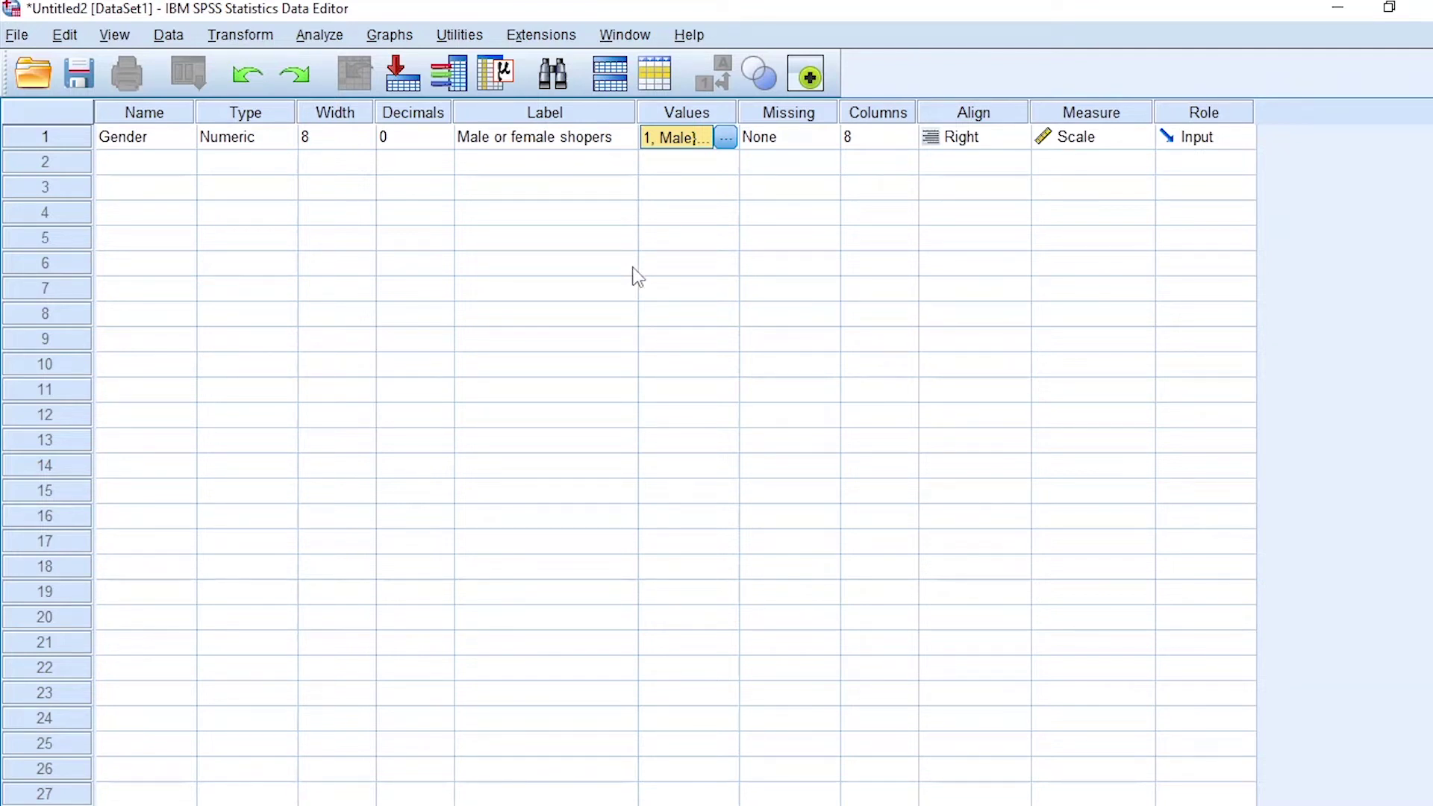
Step: Set Gender's measure to Nominal, check the shopping data PDF, then return to the grid
click(1079, 137)
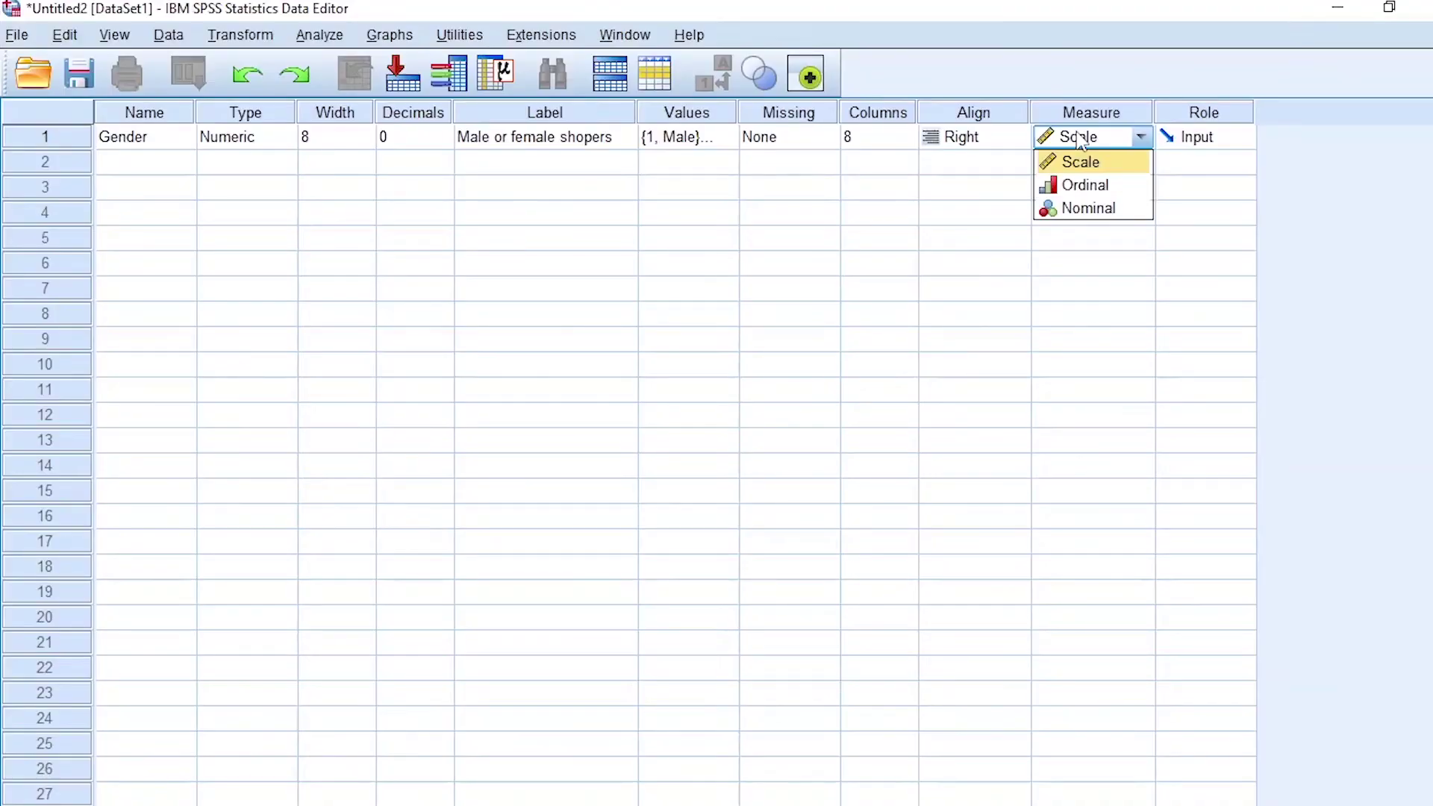
click(1087, 209)
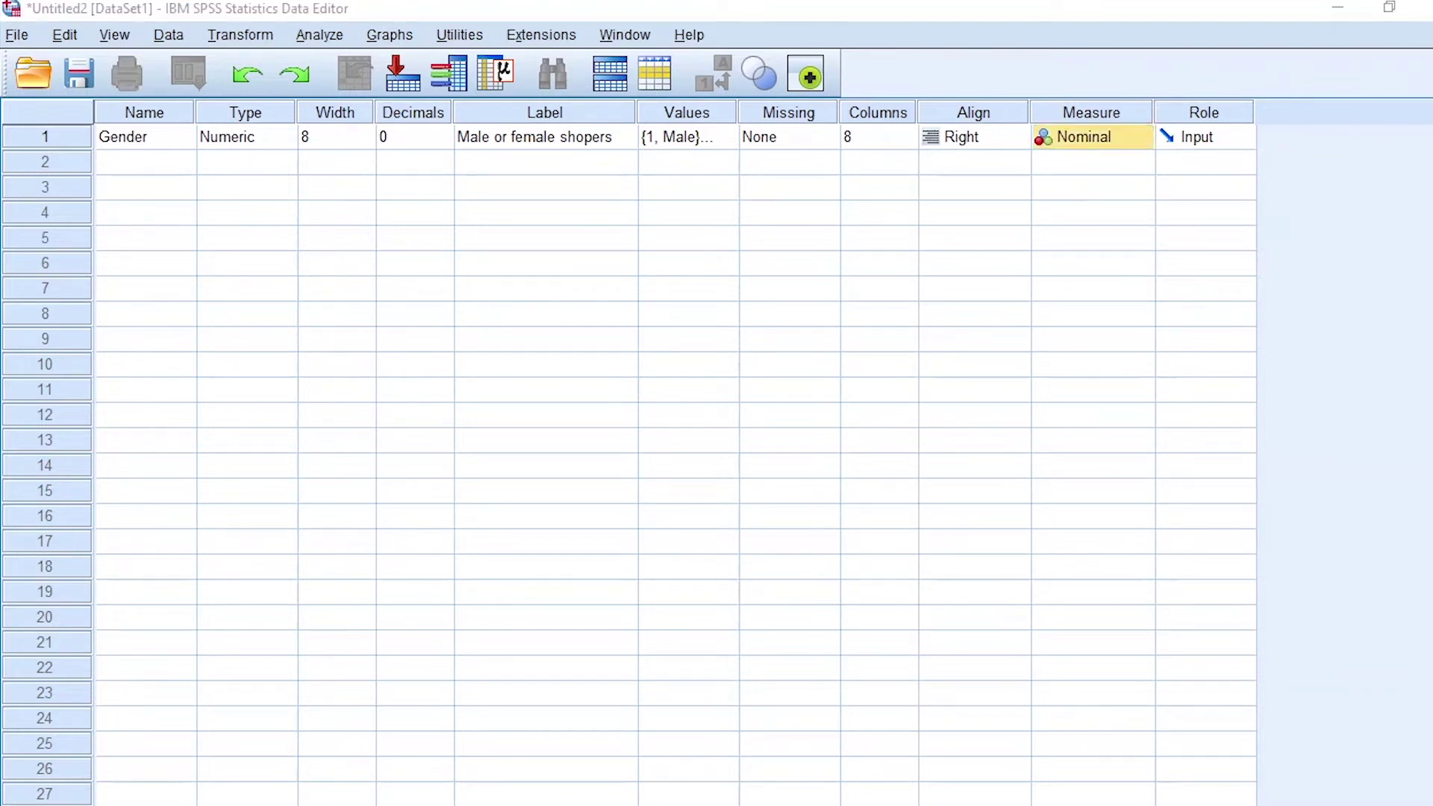
key(alt+Tab)
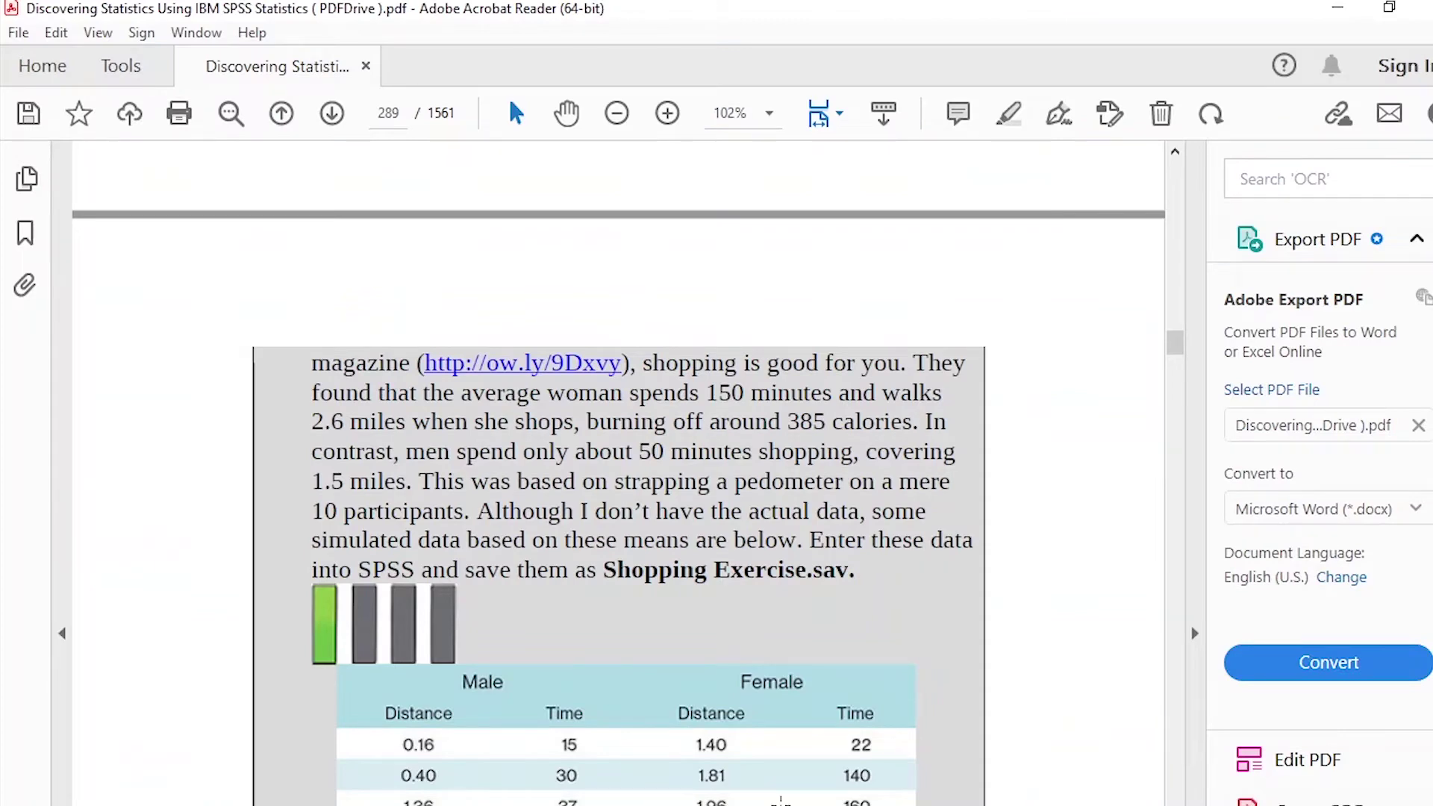
click(1337, 7)
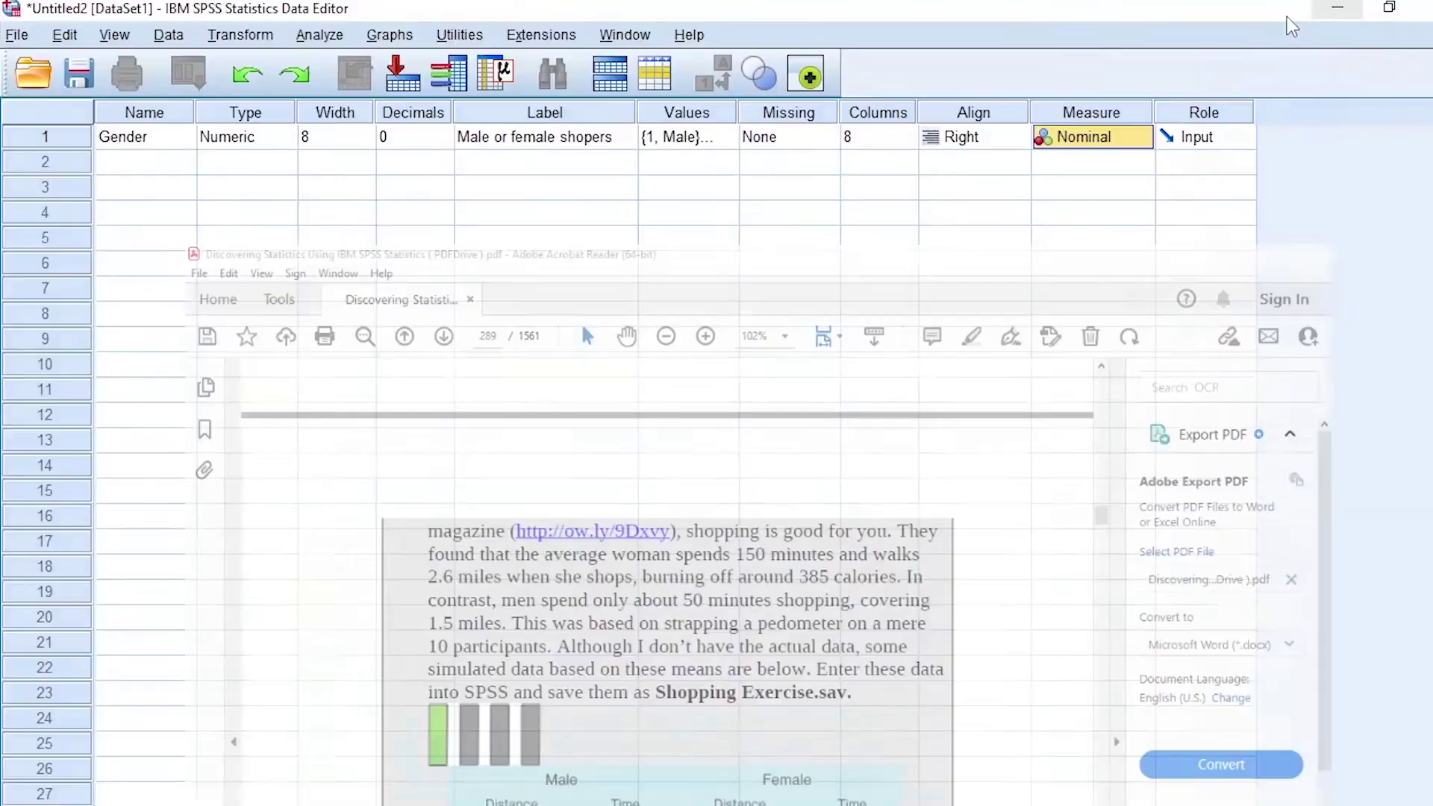
click(129, 166)
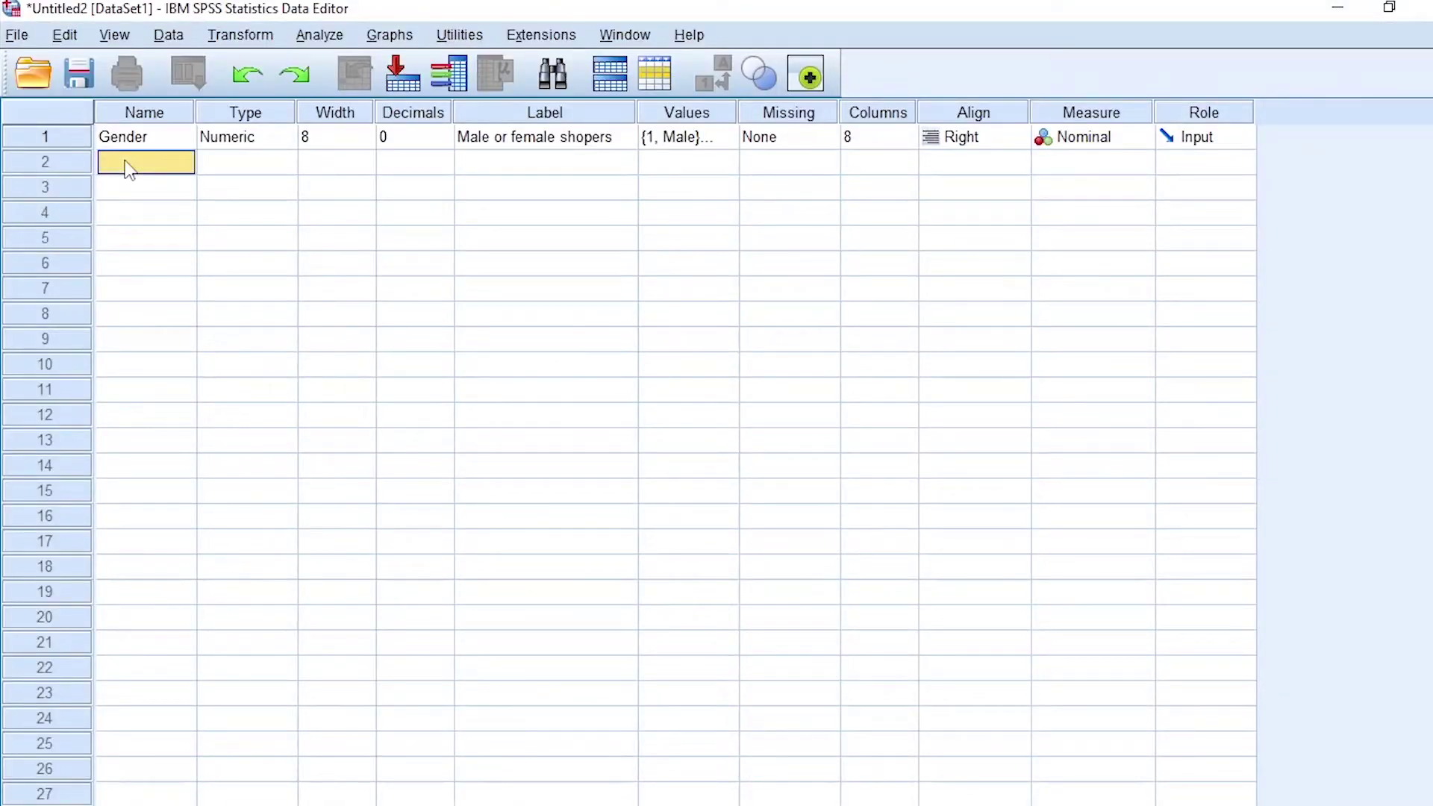
Step: Name the second variable Distance and type its label about miles travelled when shopping
text(Distance)
click(243, 164)
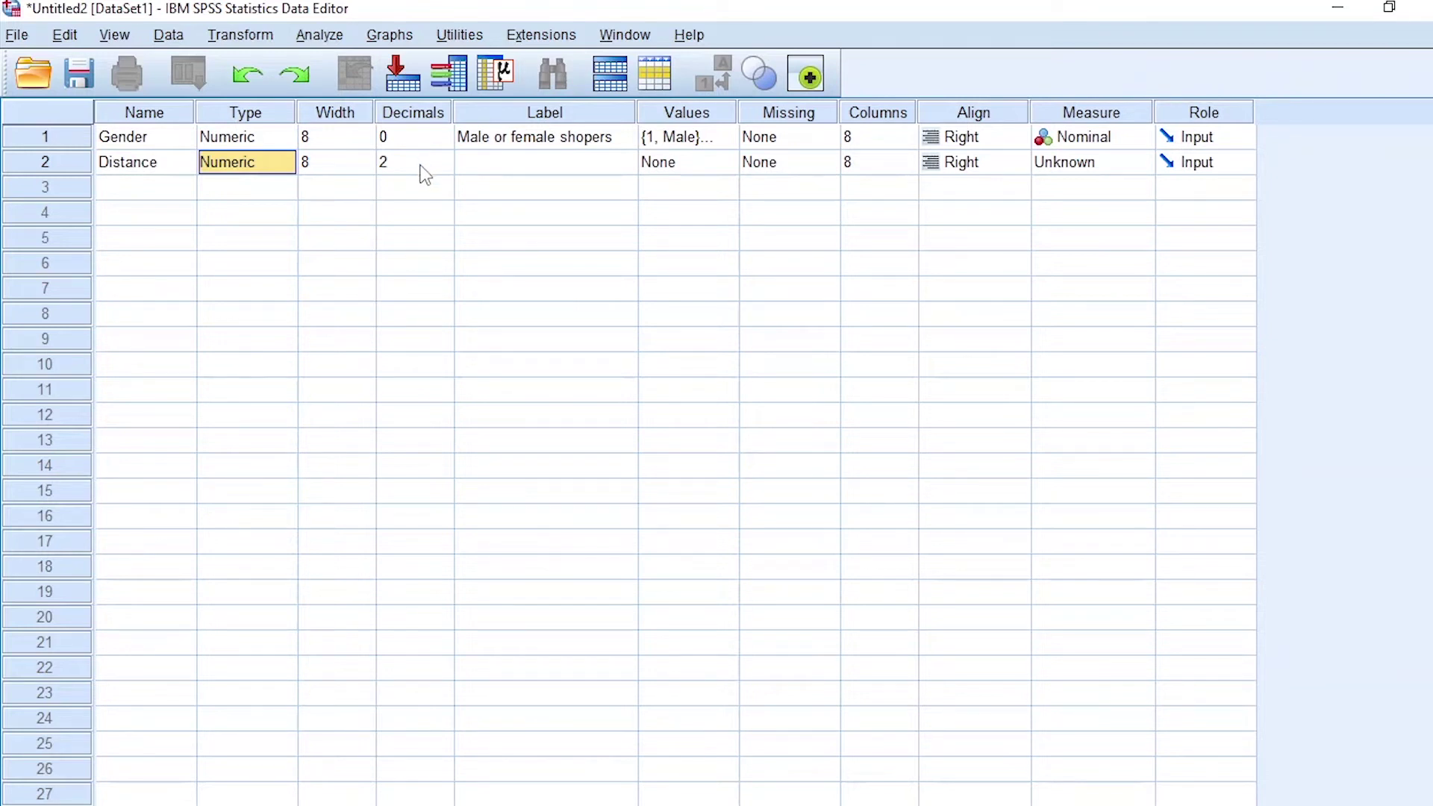
click(524, 170)
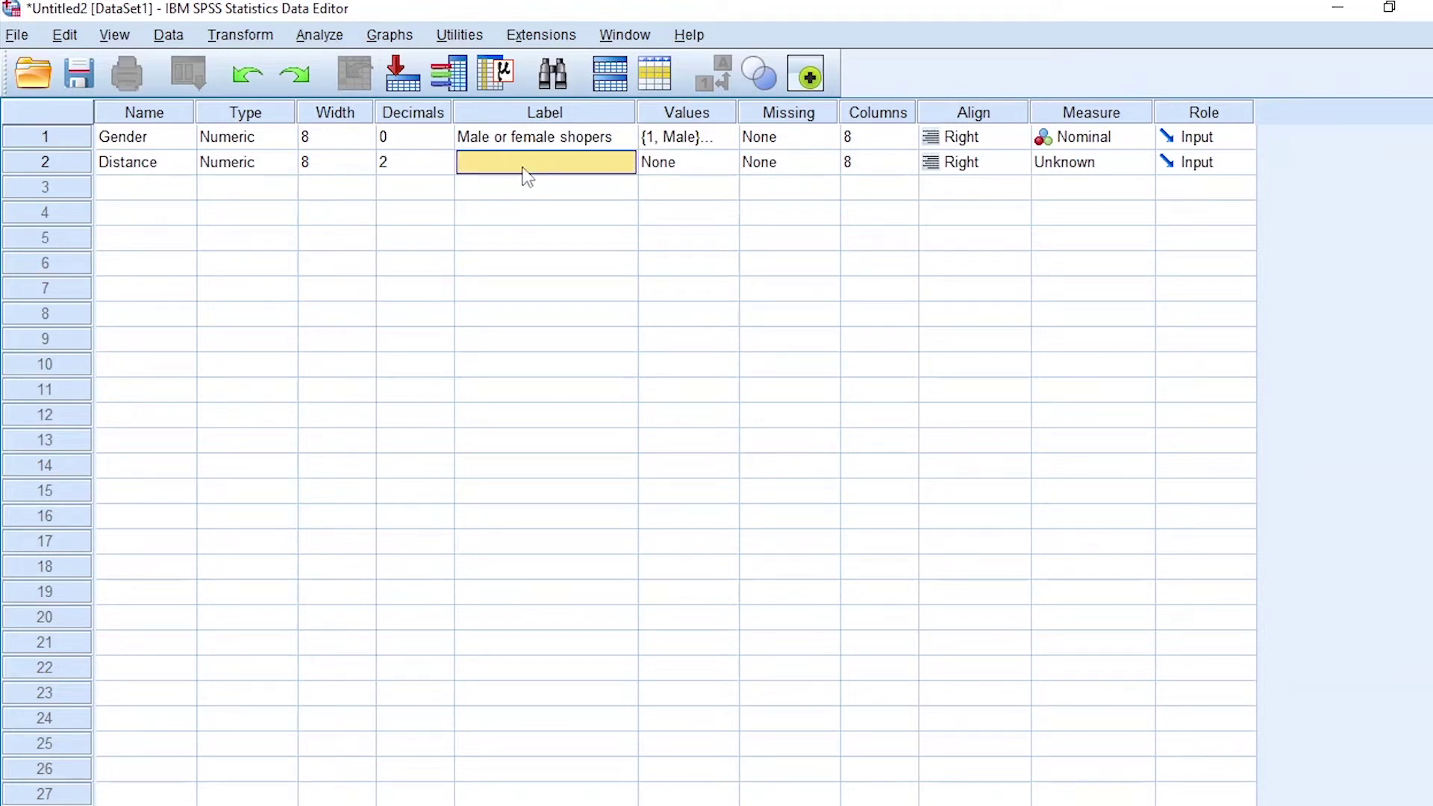
text(Dis)
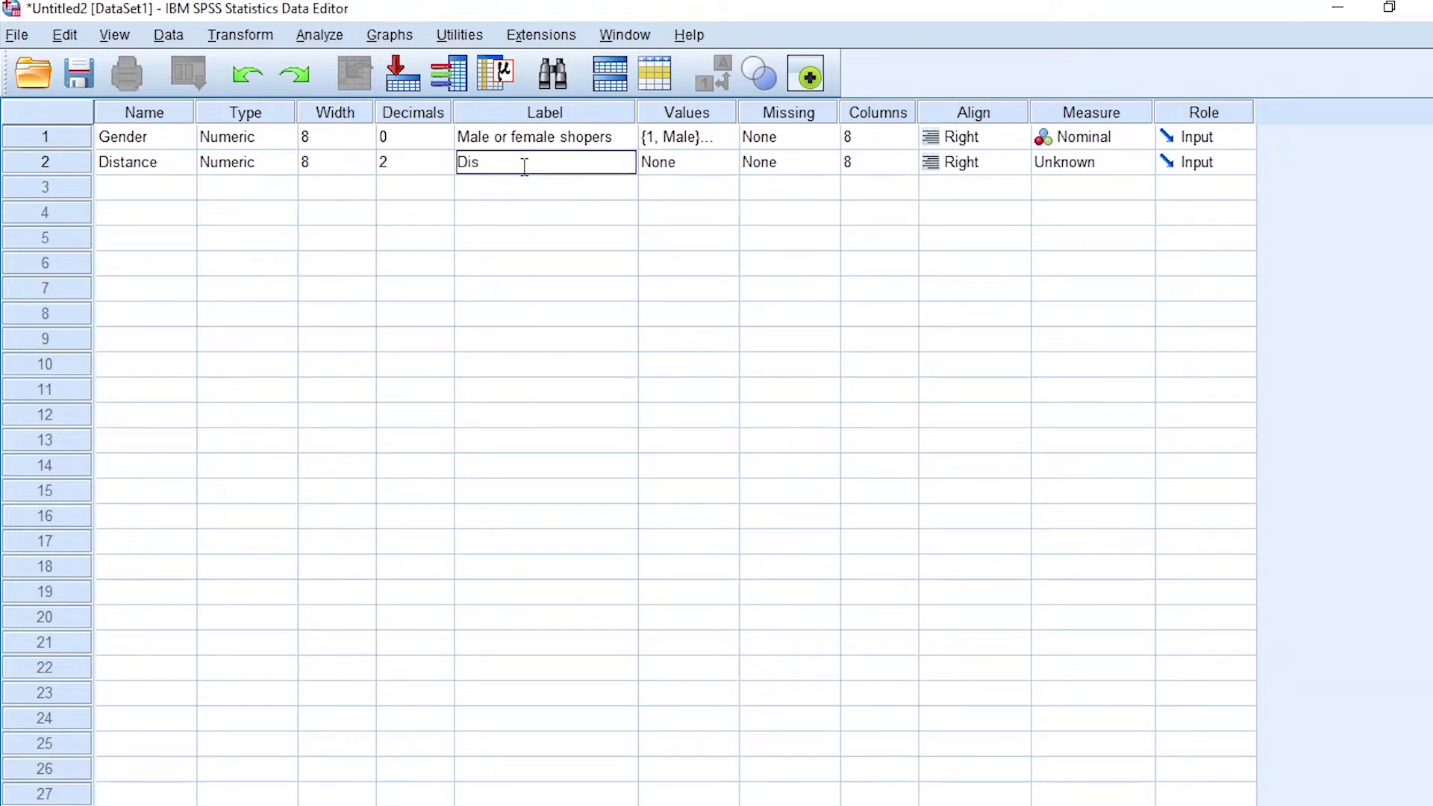
text(tance d travelled in miles)
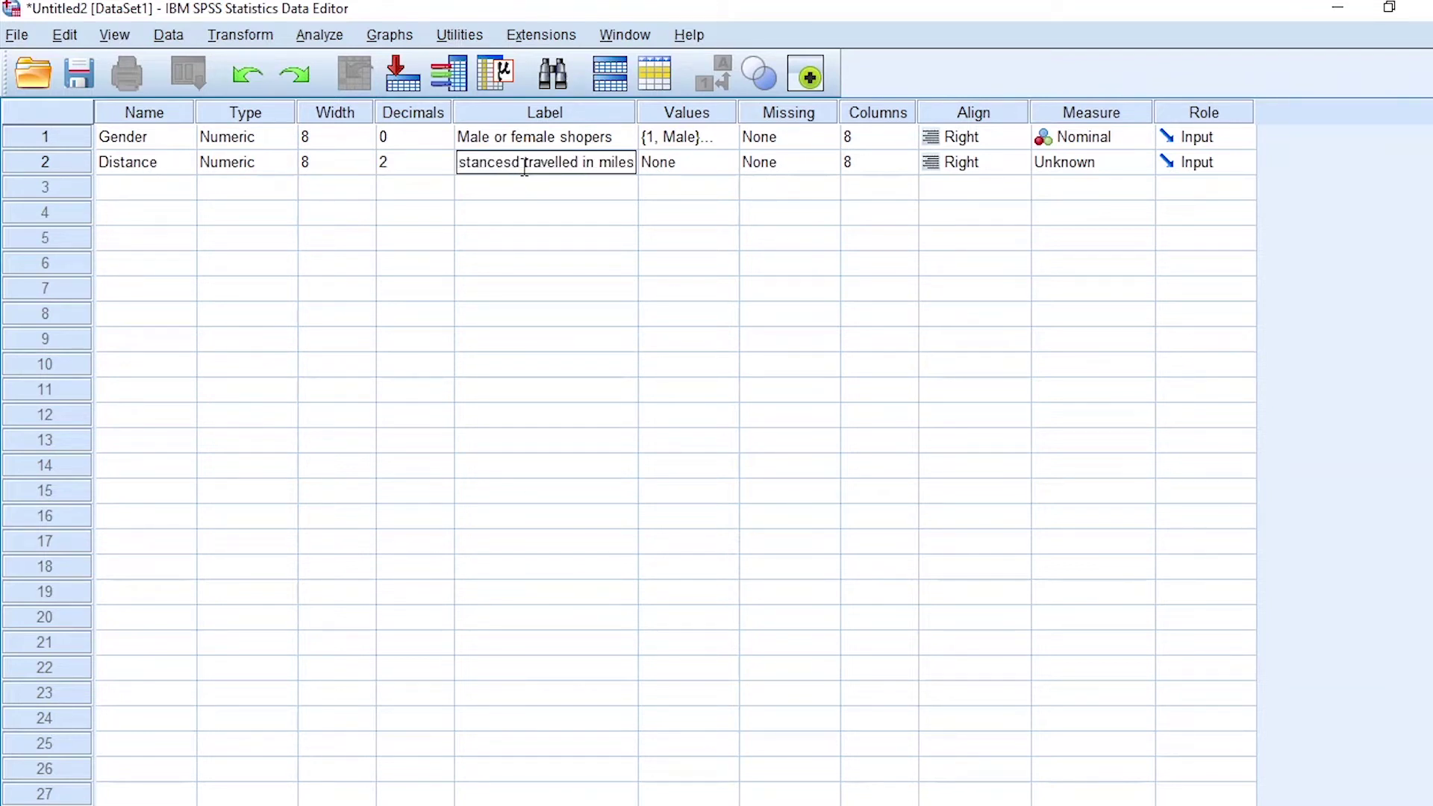
text( whn shopping)
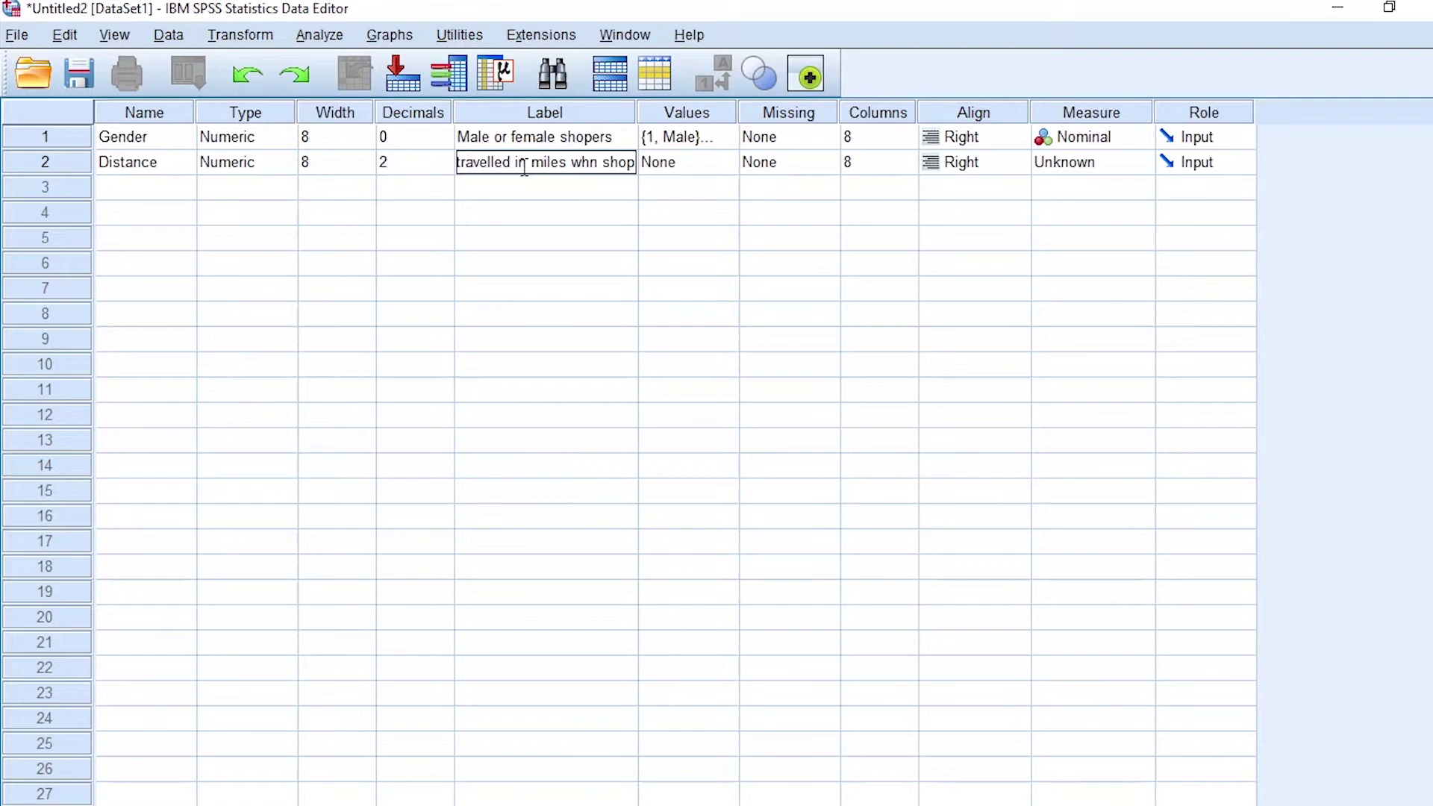
Step: Fix the label to 'Distanced travelled in miles whn shoping' and set Distance's measure to Scale
drag(636, 112, 722, 112)
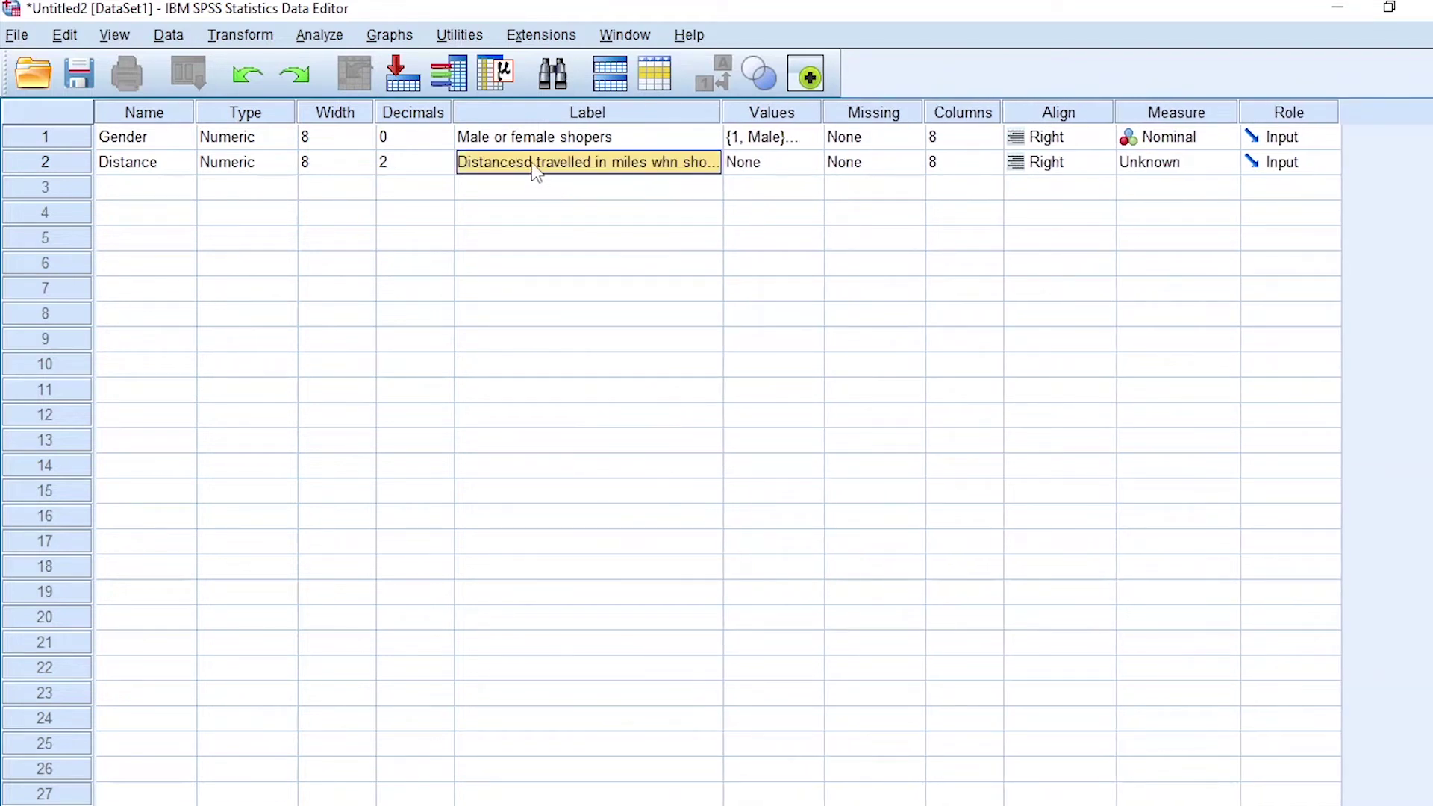
double_click(530, 162)
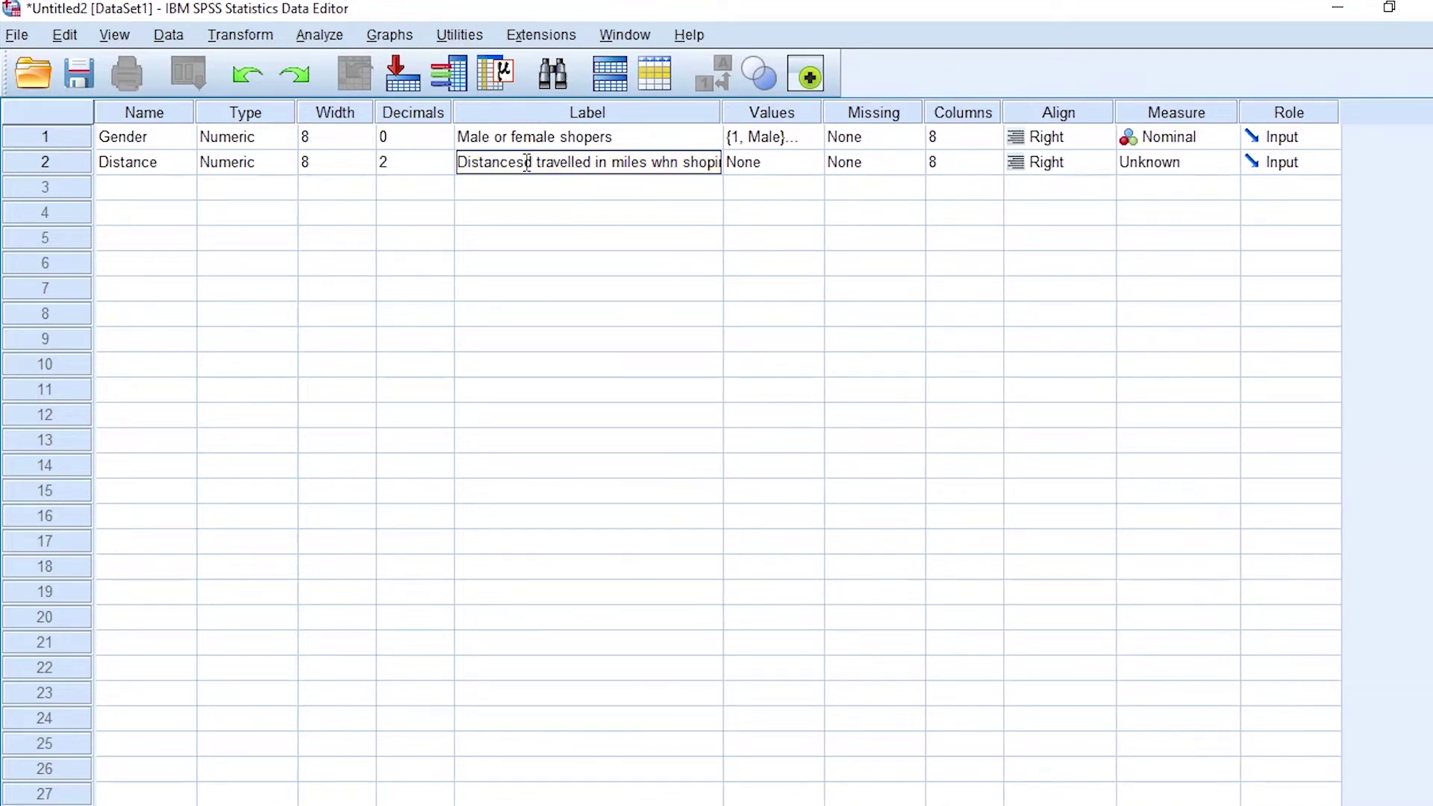
key(BackSpace)
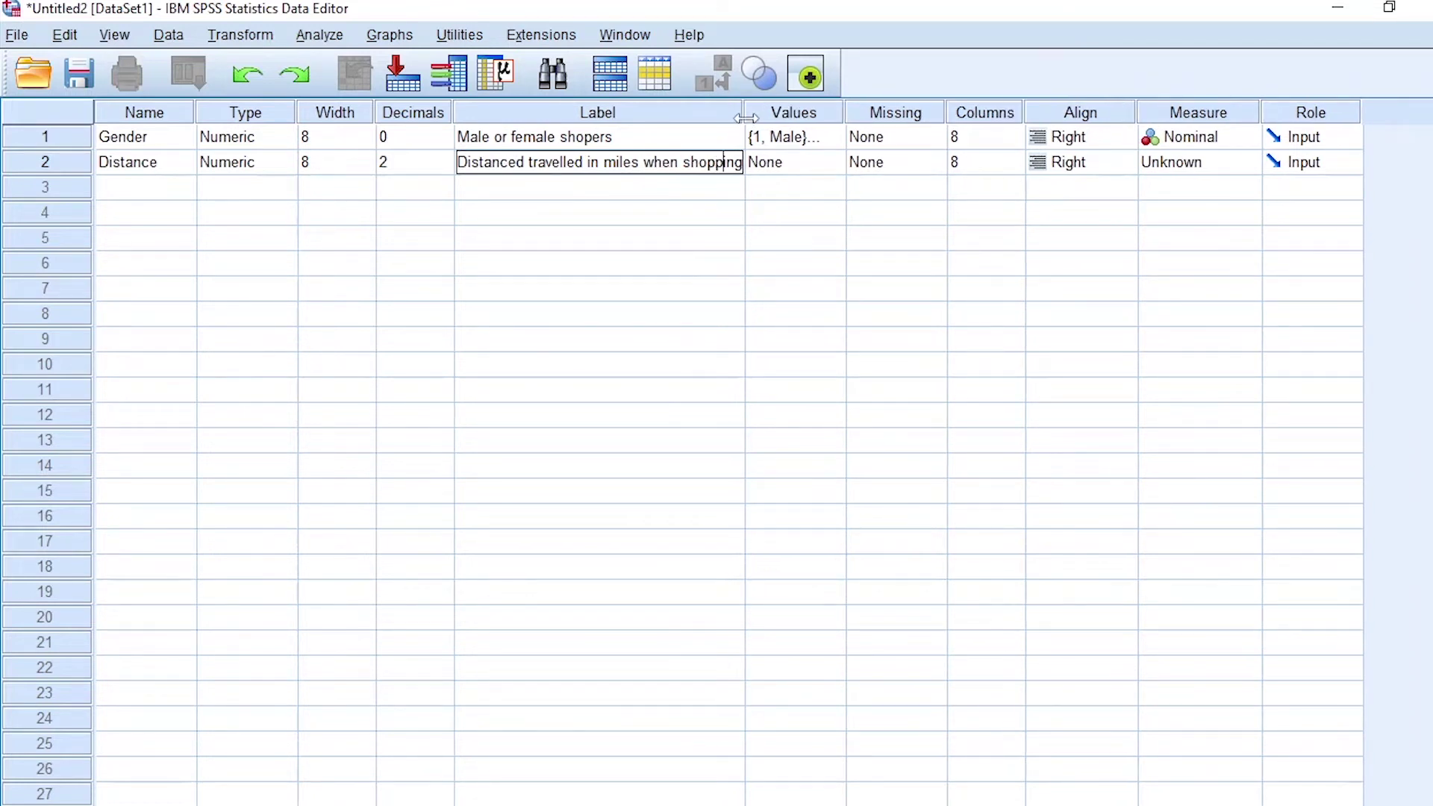
drag(743, 112, 644, 112)
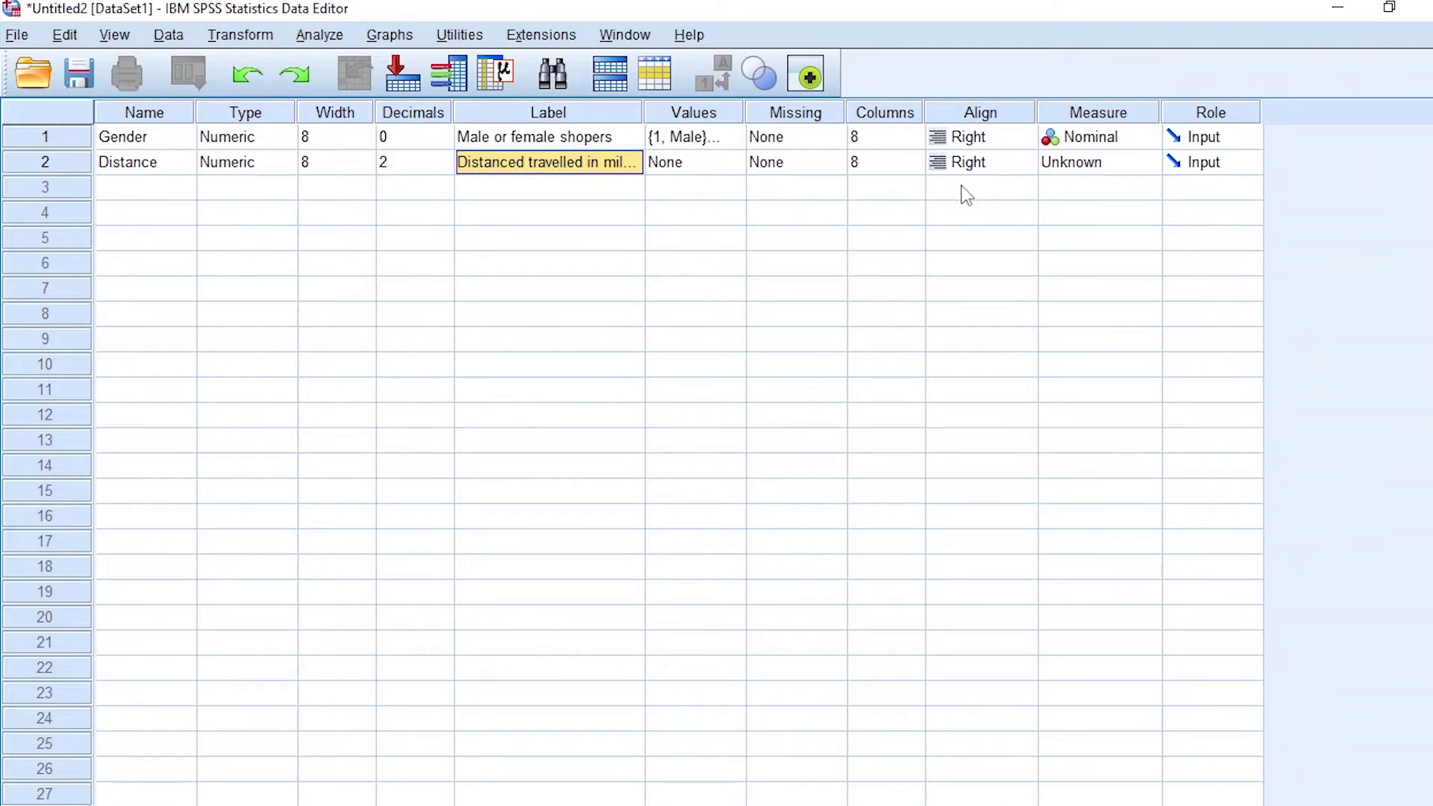
click(1110, 168)
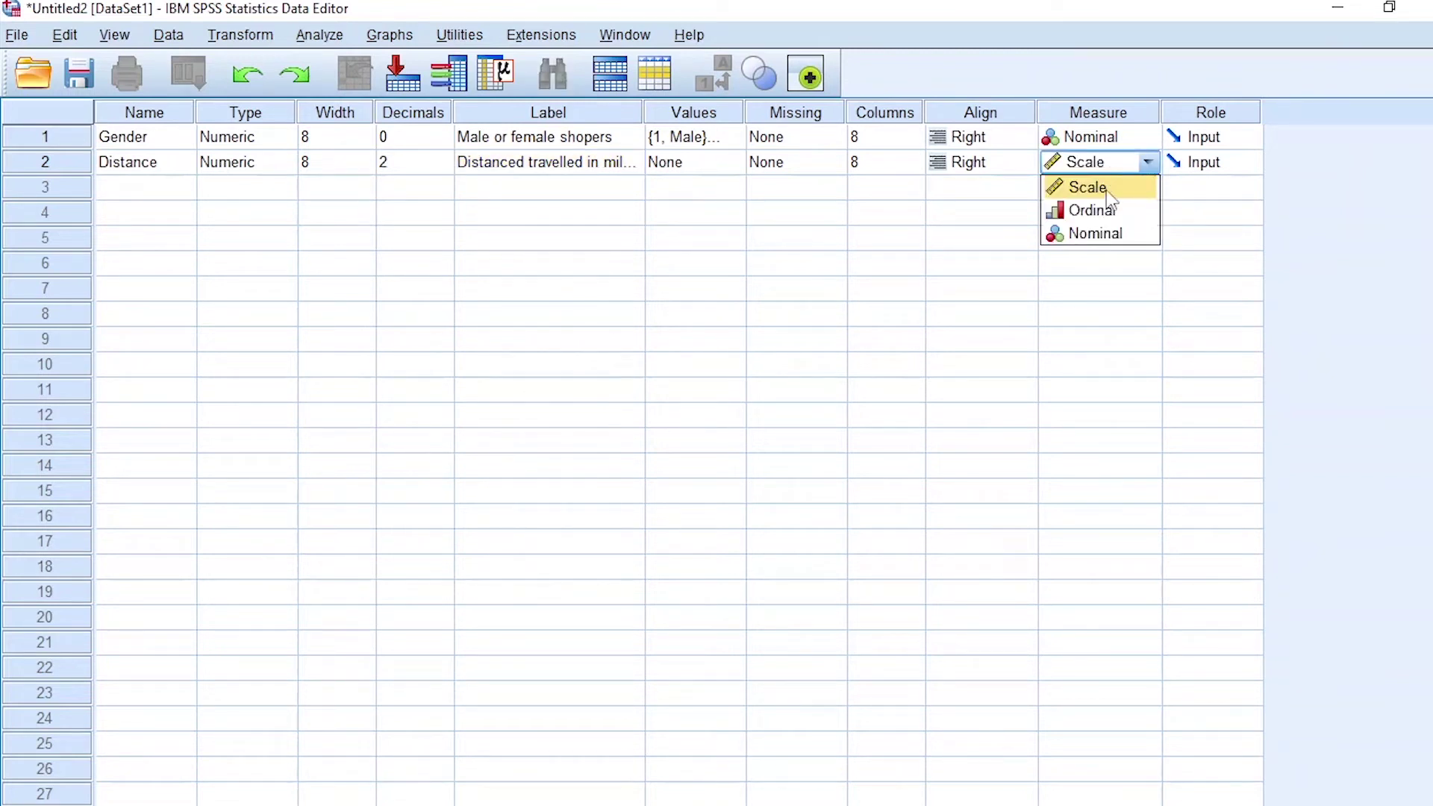
click(1110, 192)
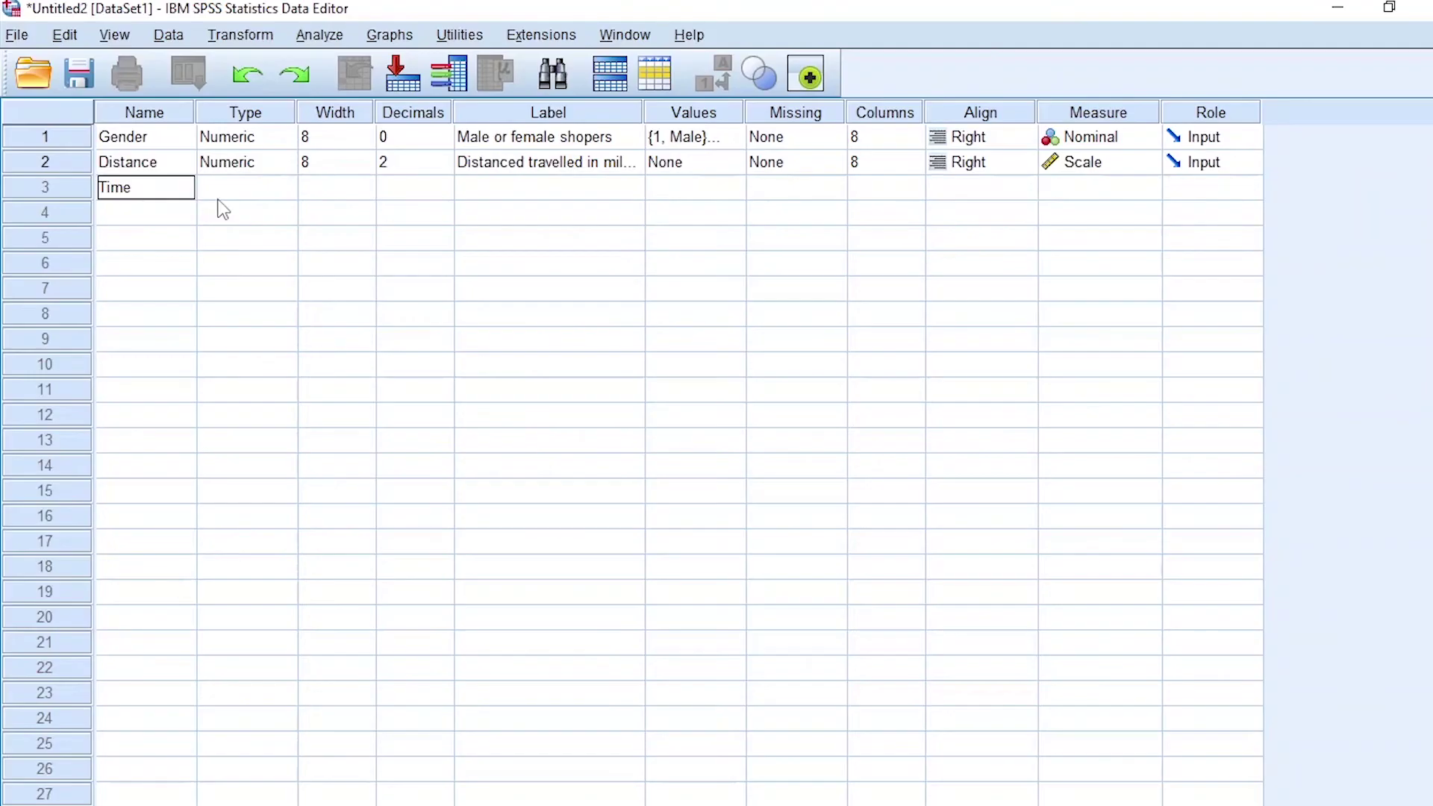
Step: Confirm the Time variable name and set its decimals to 0
key(Tab)
click(353, 205)
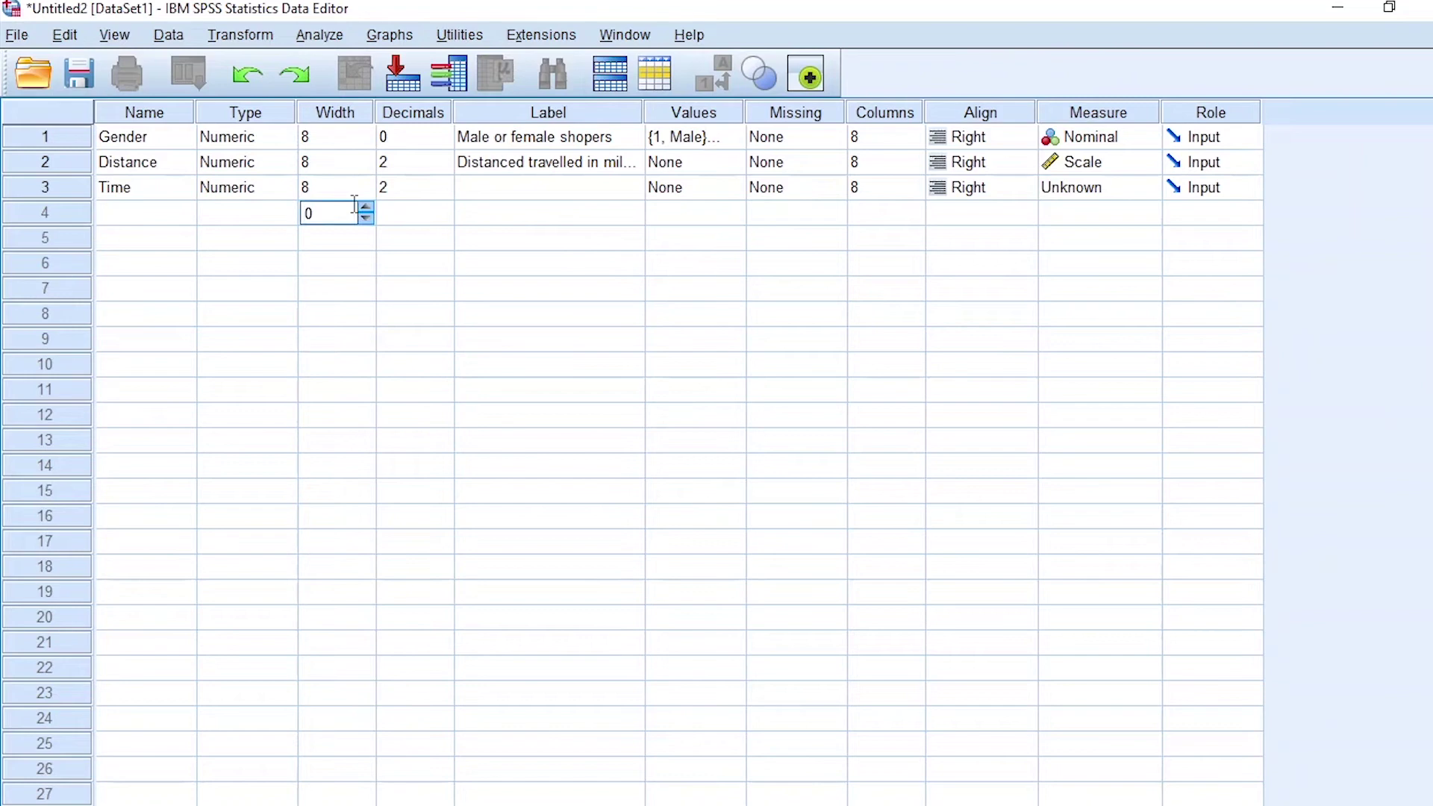
click(413, 193)
key(BackSpace)
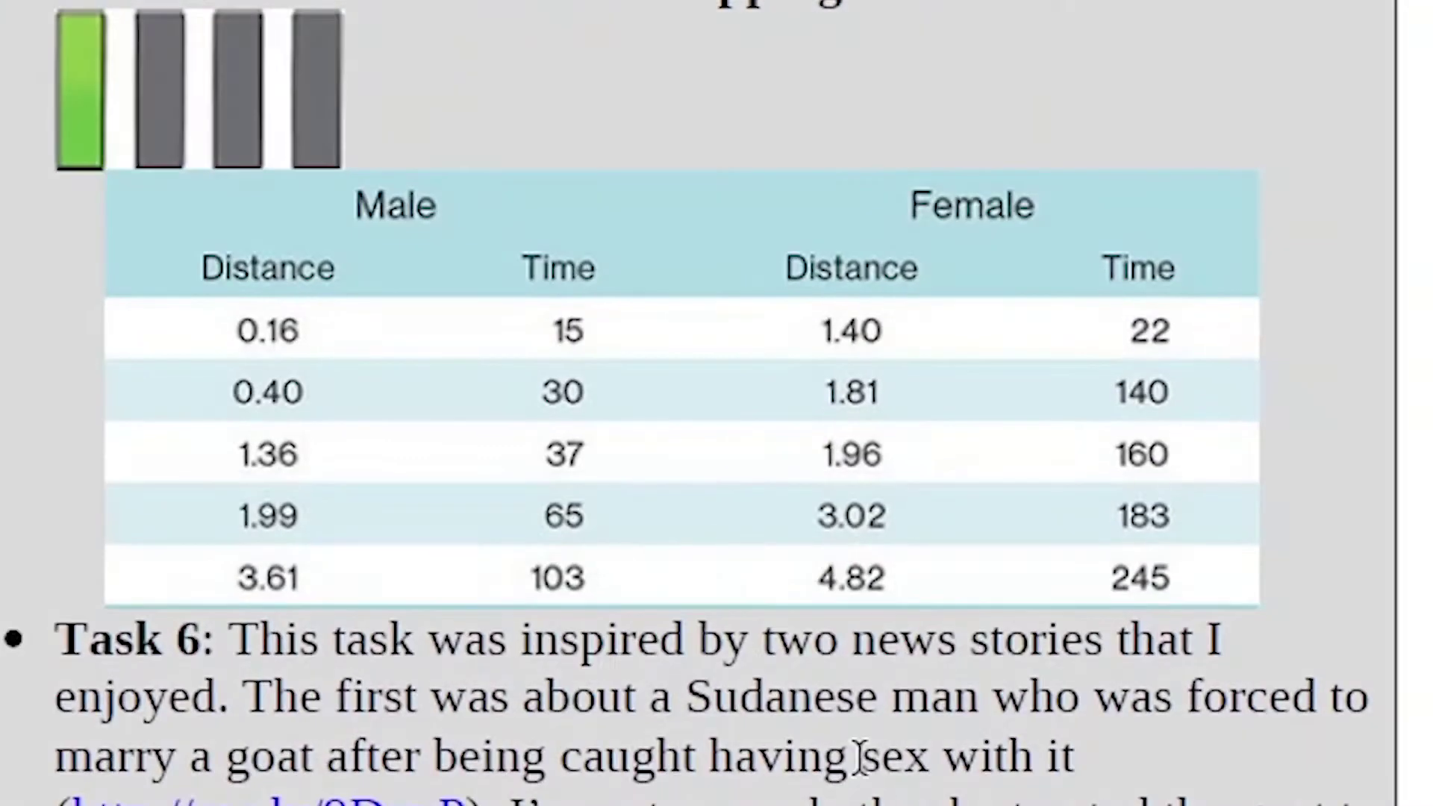
click(534, 267)
key(Escape)
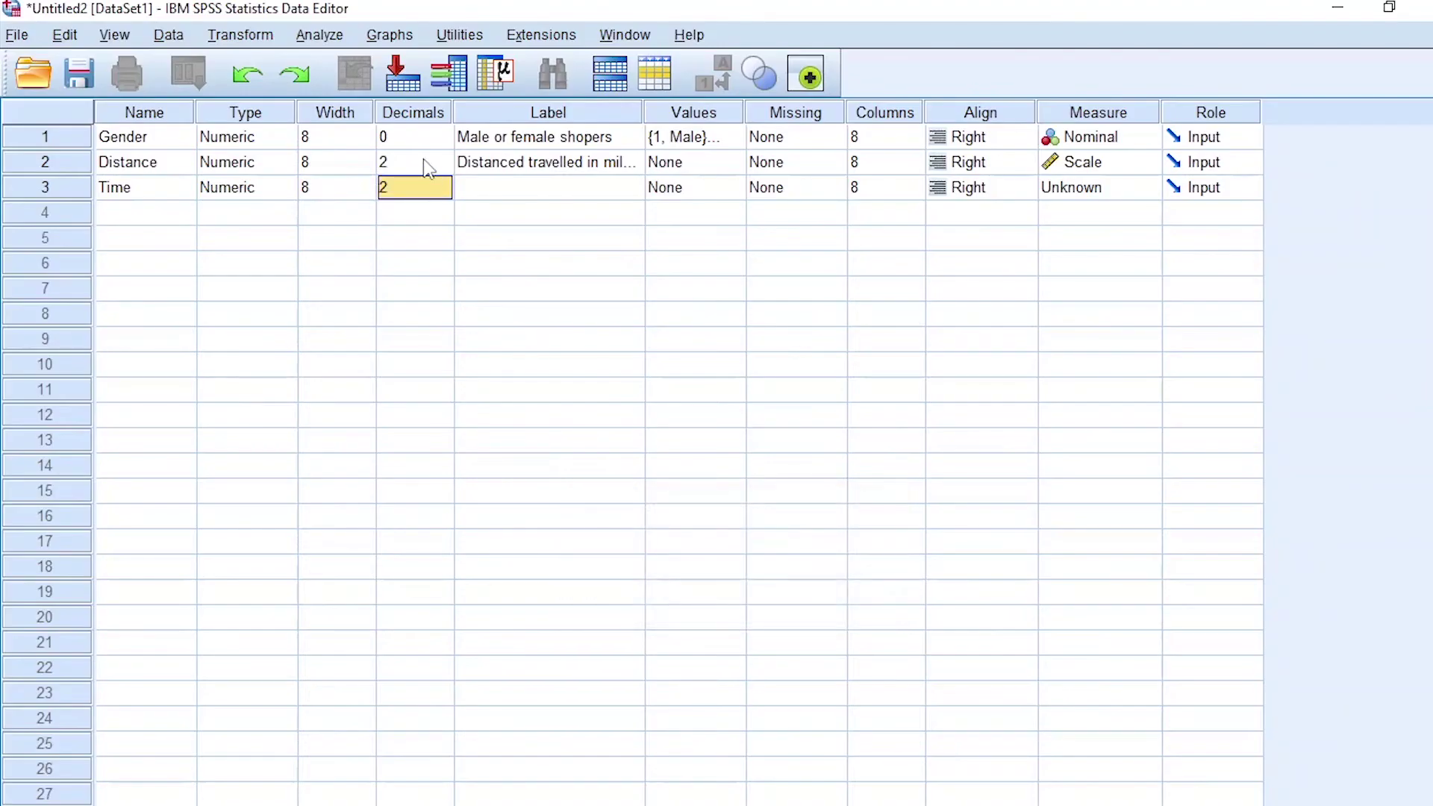
click(414, 185)
click(444, 192)
click(444, 193)
Step: Label Time 'Time spent when shopping', correcting 'while' to 'when'
click(518, 186)
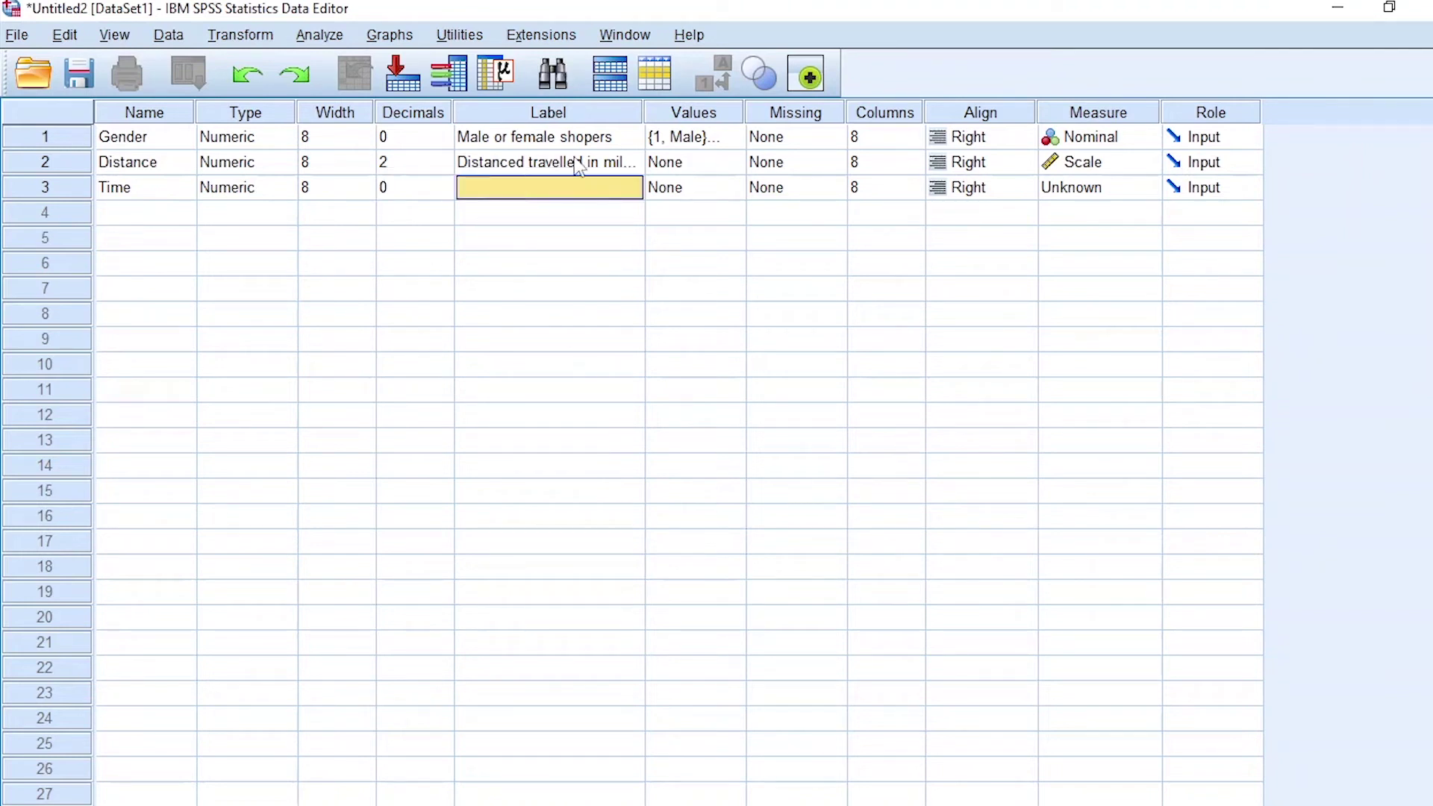
drag(643, 113, 707, 114)
text(Time spent while shopping)
double_click(562, 188)
text(when shop...)
drag(706, 112, 624, 112)
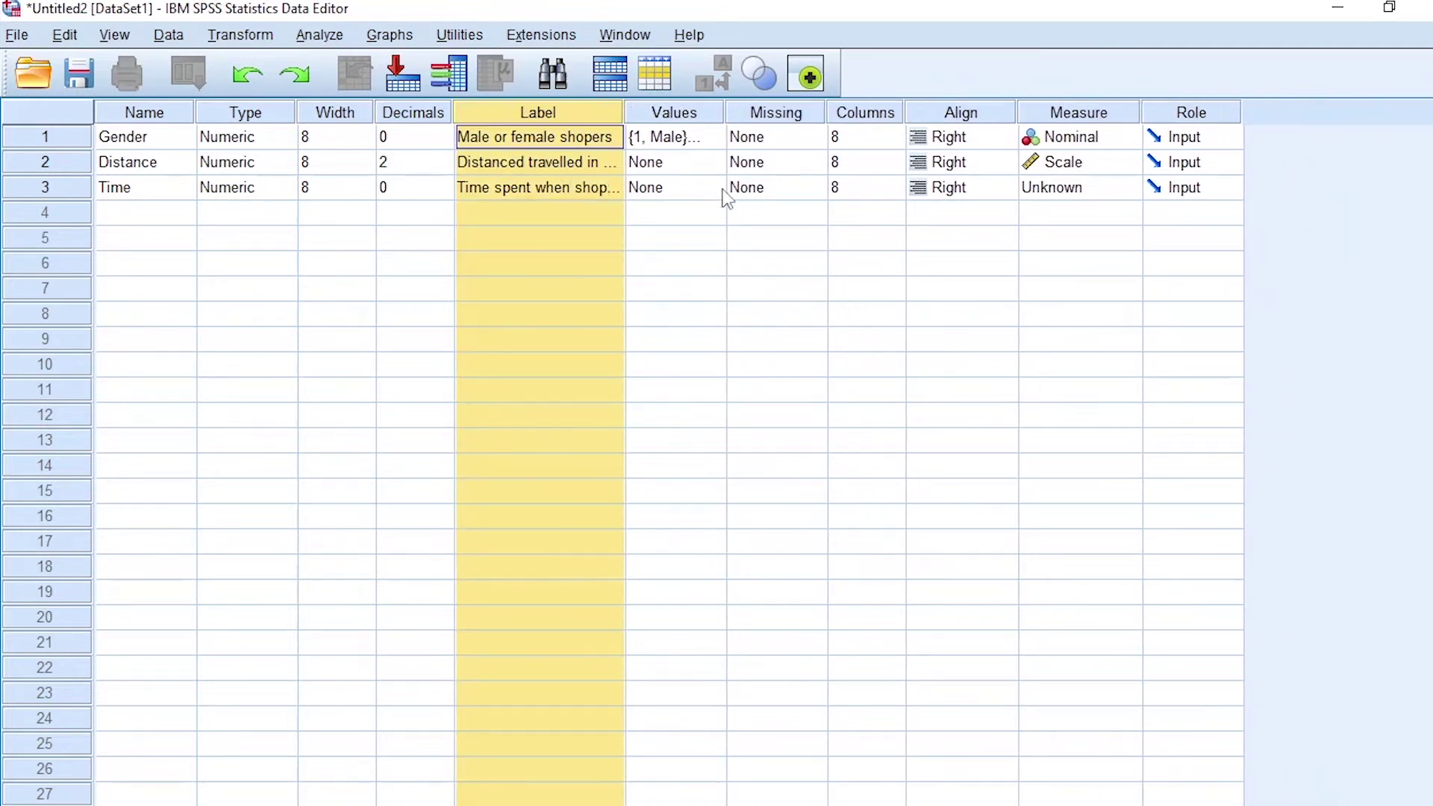
Step: Leave Time's alignment as Right and set its measure to Scale
click(687, 193)
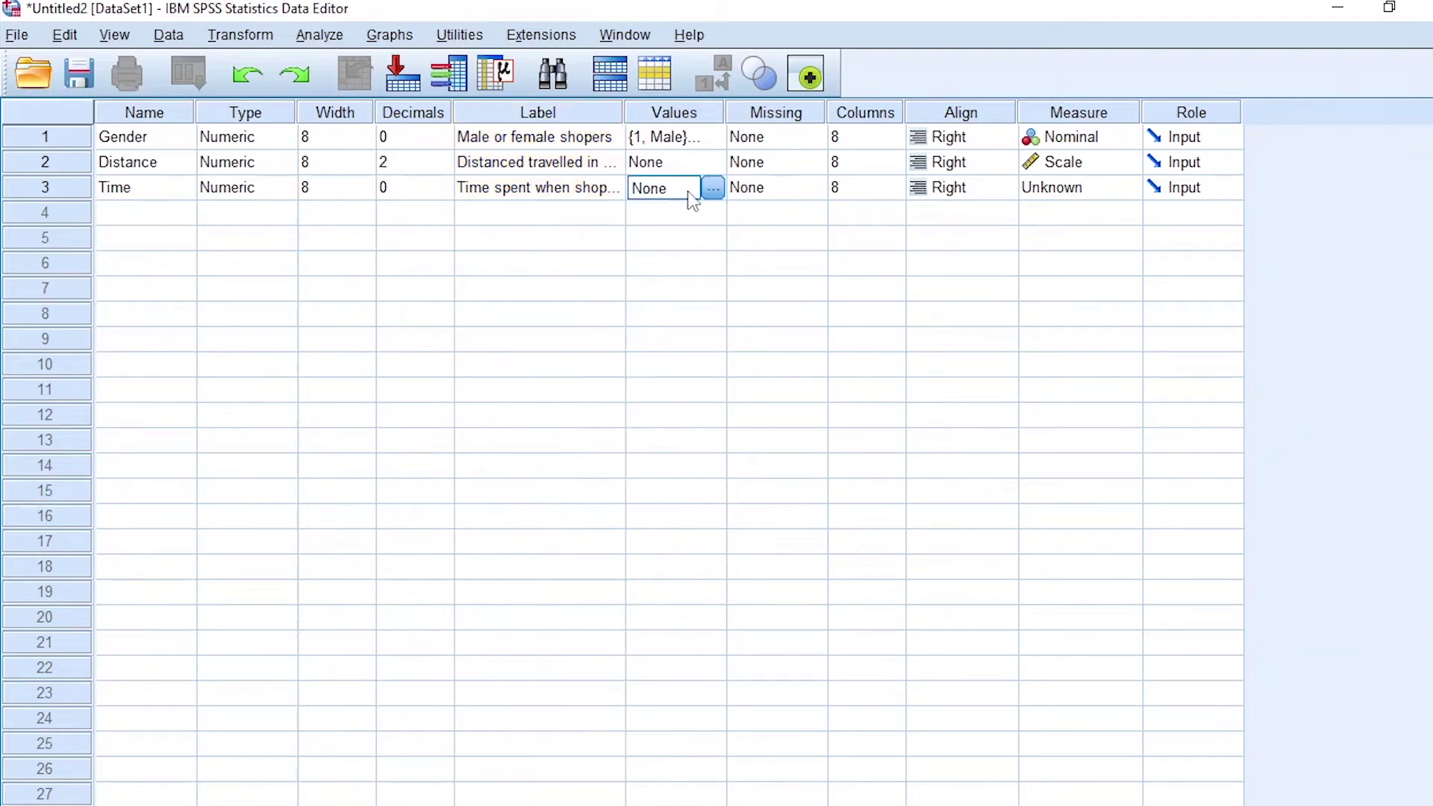
click(746, 194)
click(879, 191)
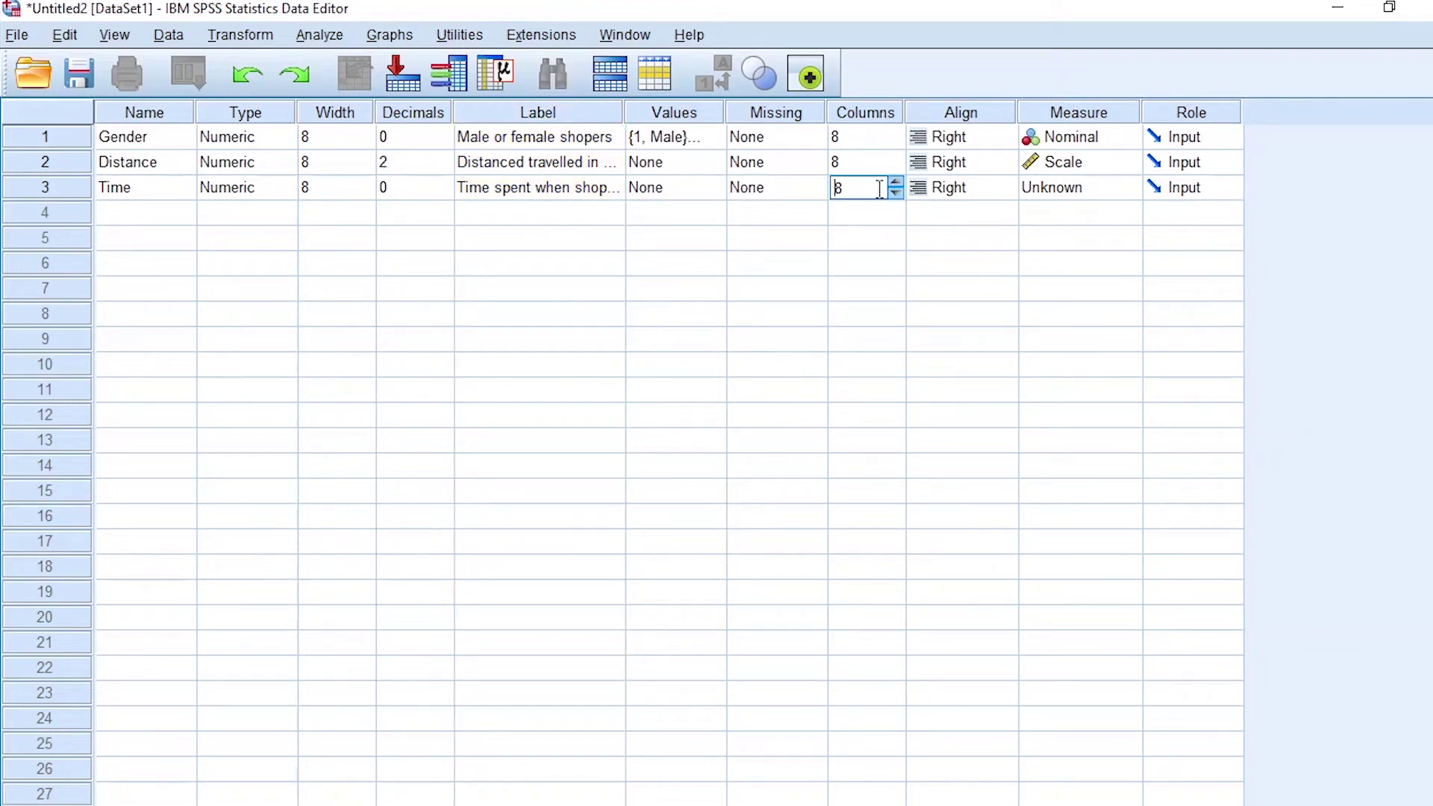
click(955, 193)
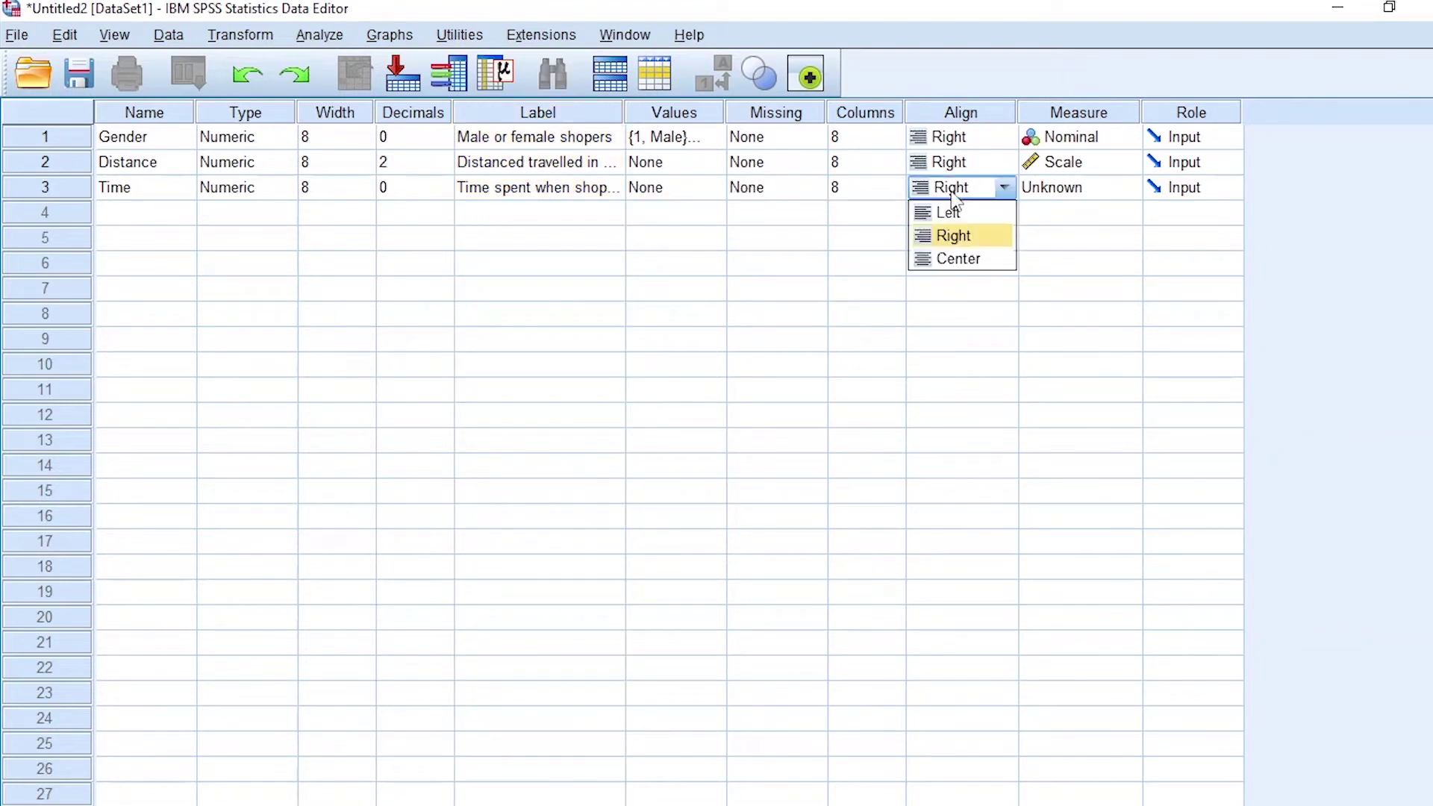
click(965, 113)
click(1058, 192)
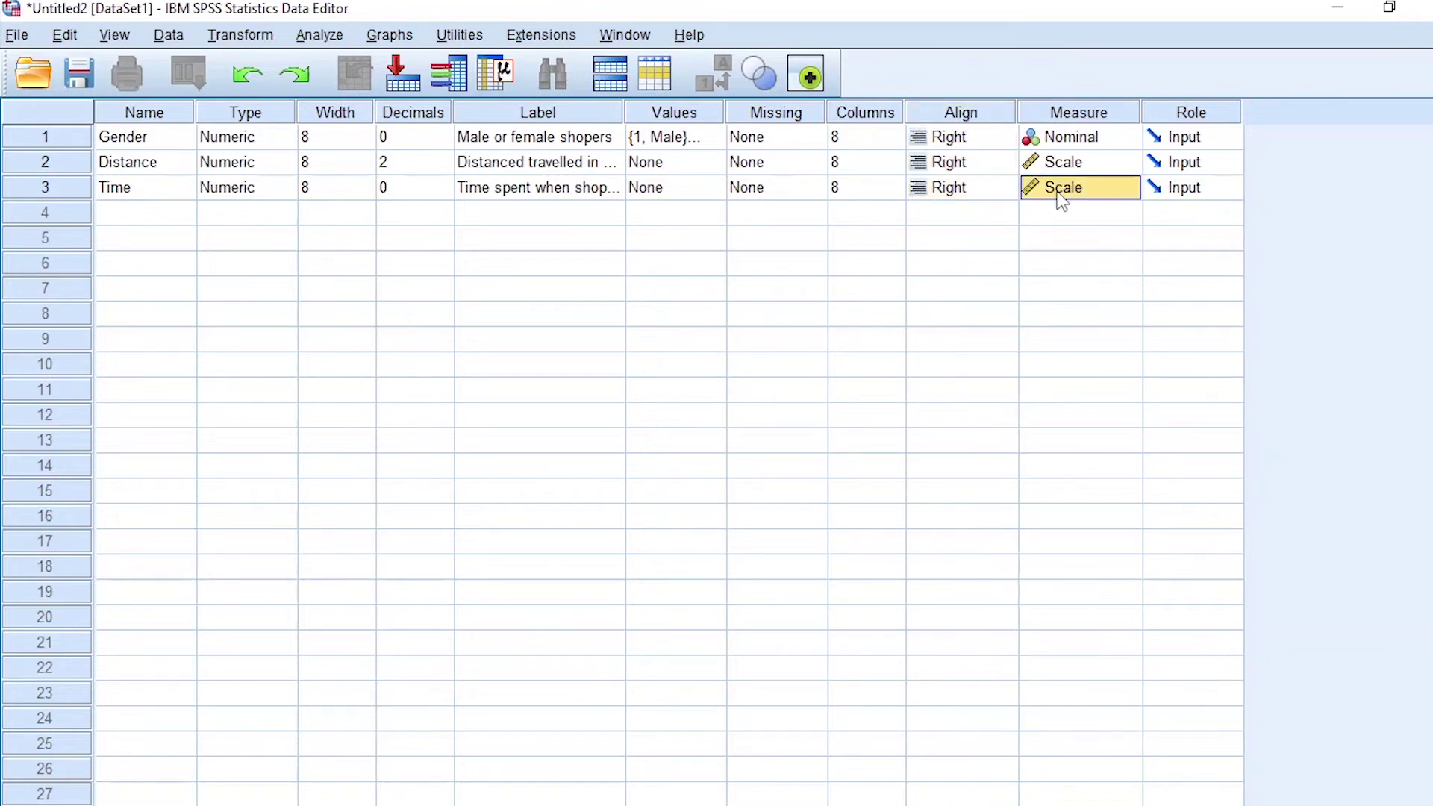
click(1063, 192)
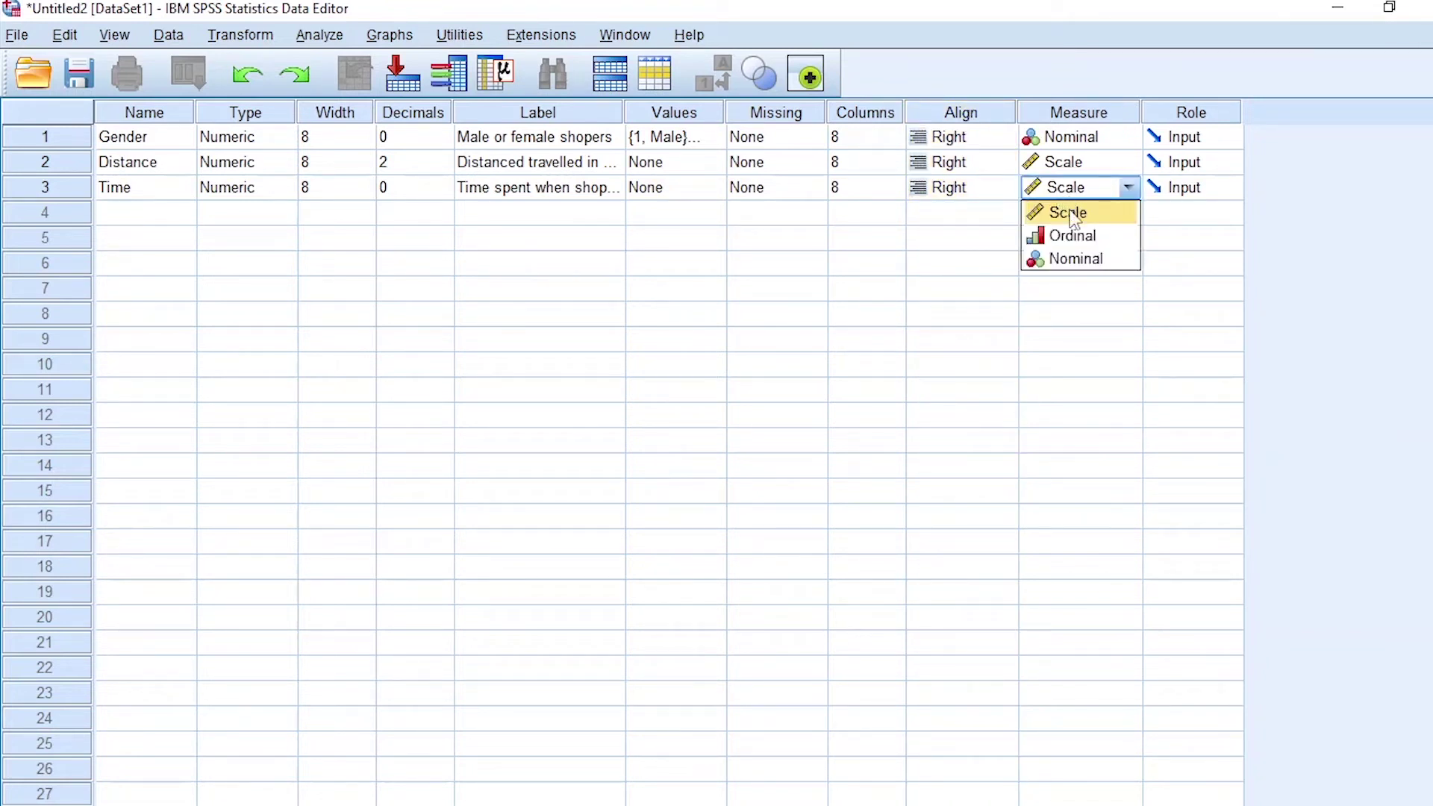
click(1070, 217)
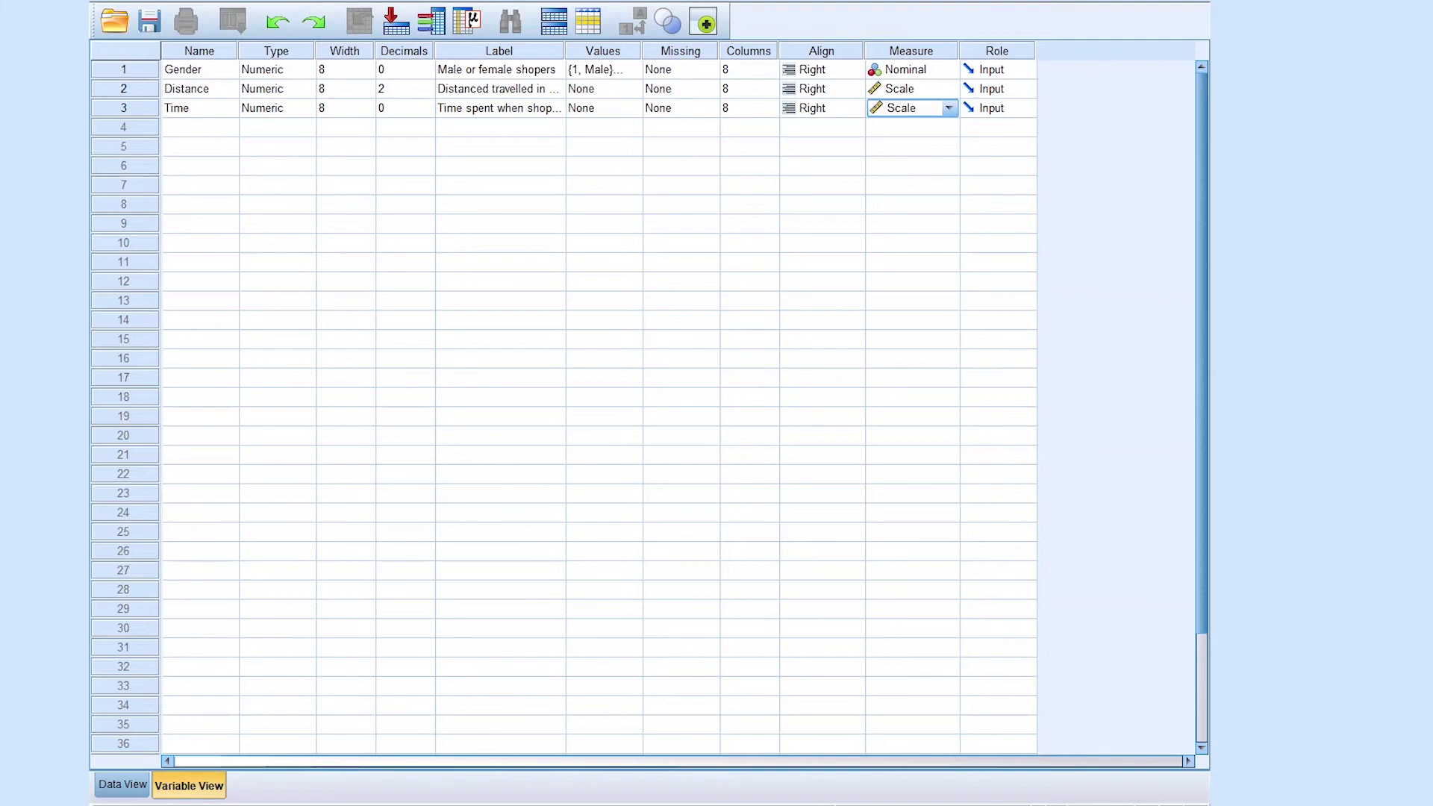
Step: Switch to Data View and select row 1 of the Gender column
click(123, 784)
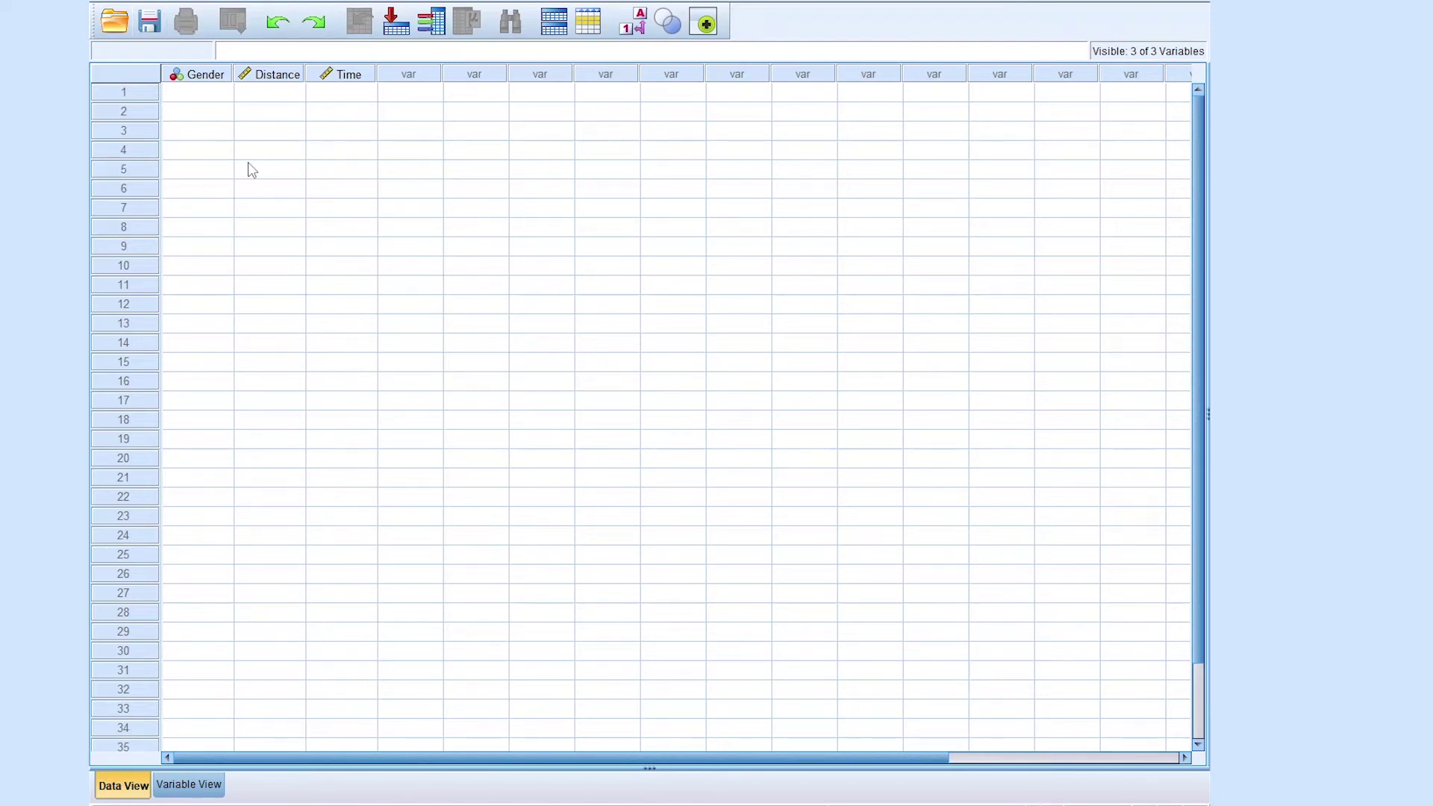
click(214, 96)
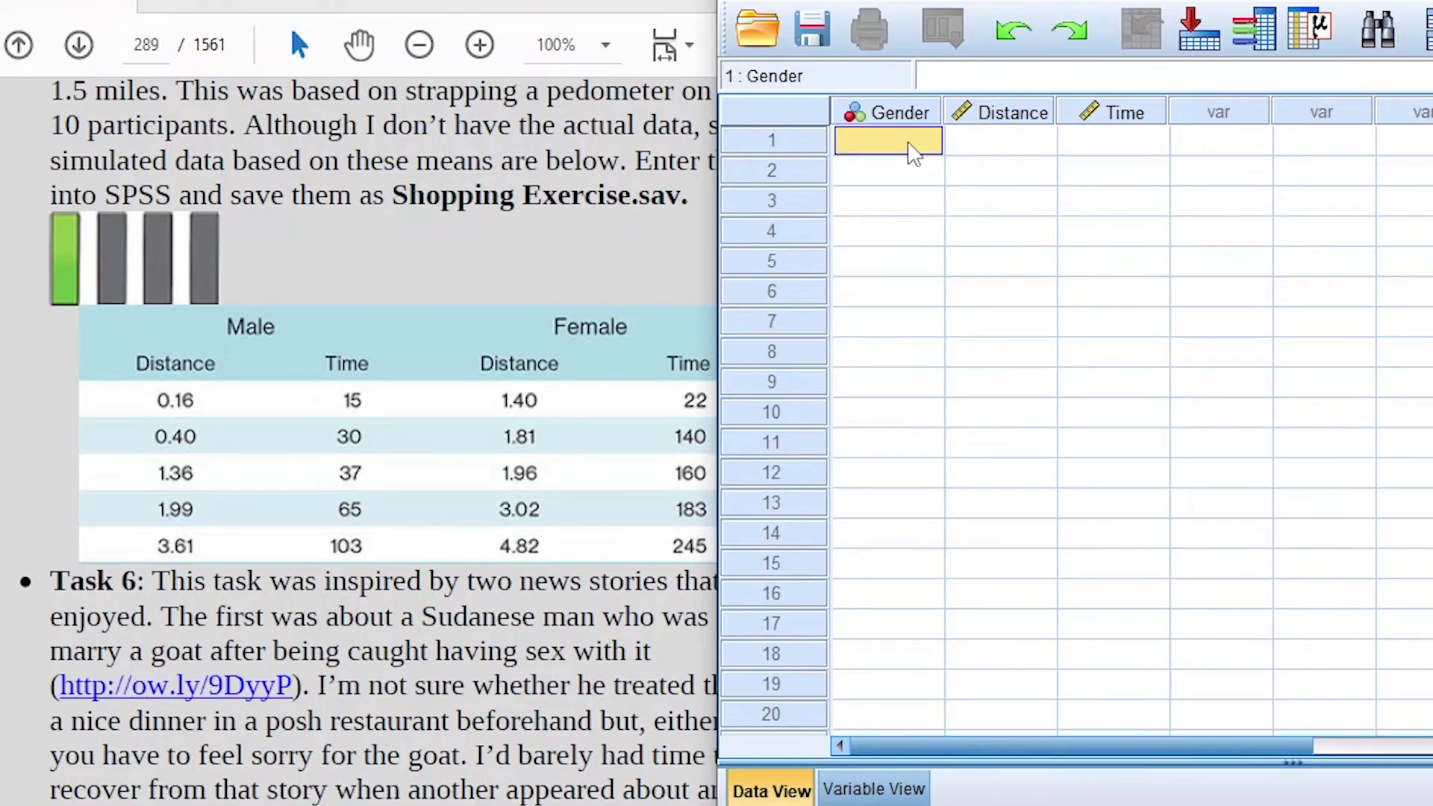
Step: Enter Gender code 1 for the first five shoppers, rows 1–5
text(1)
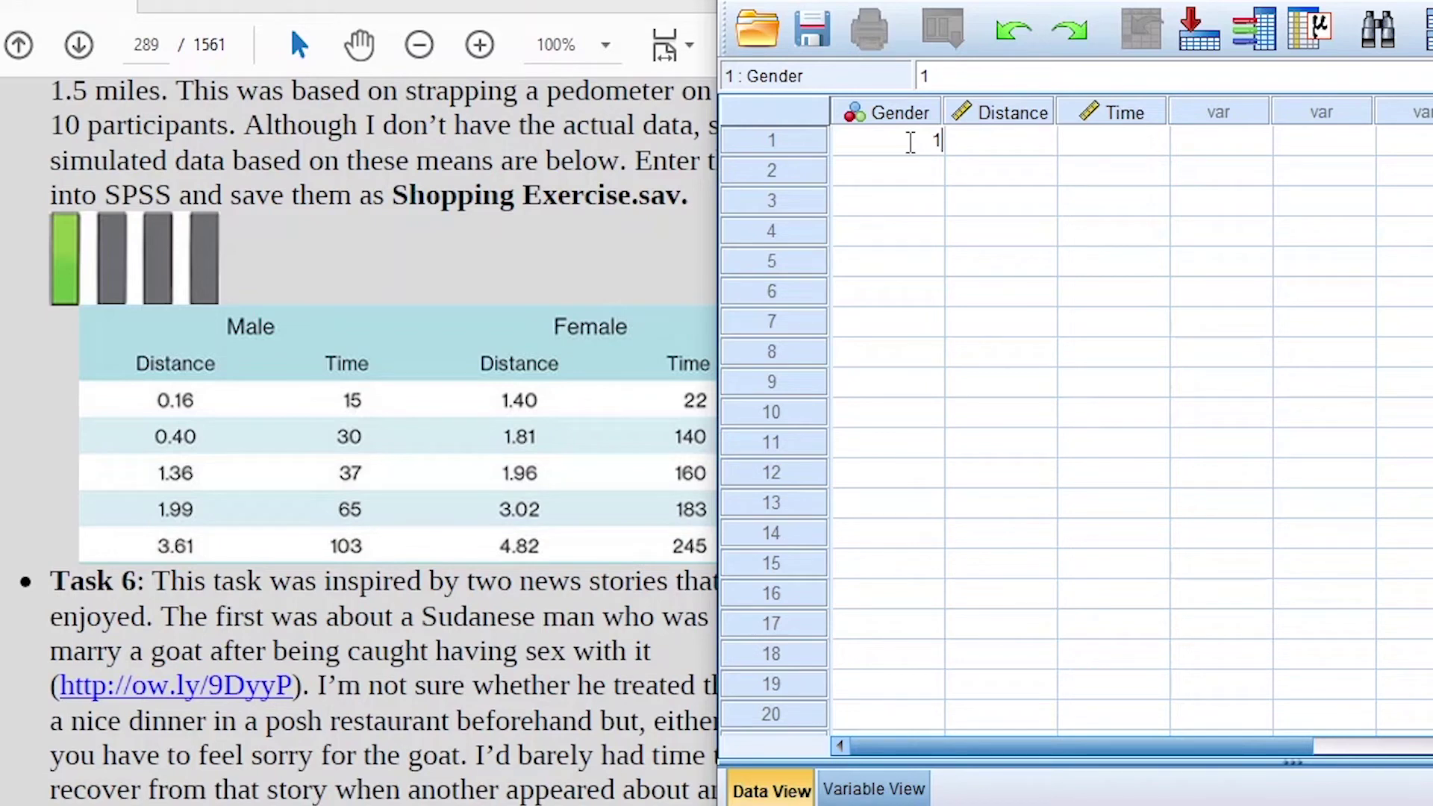
key(Return)
text(1)
key(Return)
text(1)
key(Return)
text(1)
key(Return)
text(1)
key(Return)
Step: Enter Gender code 2 for the last five shoppers, rows 6–10
text(2)
key(Return)
text(2)
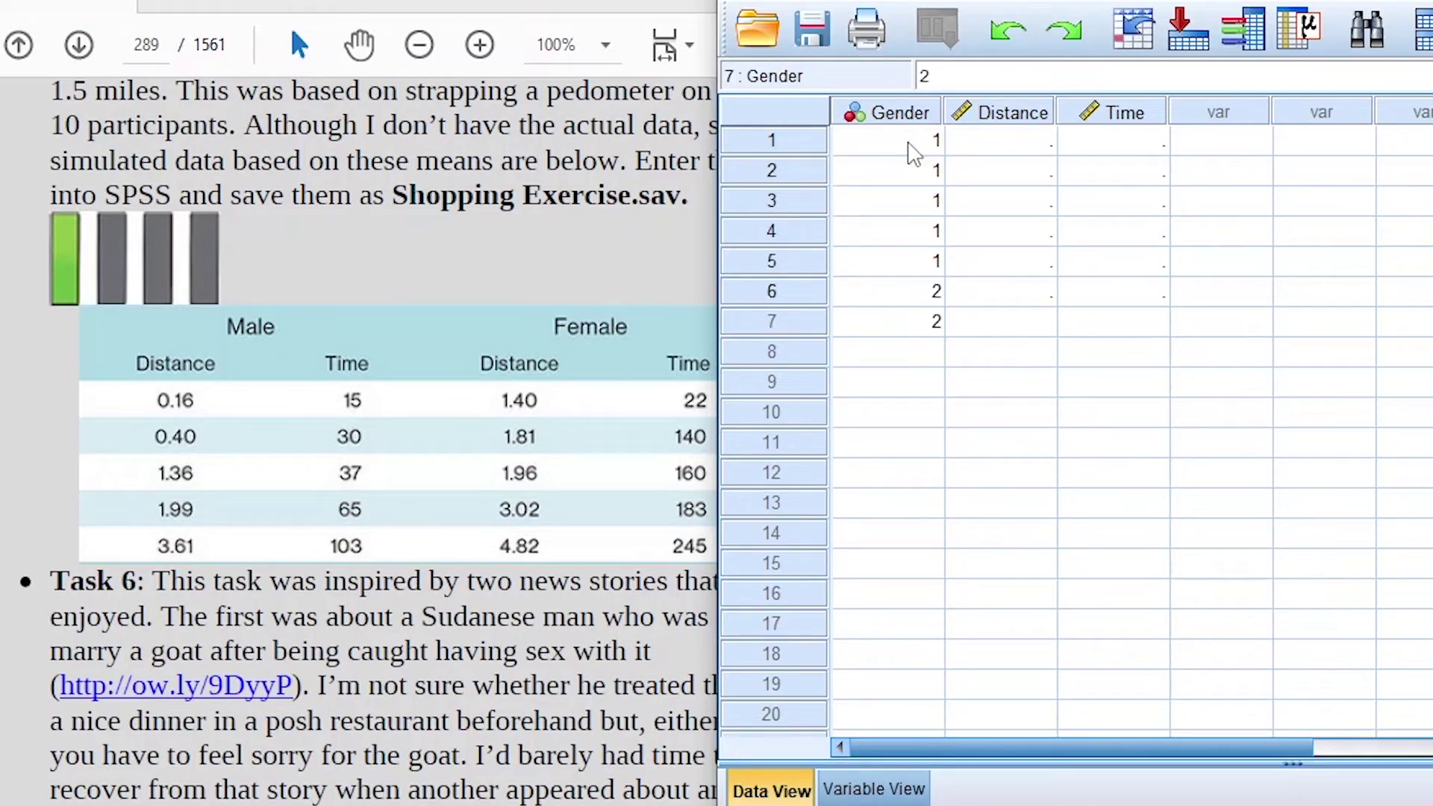
key(Return)
text(2)
key(Return)
text(2)
key(Return)
text(2)
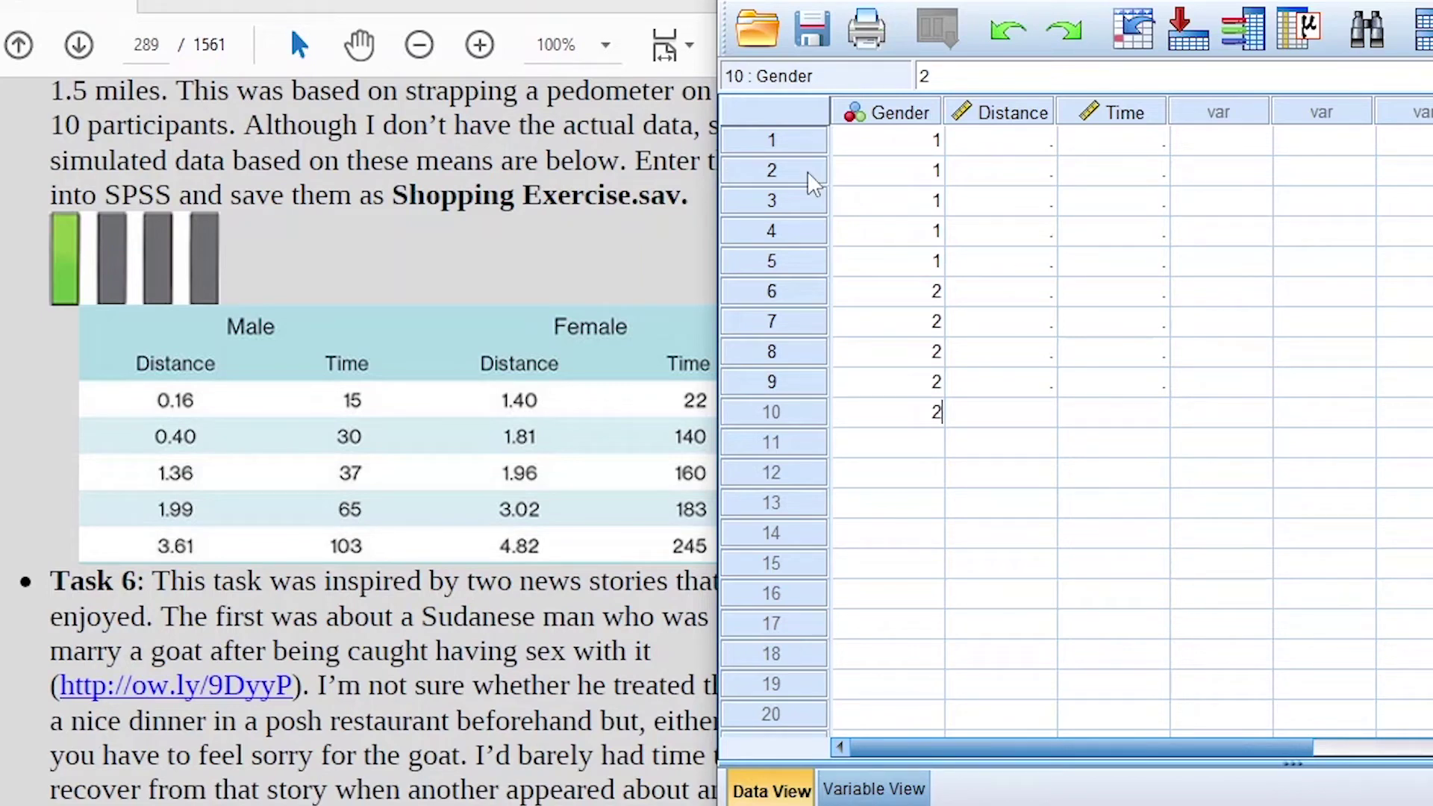
drag(1293, 0, 757, 26)
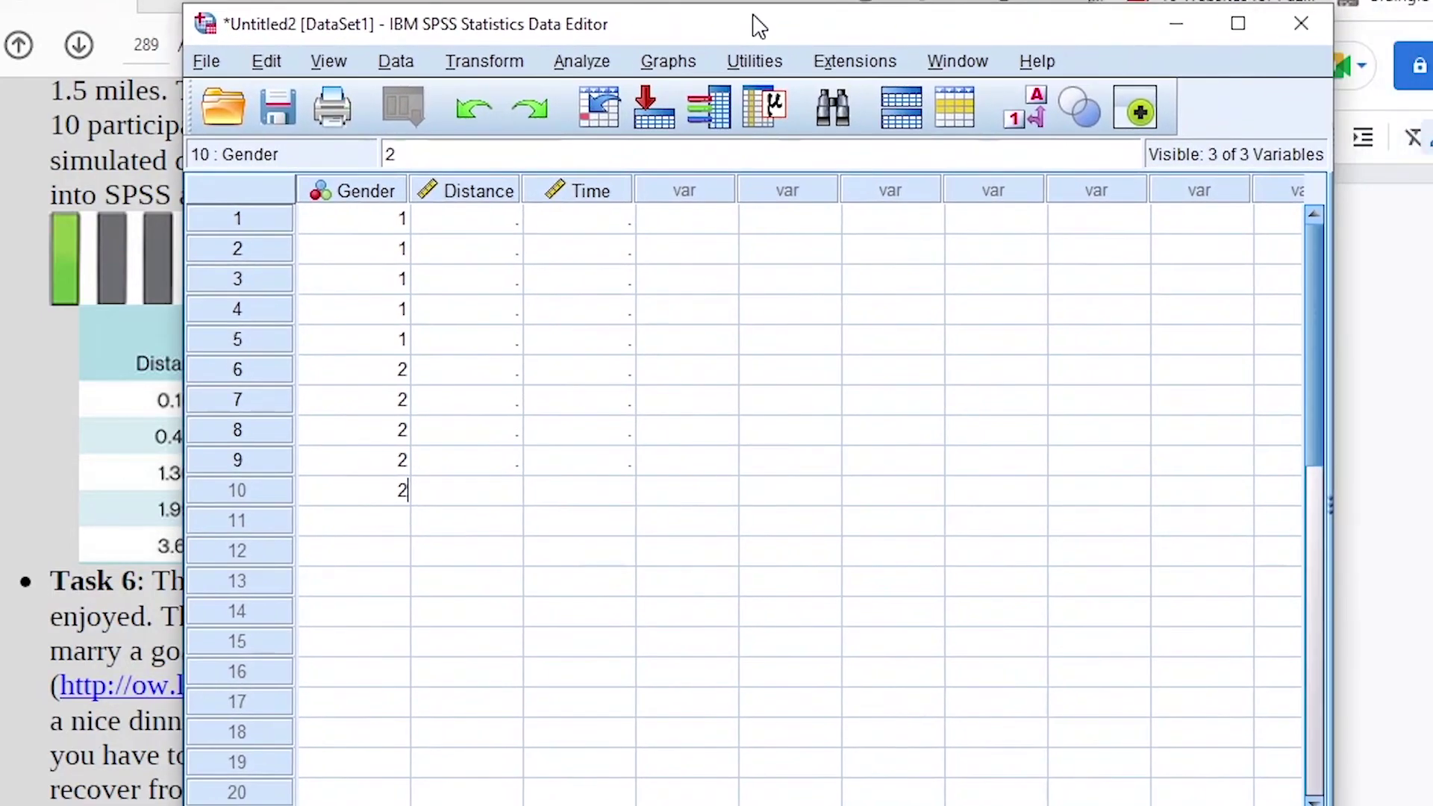
Step: Turn on Value Labels so Gender reads Male and Female instead of 1 and 2
click(1034, 123)
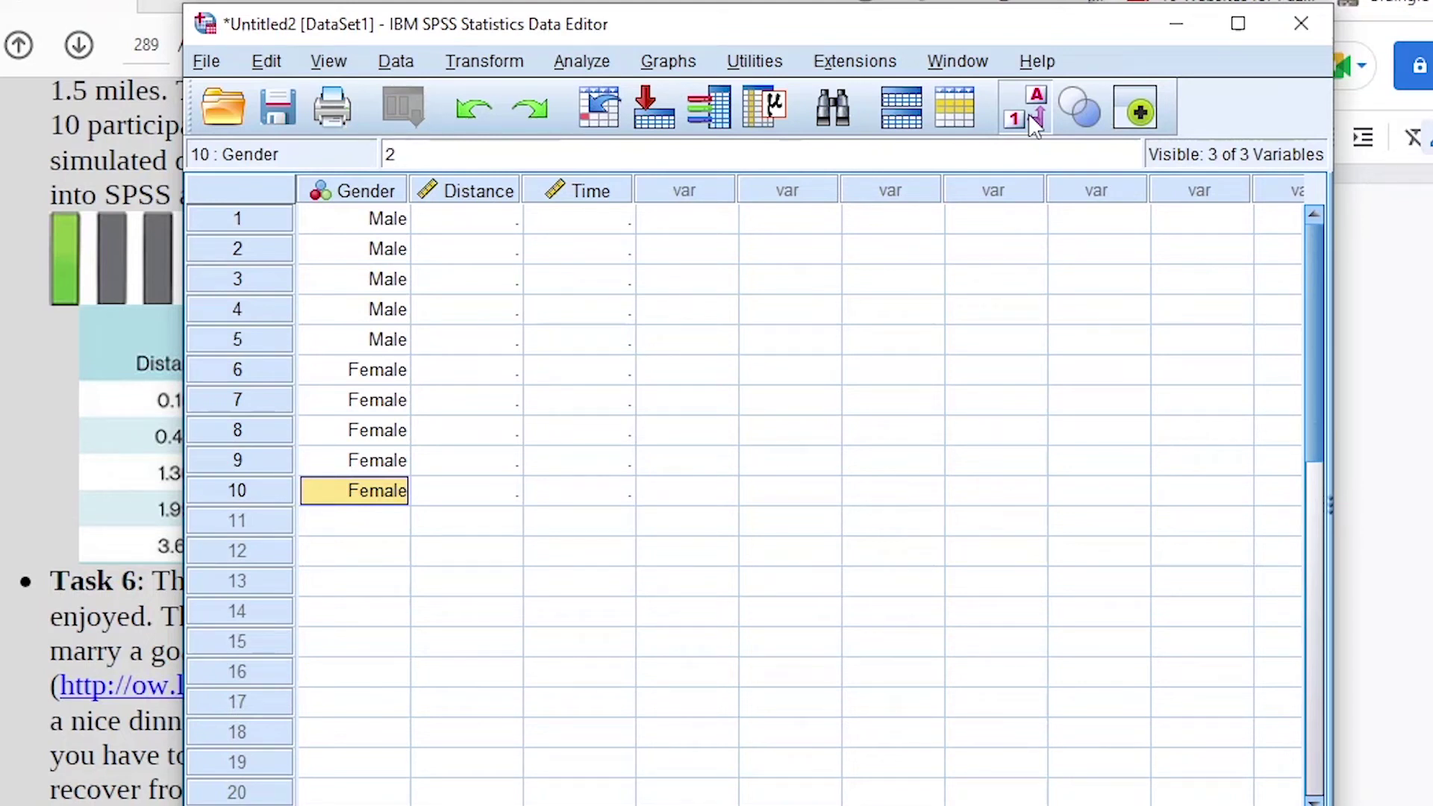
click(1034, 123)
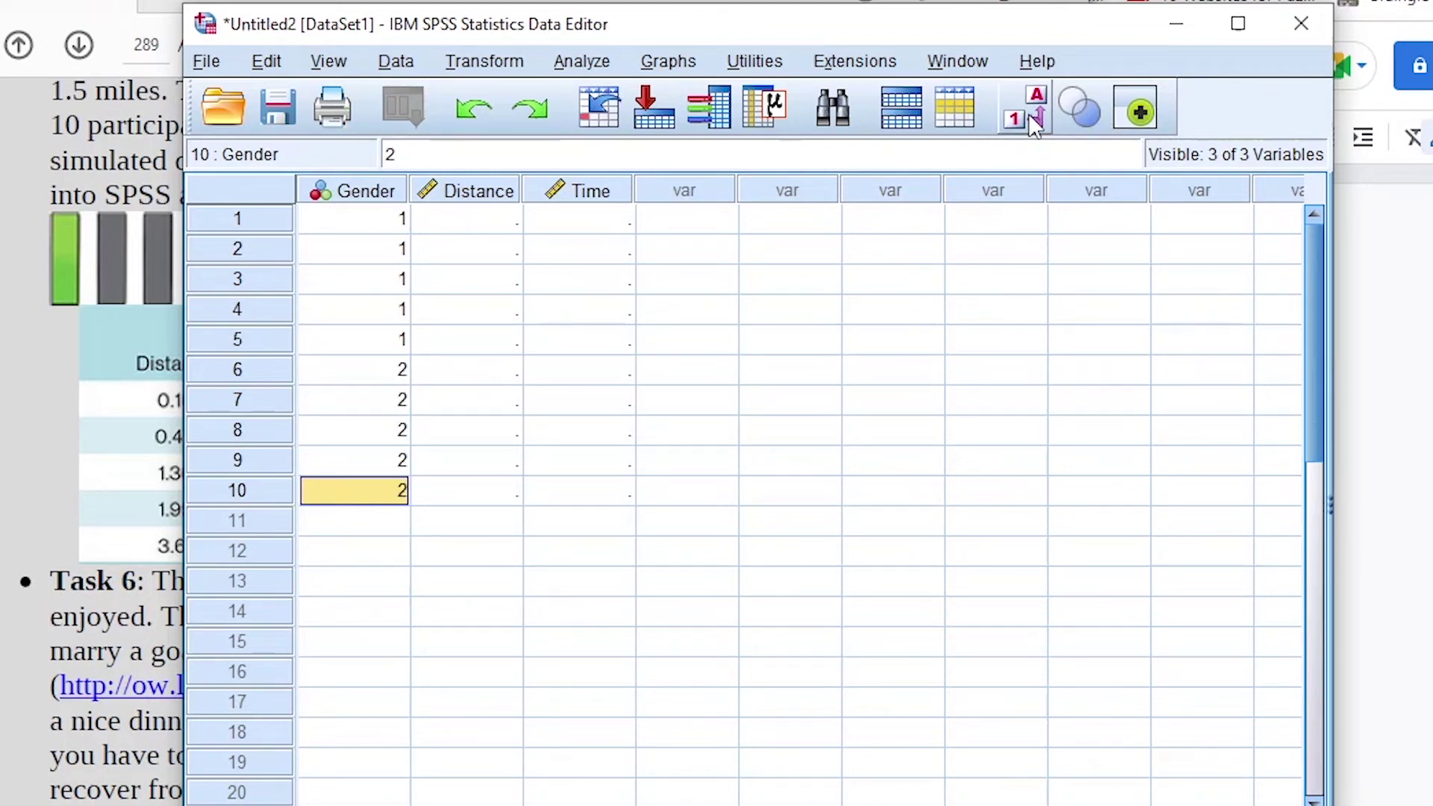
click(1034, 124)
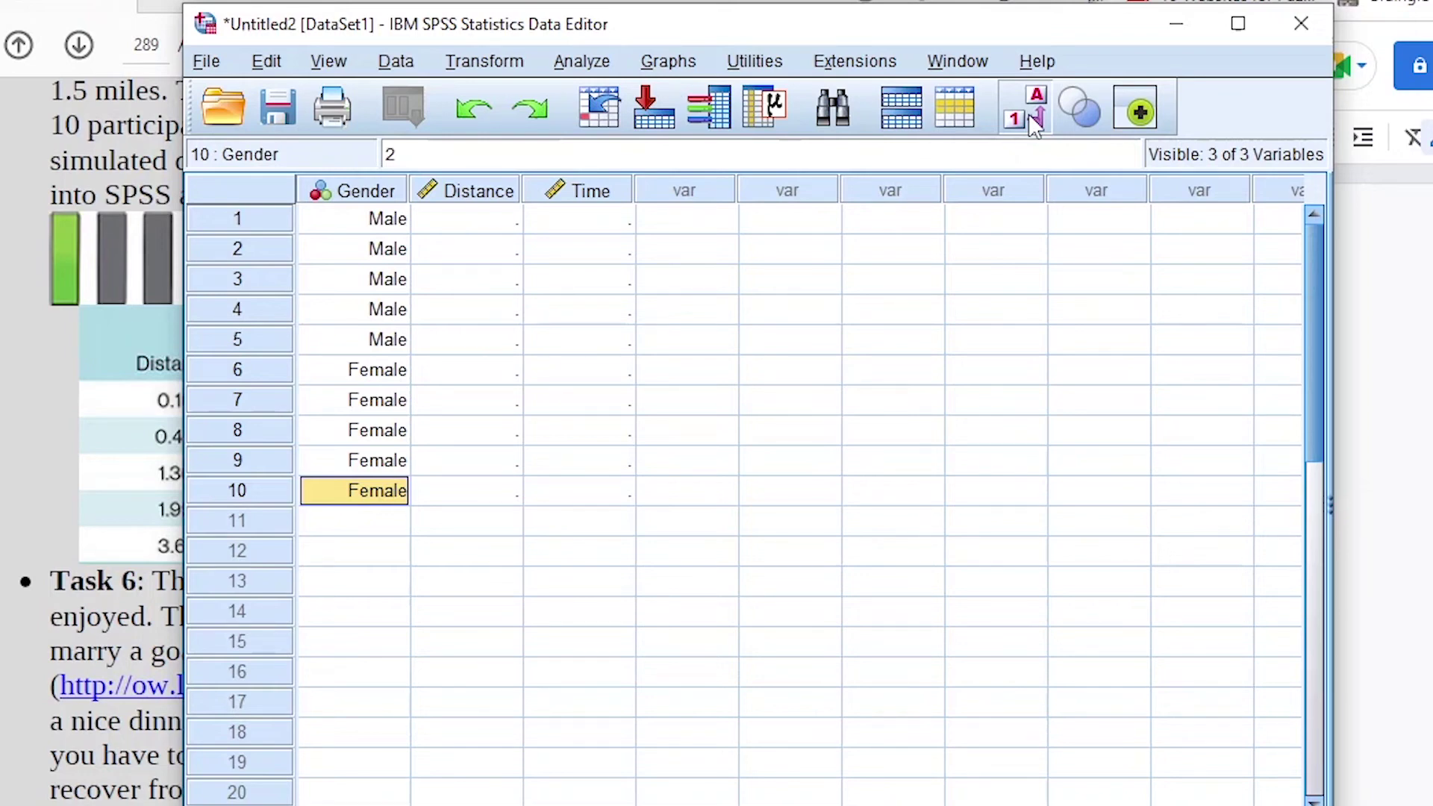
drag(543, 26, 821, 178)
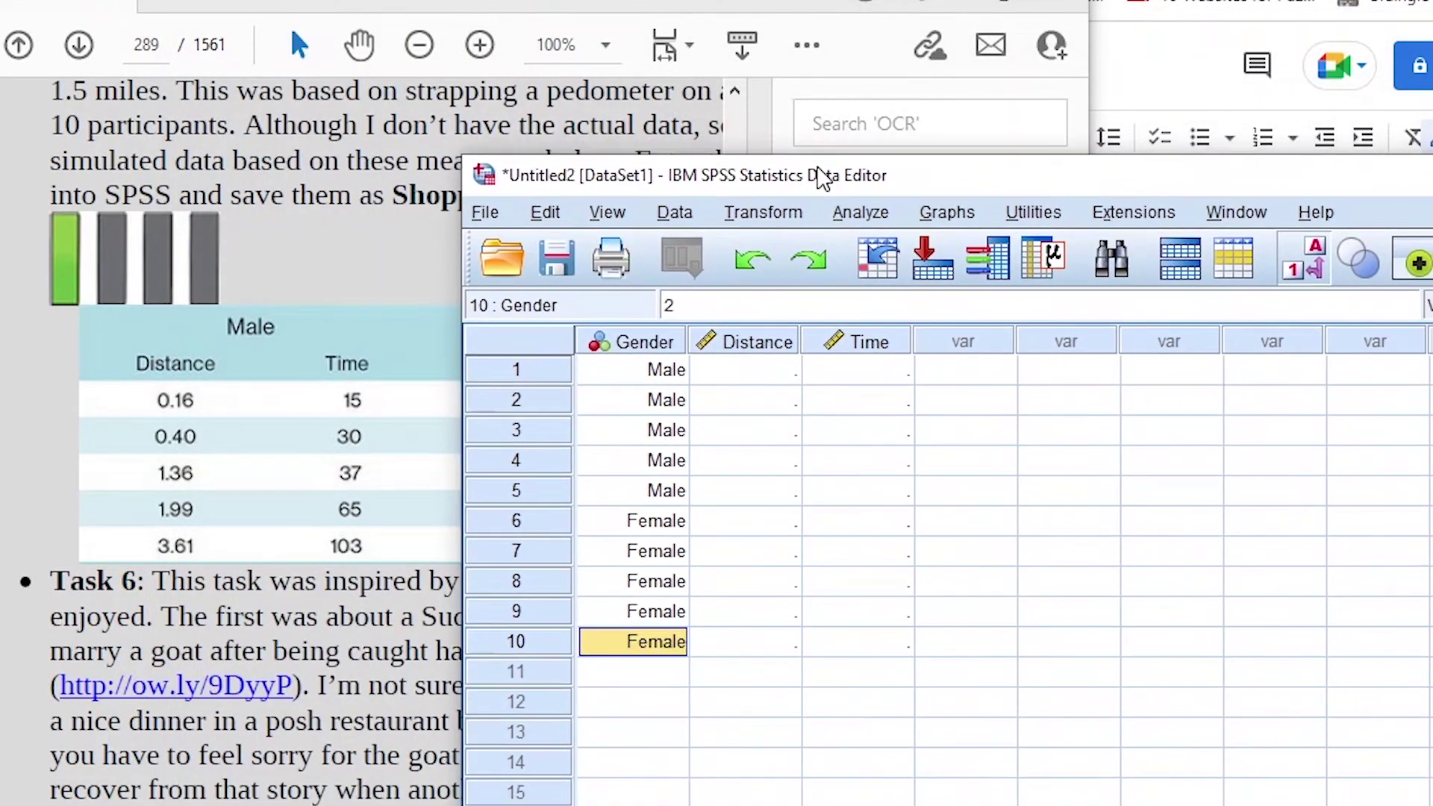
Step: Enter the male shoppers' distances .16, .40, 1.36, 1.99 and 3.61 in rows 1–5
click(768, 371)
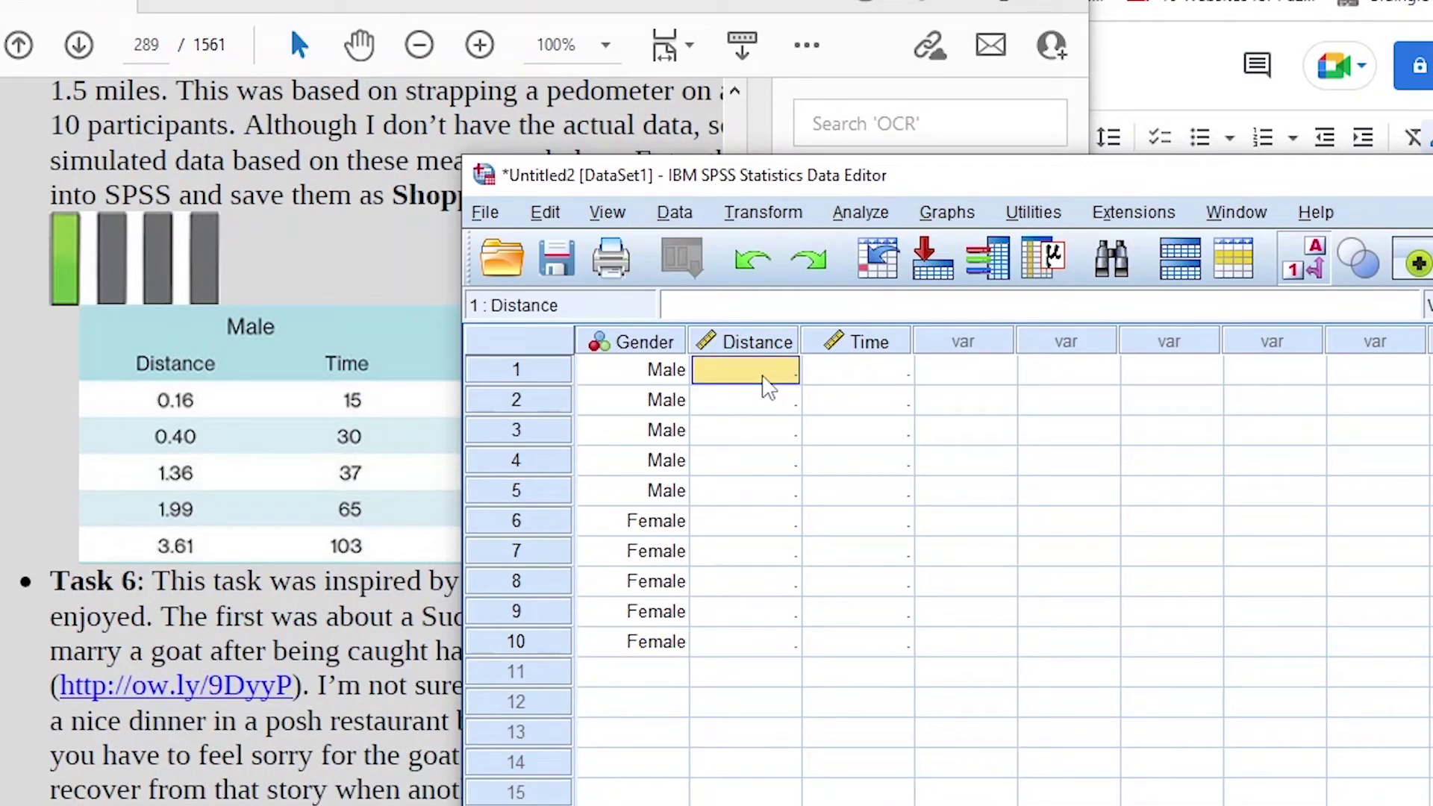
text(0.)
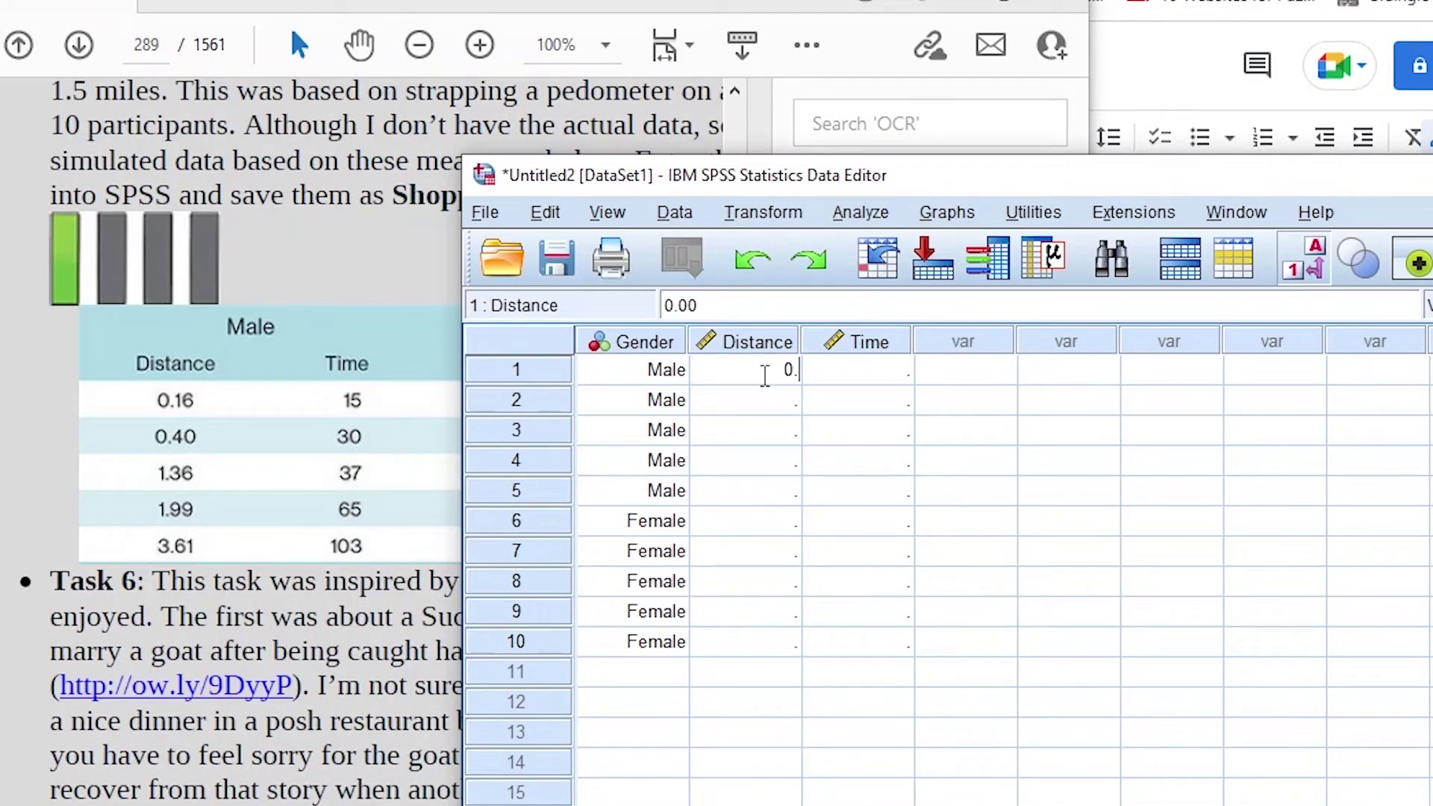
text(16)
key(Return)
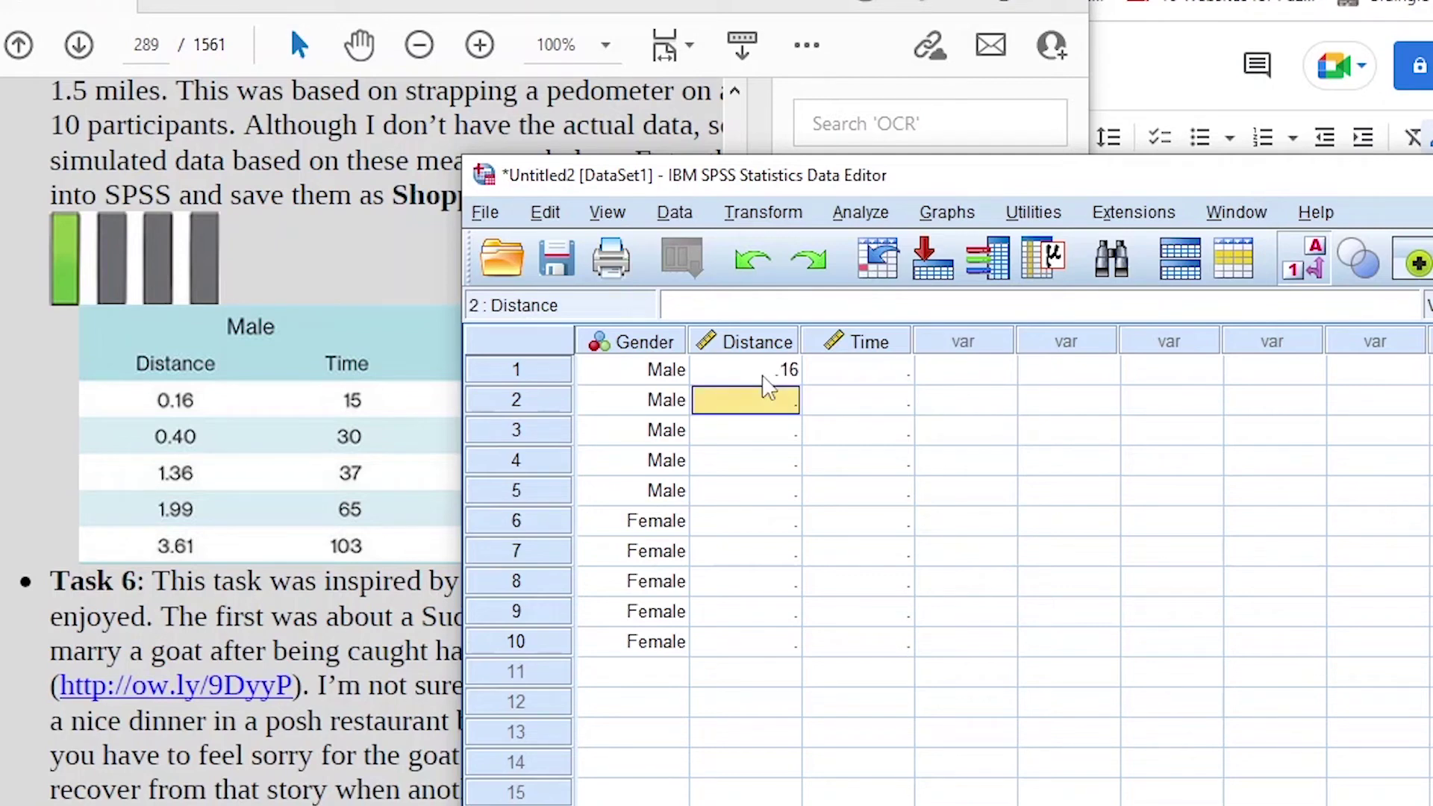
text(0.40)
key(Return)
text(1.36)
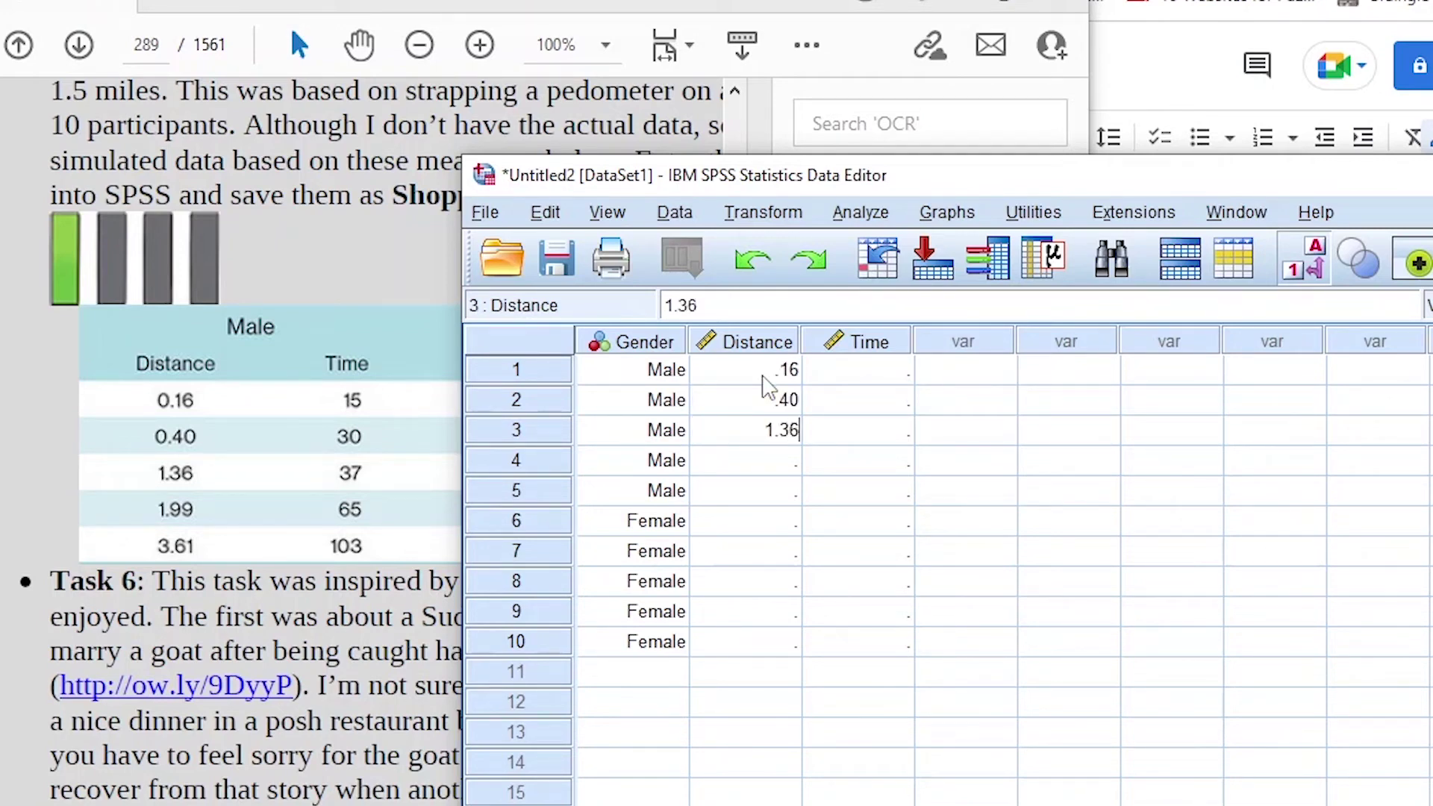
key(Return)
text(1.99)
key(Return)
text(3.61)
key(Return)
Step: Enter the female shoppers' distances 1.40, 1.81, 1.96, 3.02 and 4.82 in rows 6–10
drag(746, 175, 1007, 132)
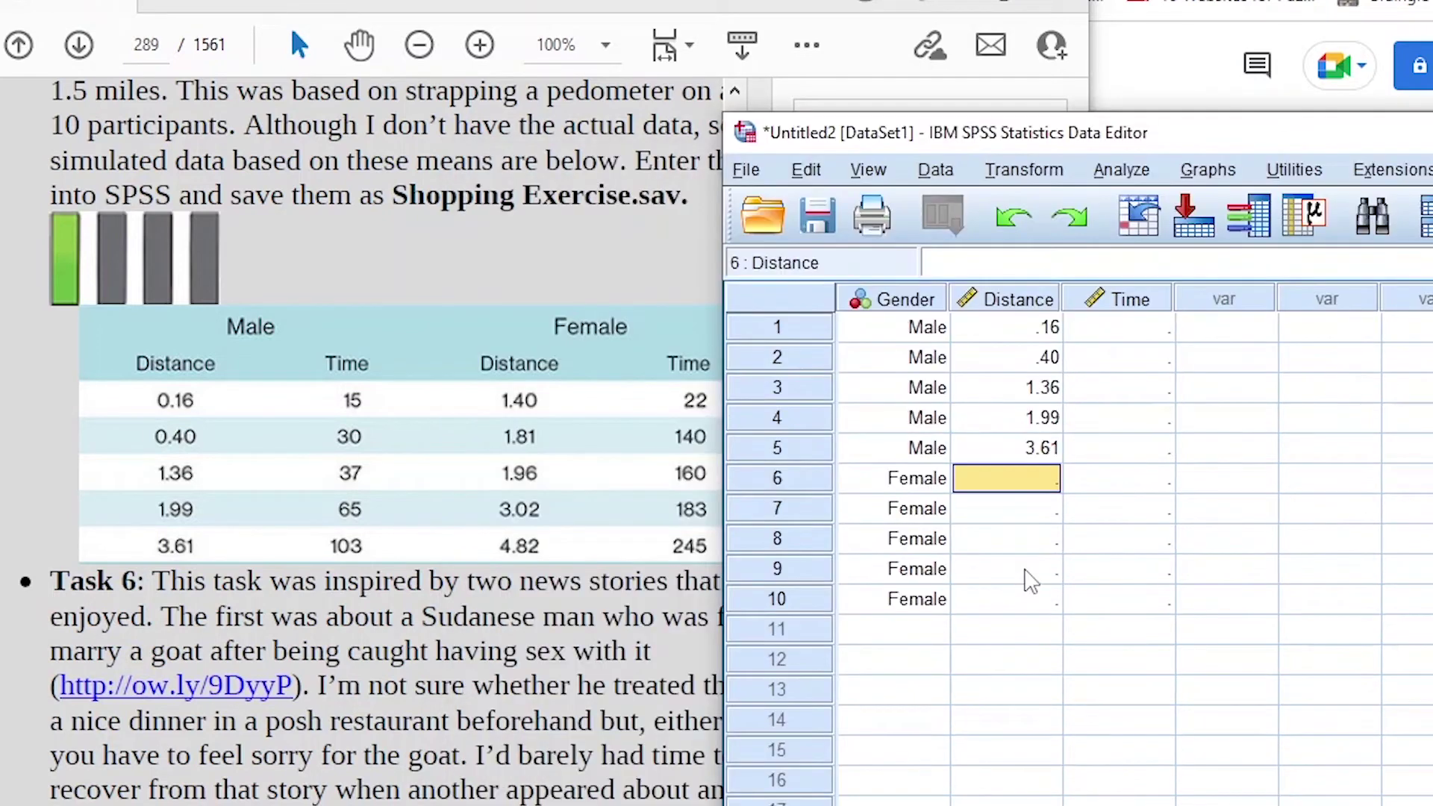
text(1.40)
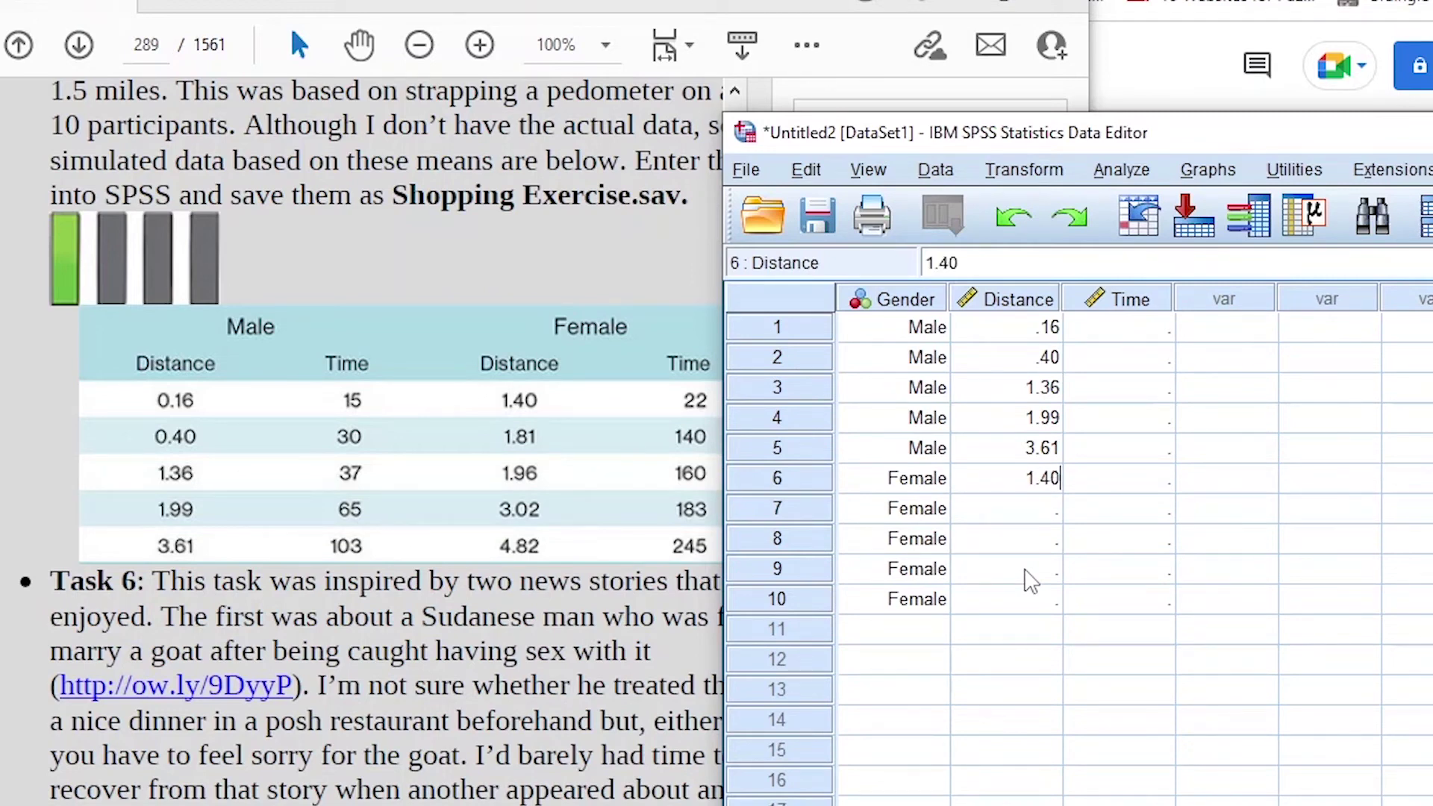
key(Return)
text(1.81)
key(Return)
text(1.96)
key(Return)
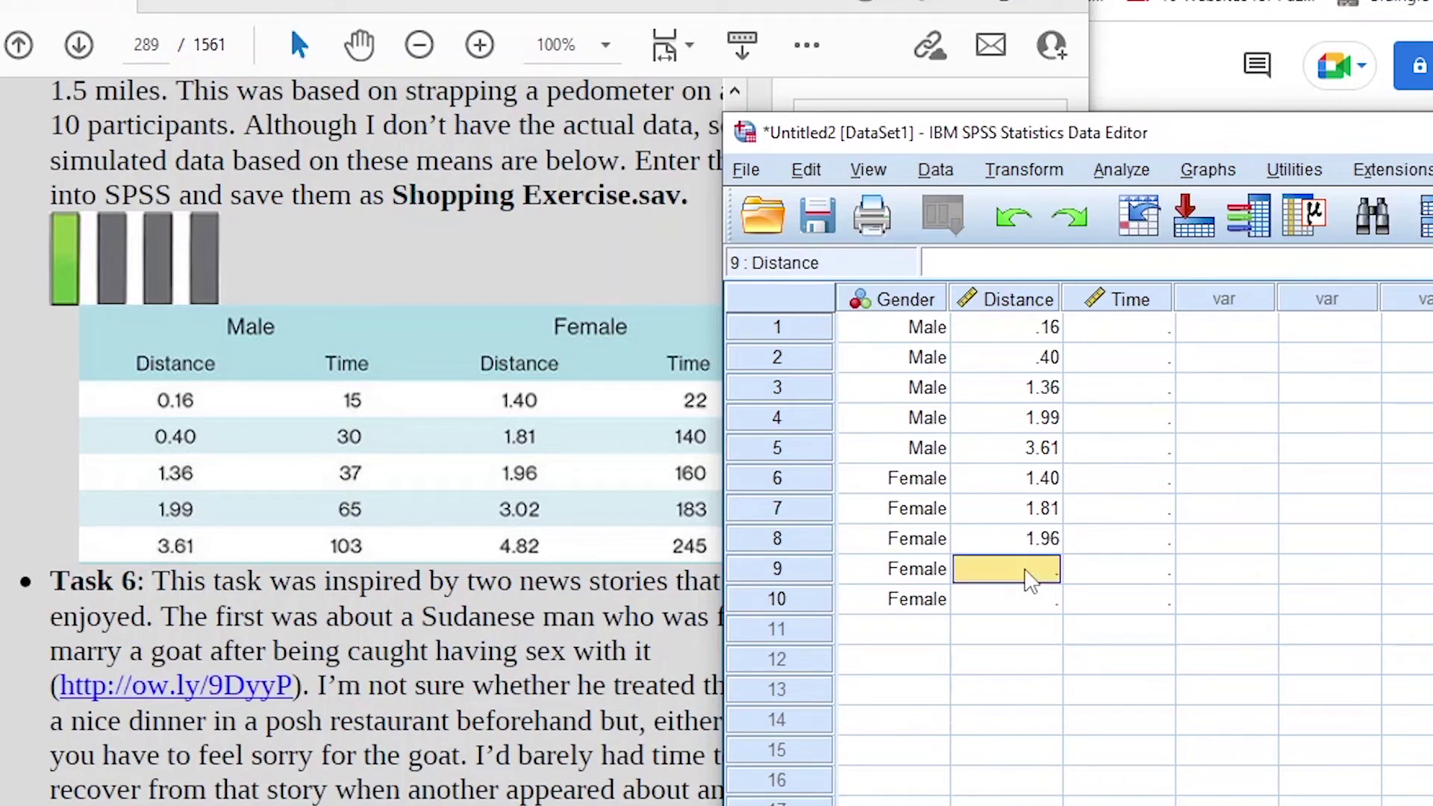
text(3.02)
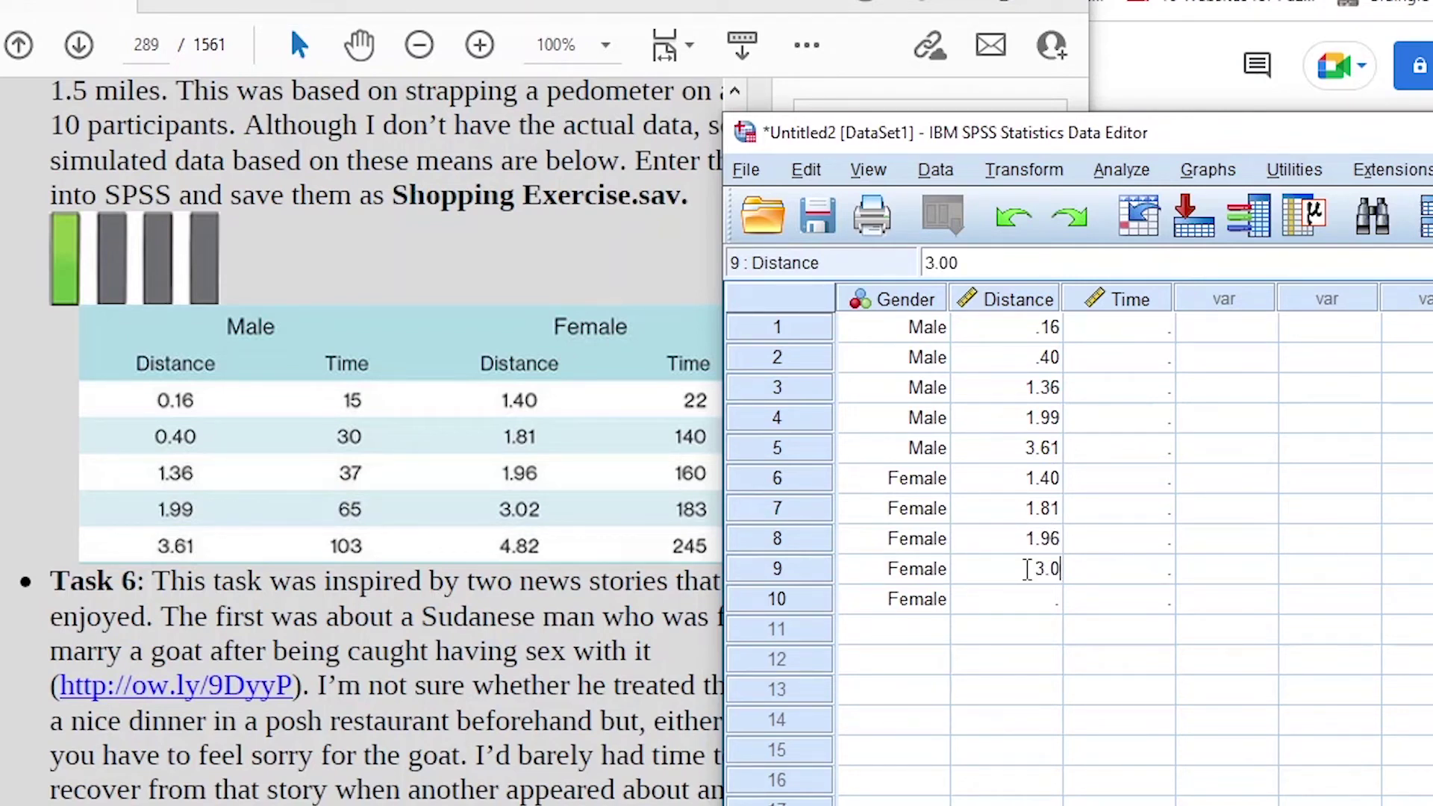
key(Return)
text(4.82)
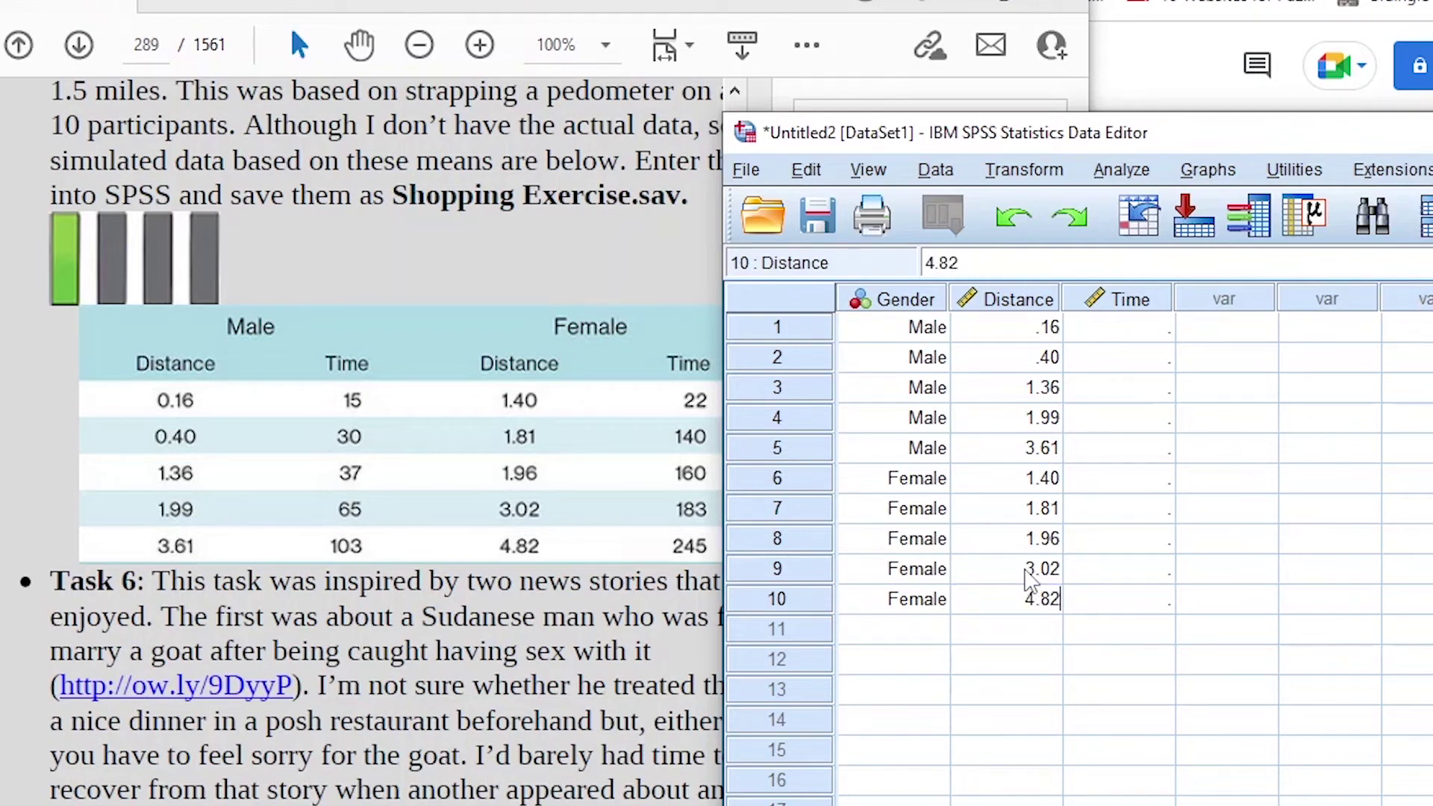
key(Return)
Step: Enter the male shoppers' times 15, 30, 37, 65 and 103 in rows 1–5
click(1109, 337)
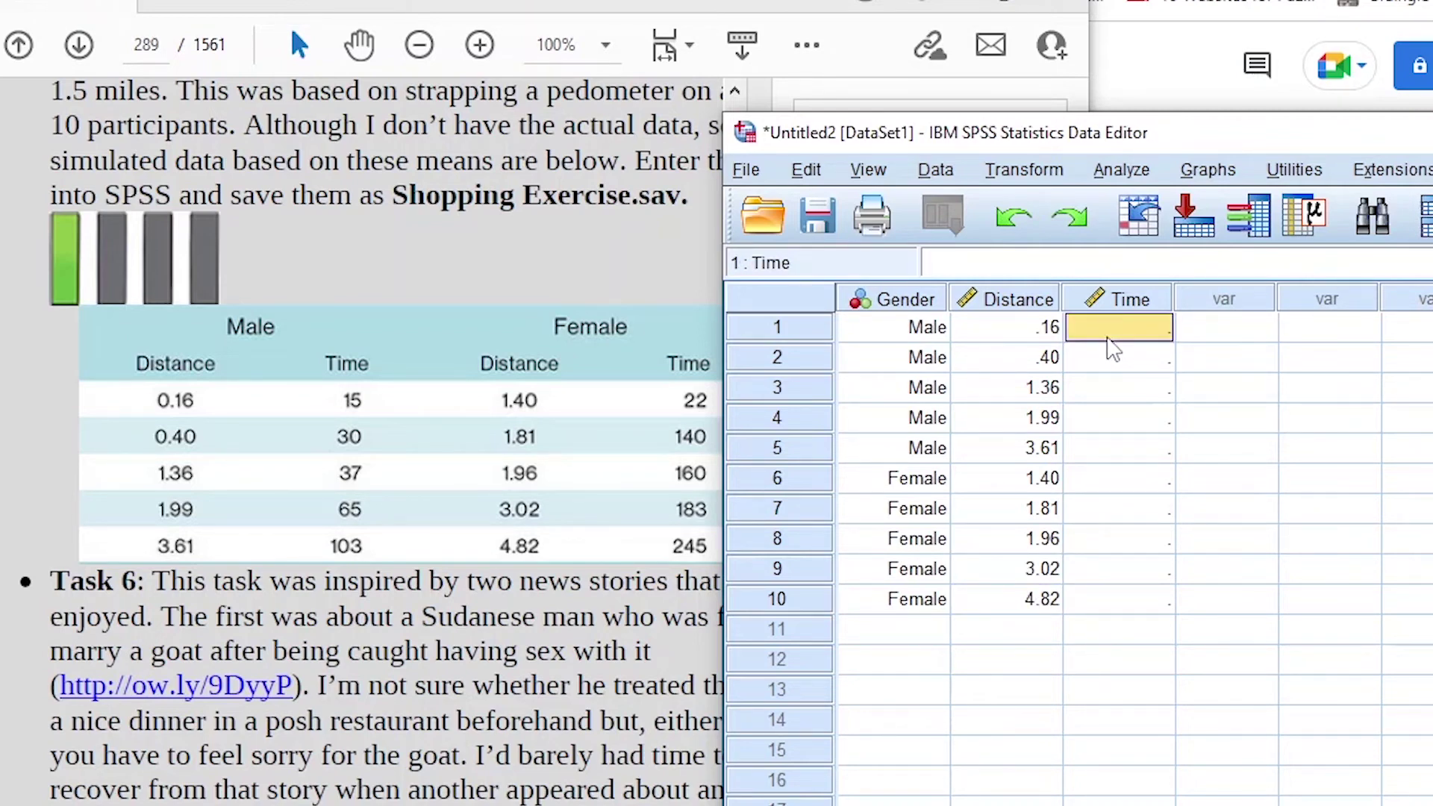
text(15)
key(Return)
text(30)
key(Return)
text(37)
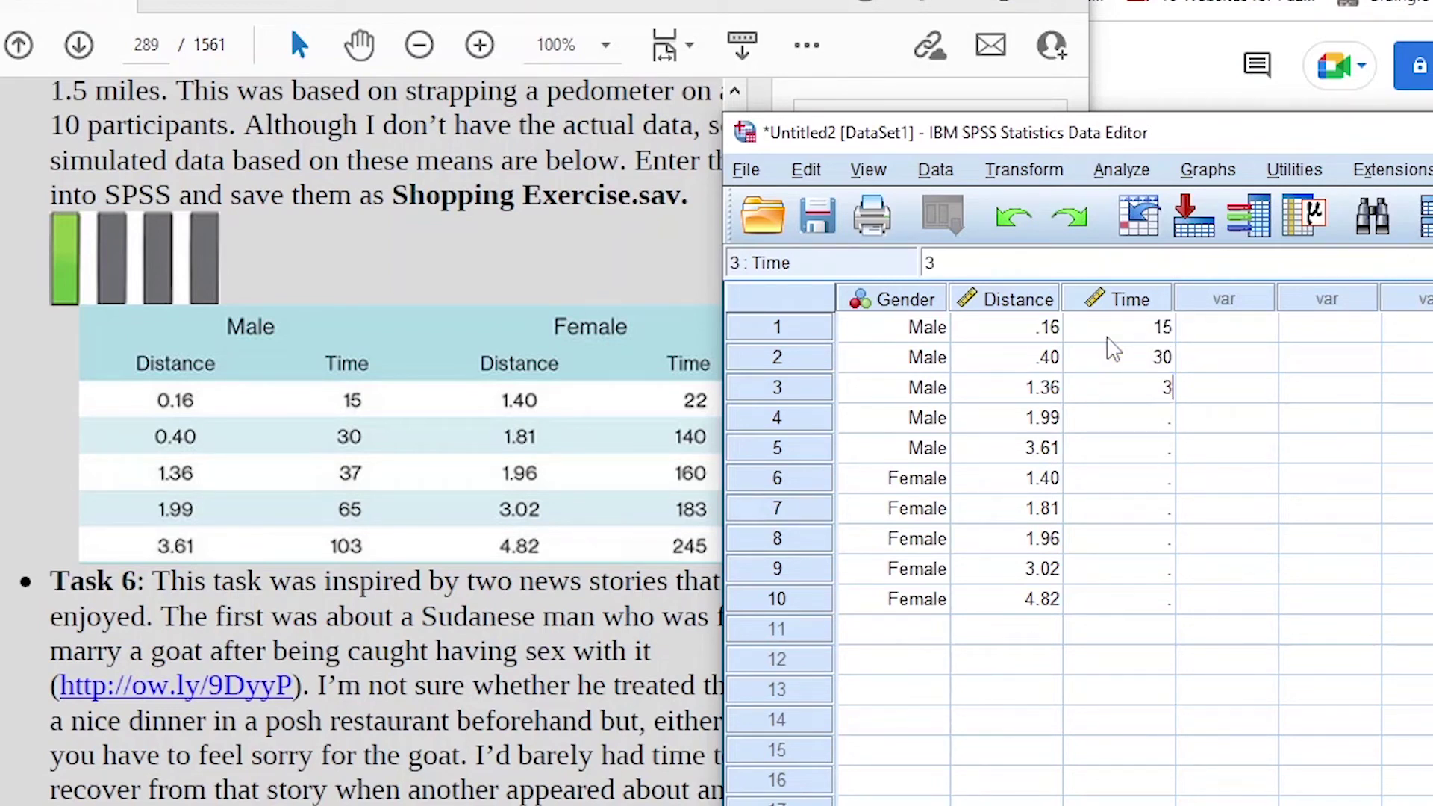
key(Return)
text(65)
key(Return)
text(103)
key(Return)
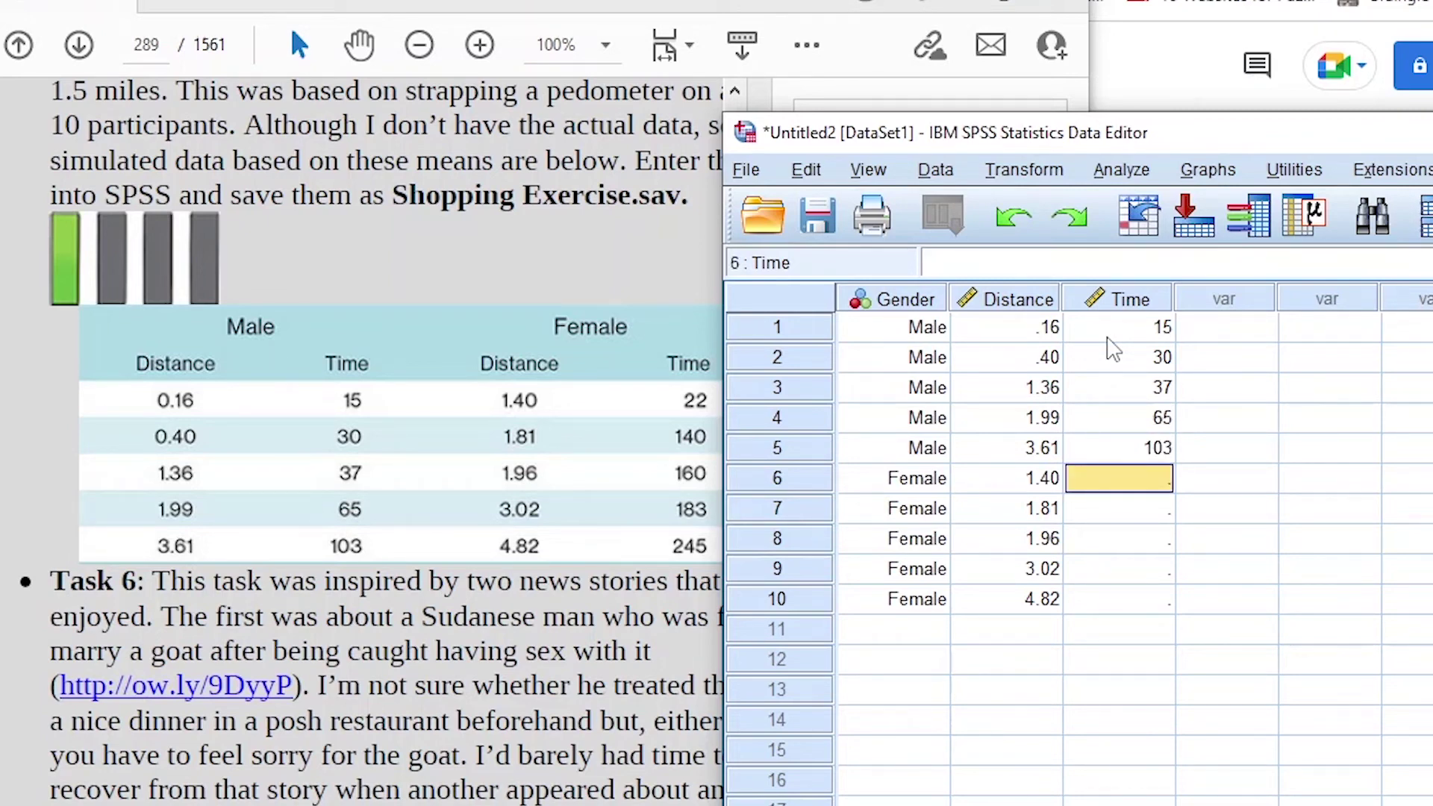
Step: Enter the female shoppers' times 22, 140, 160, 183 and 245 in rows 6–10
drag(932, 138, 952, 83)
text(22)
key(Return)
text(140)
key(Return)
text(160)
key(Return)
text(183)
key(Return)
text(254)
key(BackSpace)
key(BackSpace)
key(BackSpace)
text(245)
key(Return)
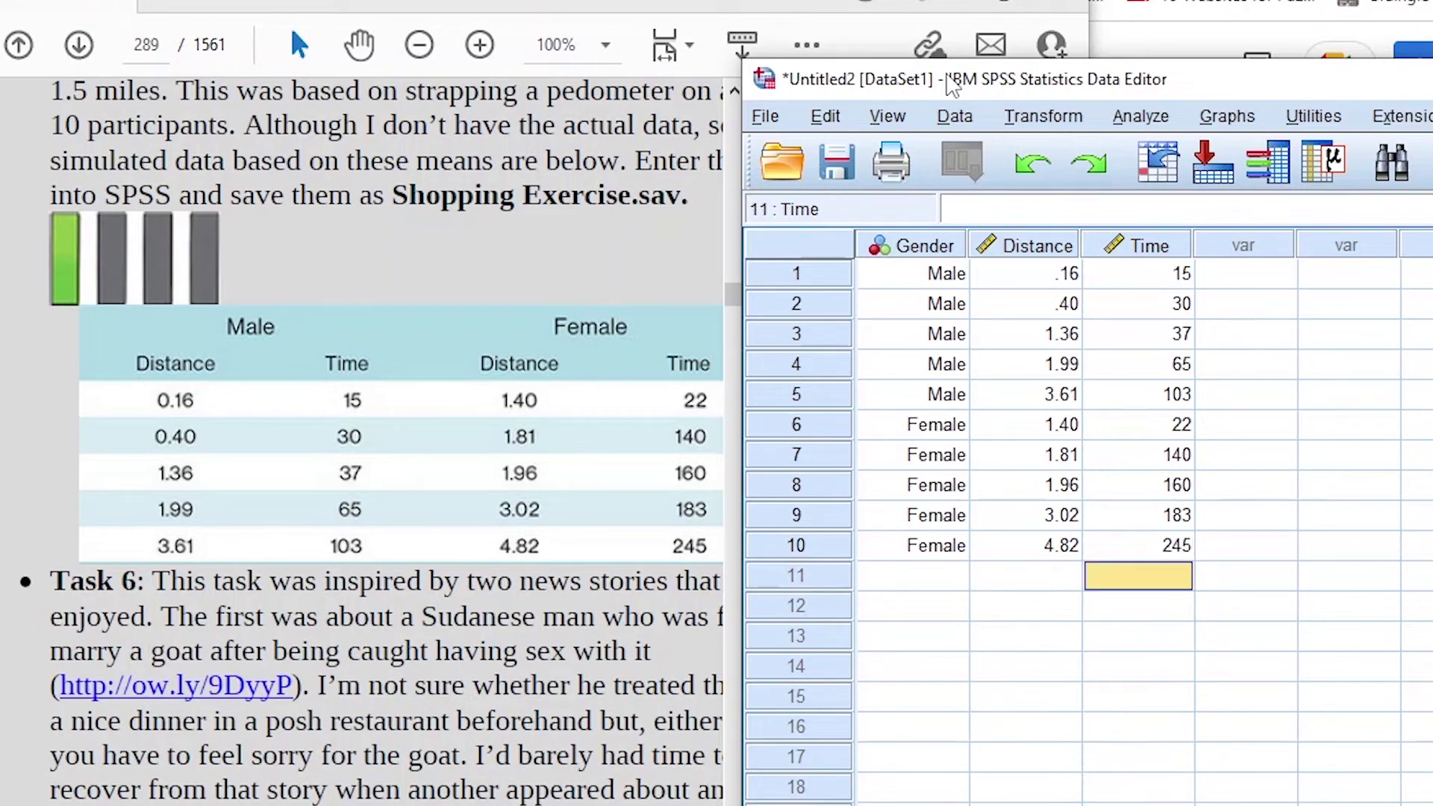
drag(1231, 88, 415, 84)
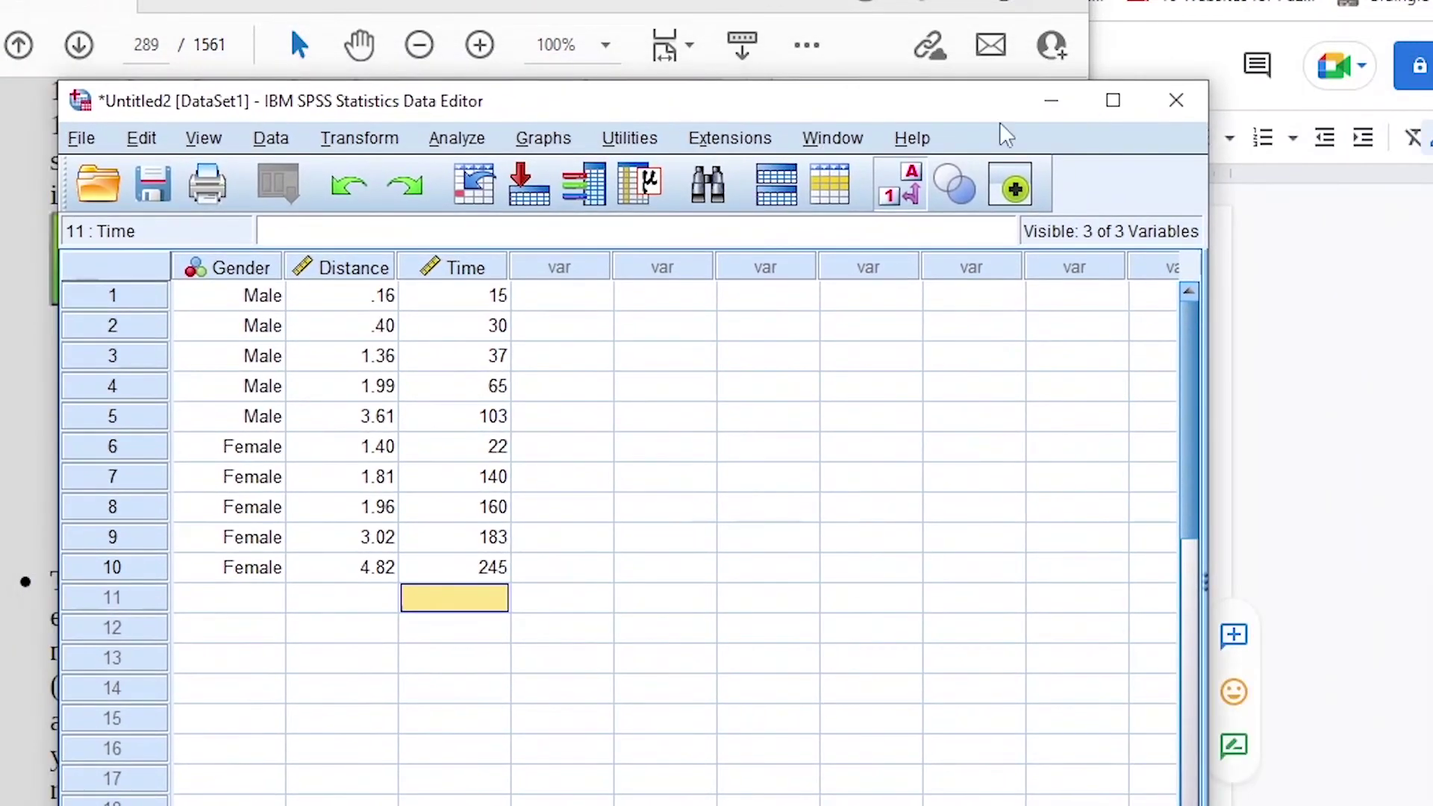
Step: Maximize the Data Editor and turn Value Labels off so Gender shows 1 and 2
click(982, 74)
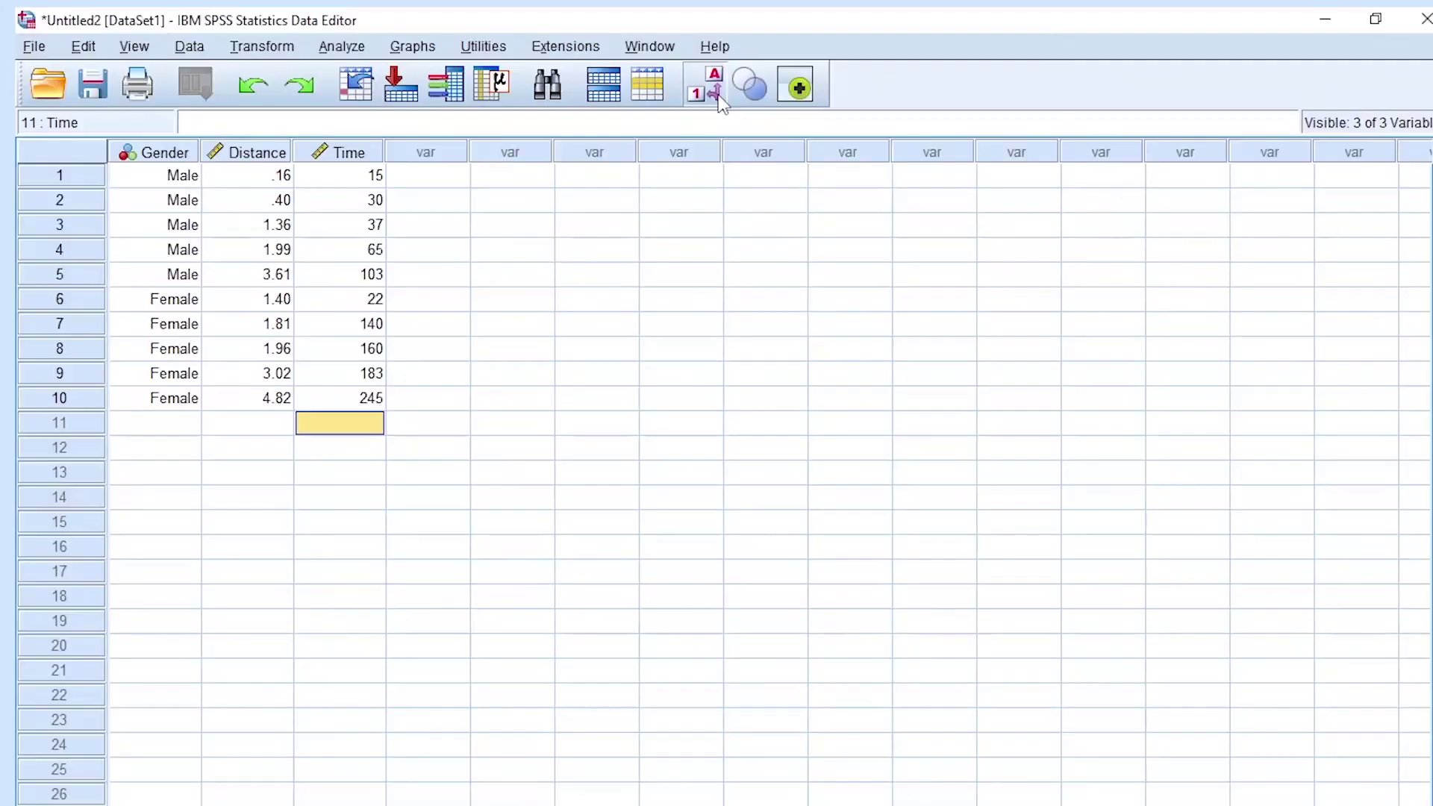
click(719, 98)
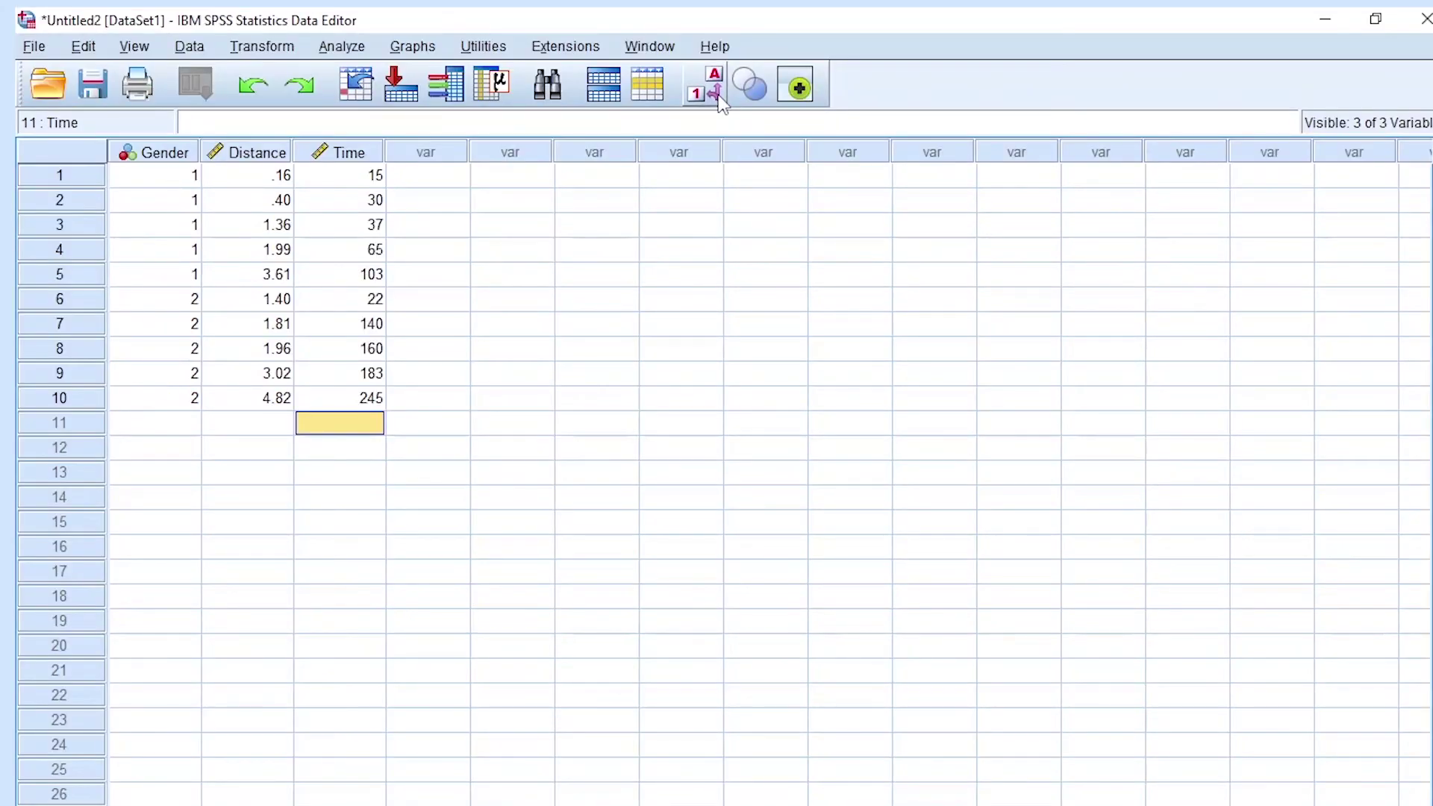
click(714, 69)
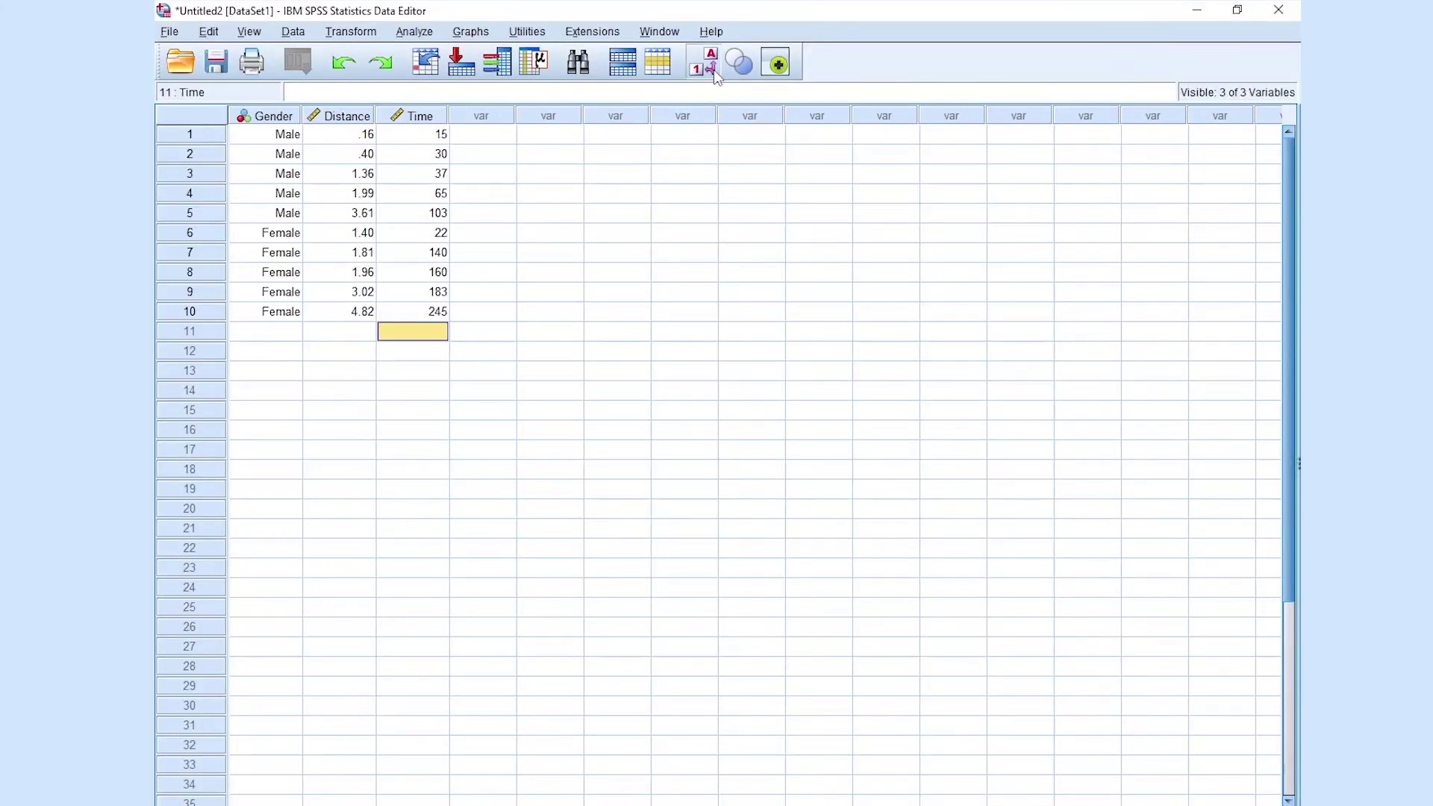
click(714, 69)
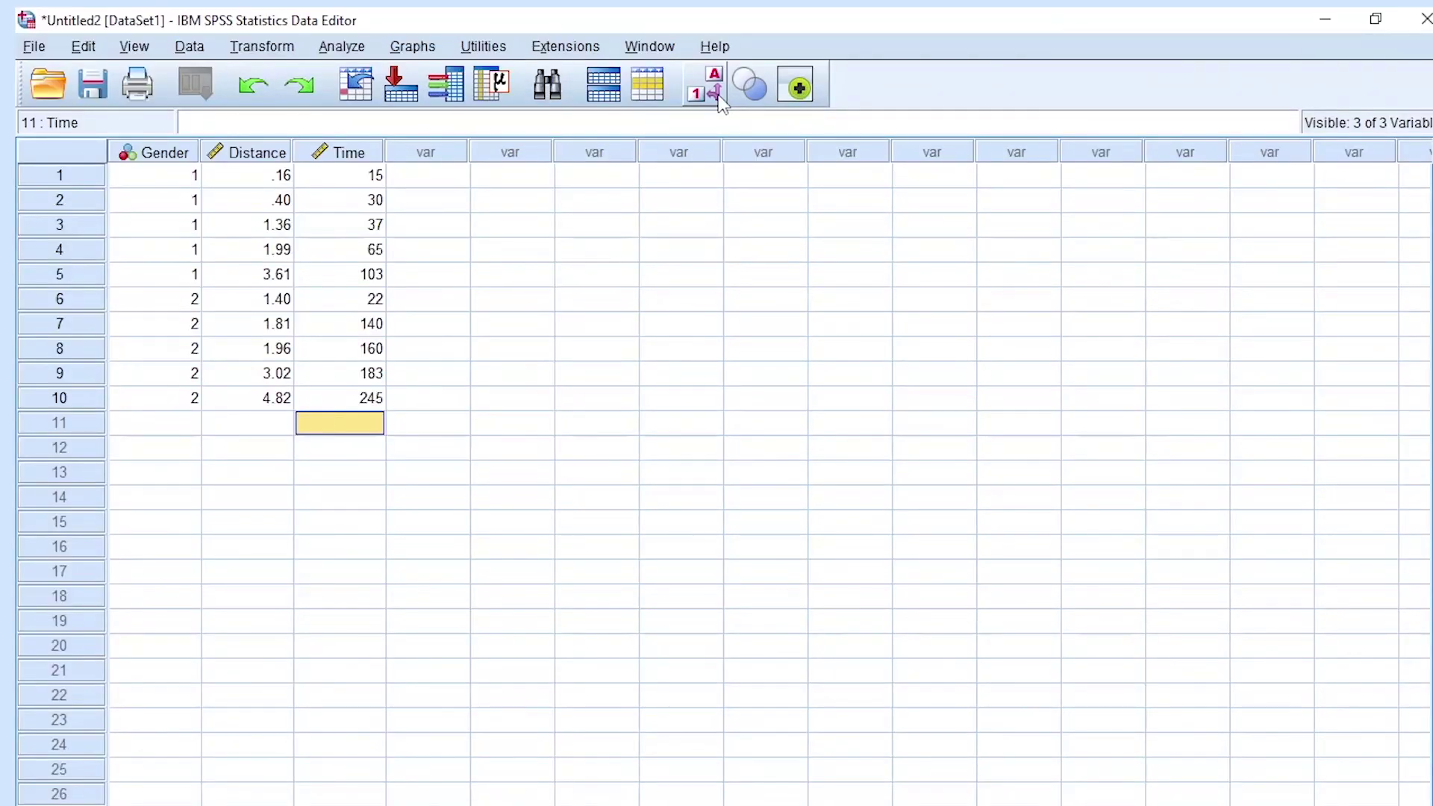
click(718, 96)
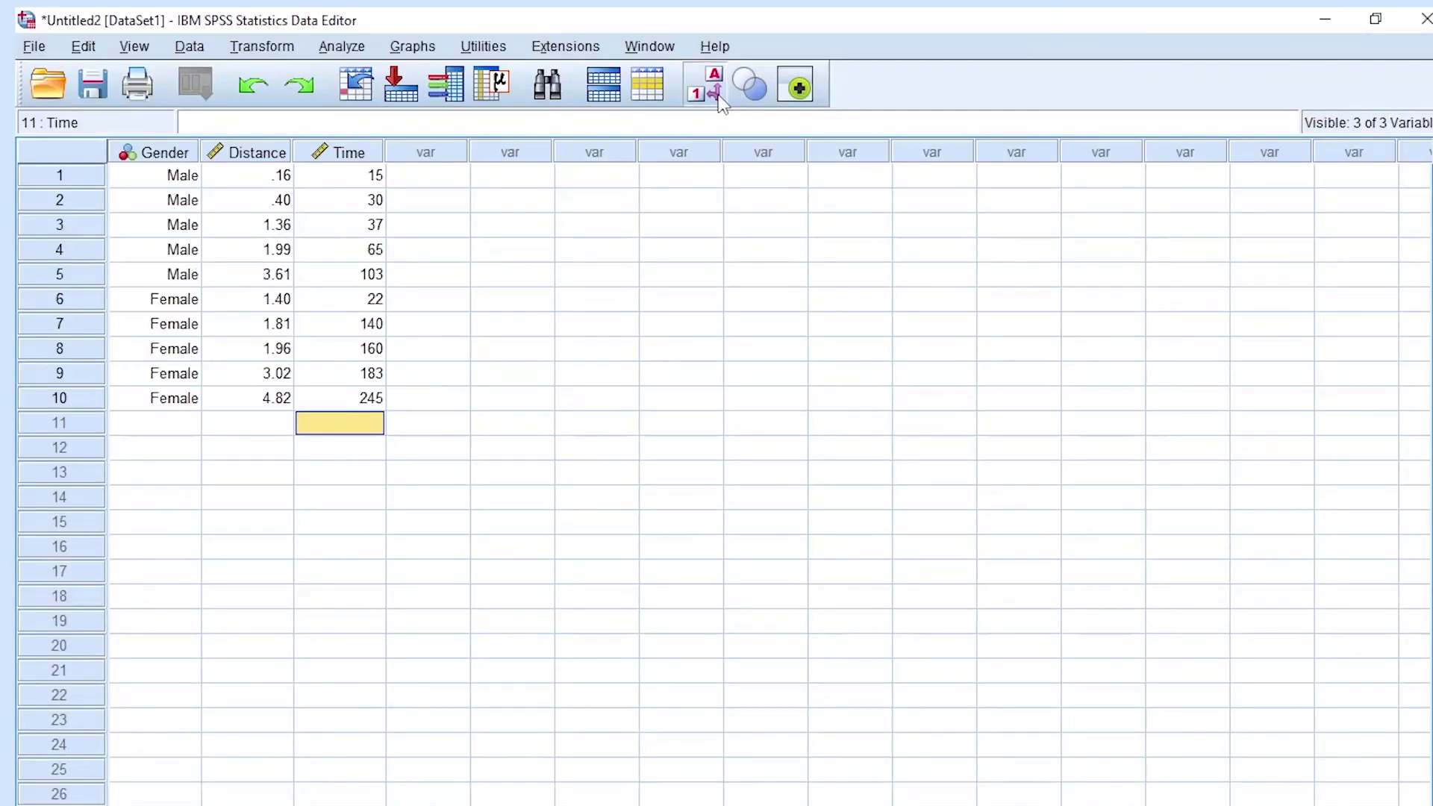
mouse_move(163, 158)
click(706, 87)
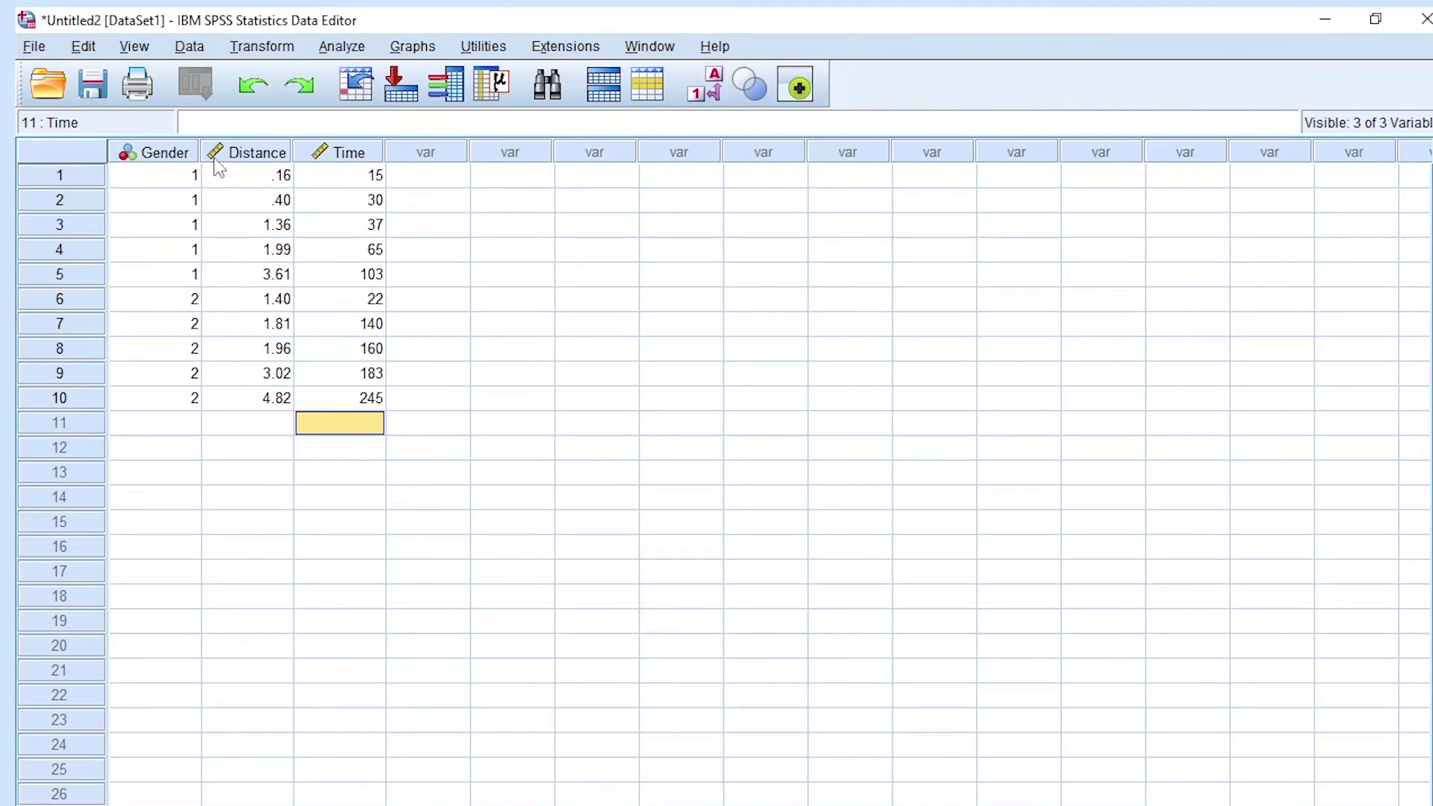
click(159, 154)
click(222, 154)
click(327, 158)
click(167, 155)
click(280, 154)
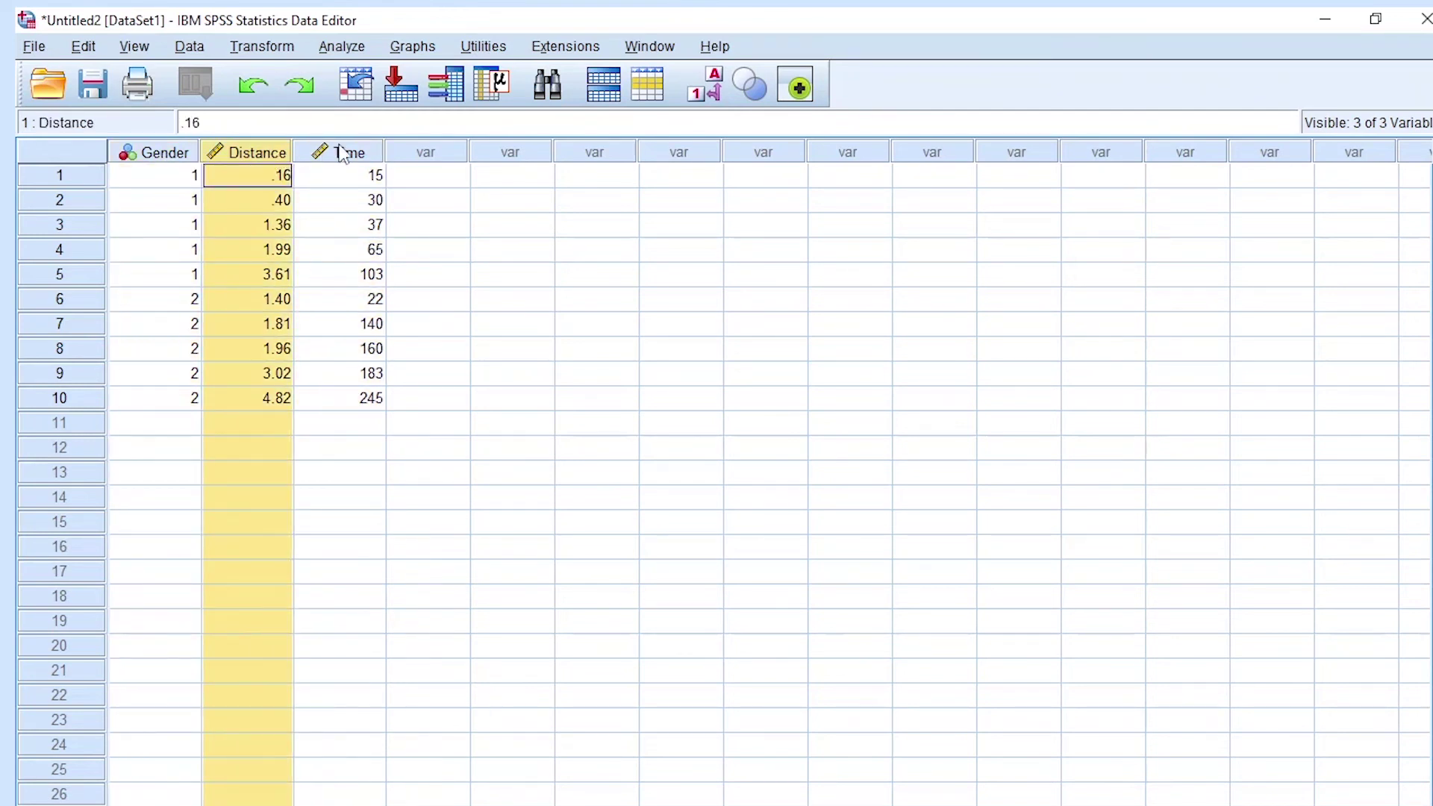
click(340, 151)
click(91, 182)
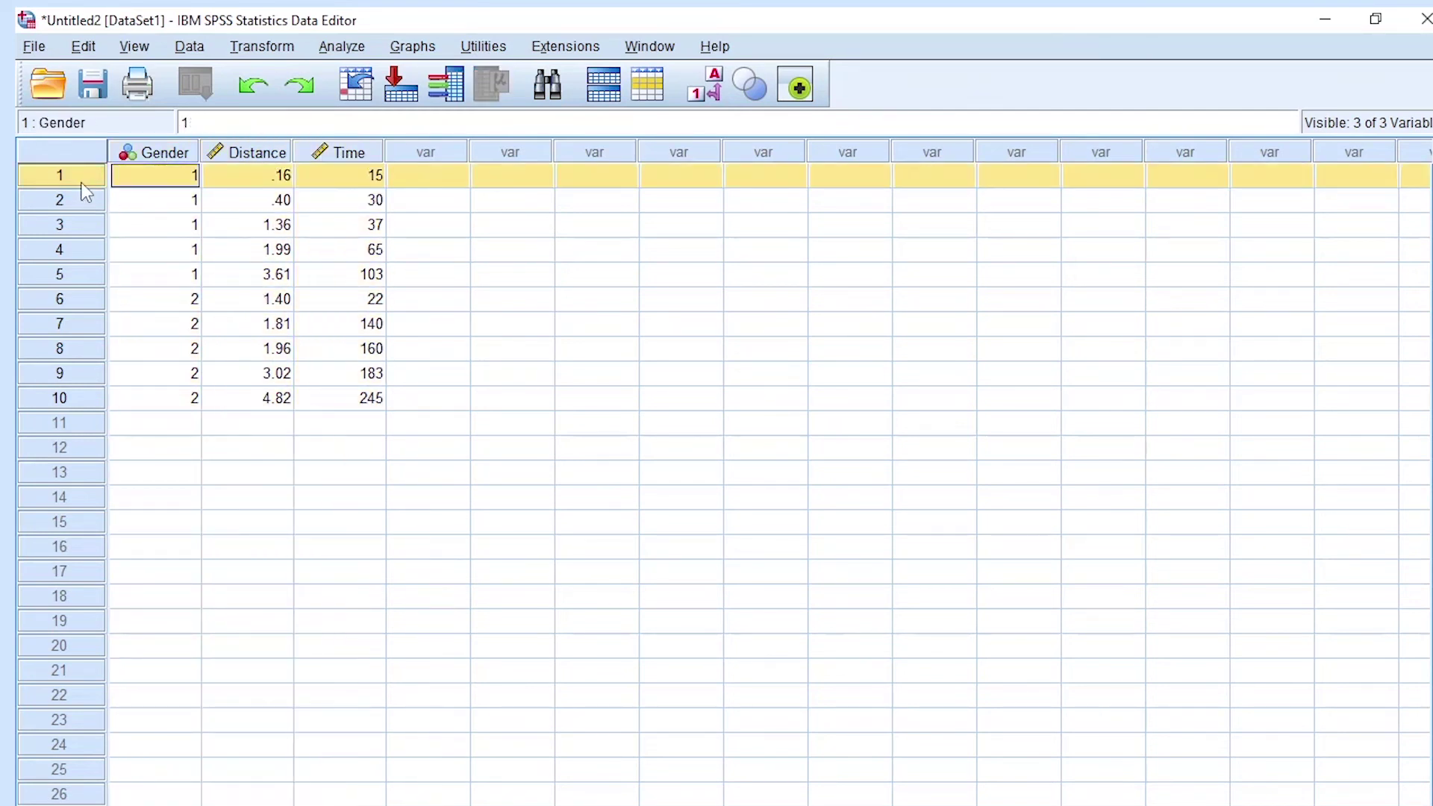
click(78, 204)
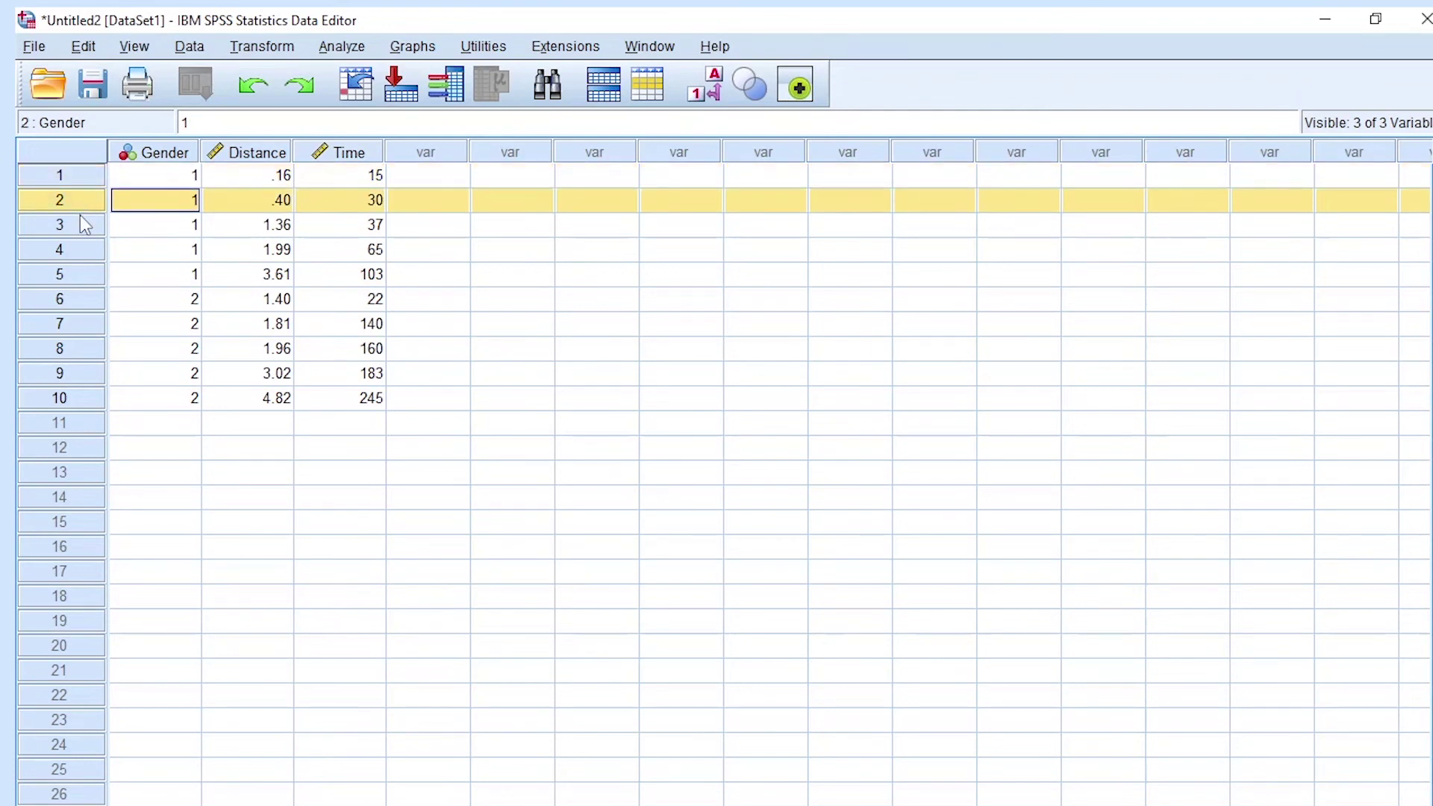
click(79, 221)
click(78, 252)
click(79, 279)
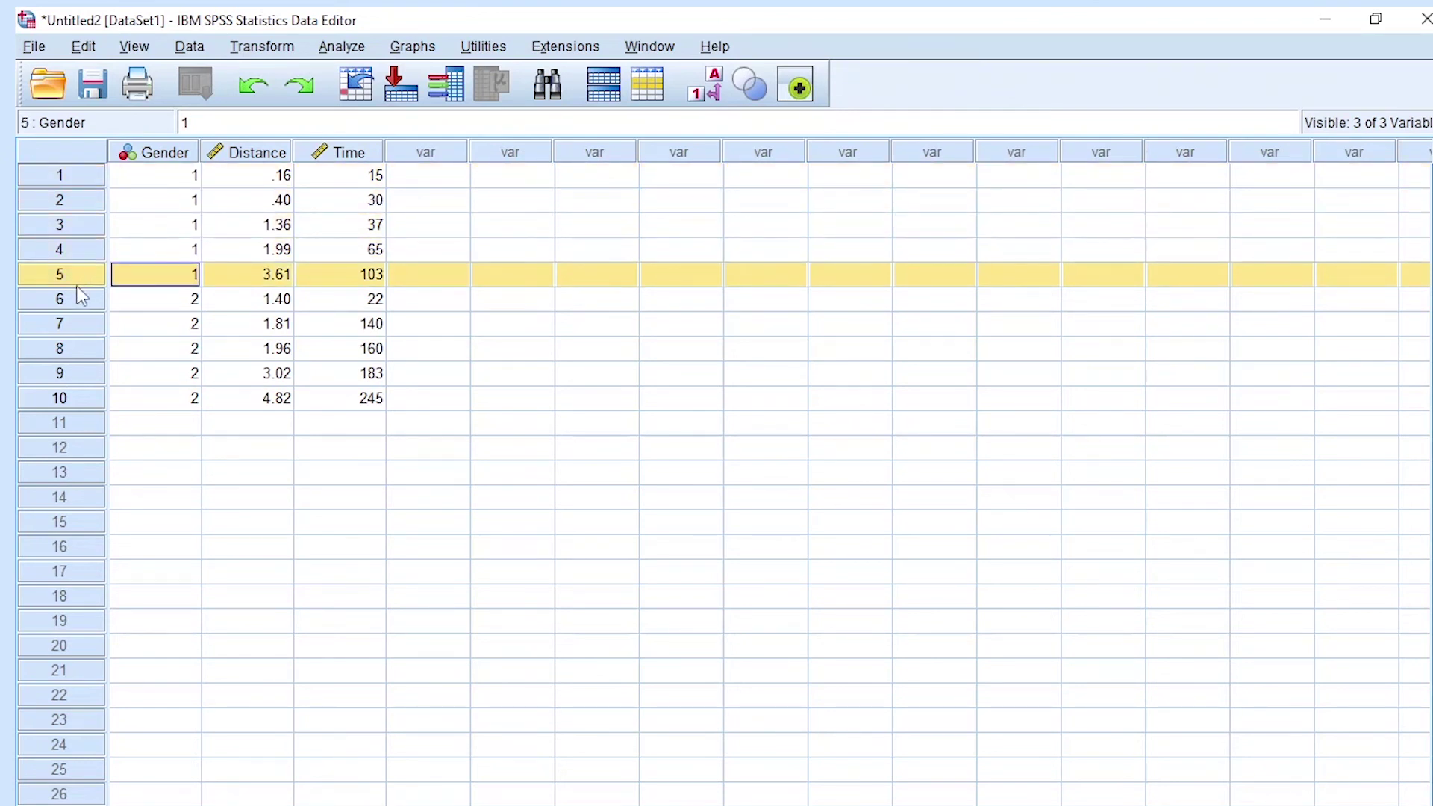
click(78, 303)
click(79, 328)
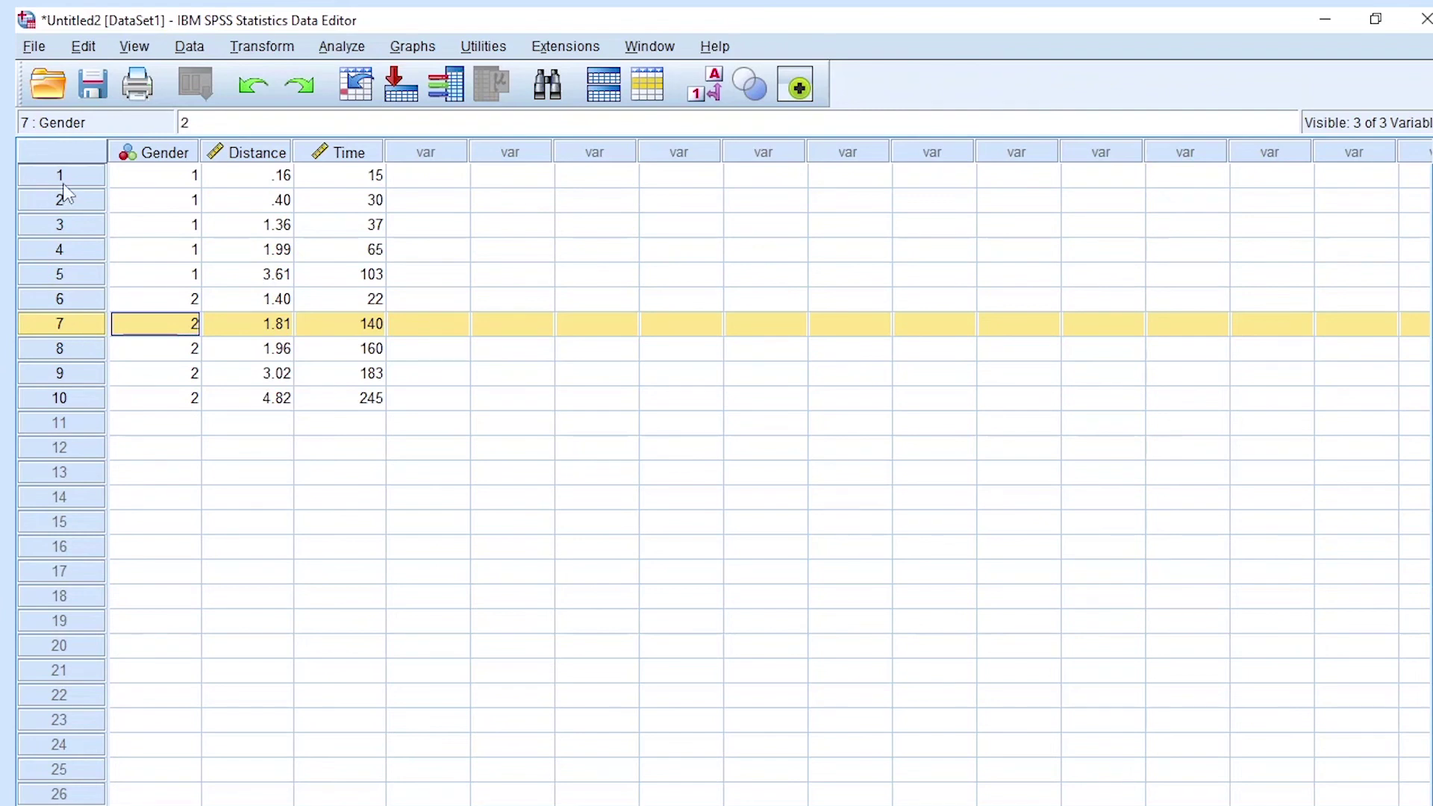
click(80, 357)
click(79, 373)
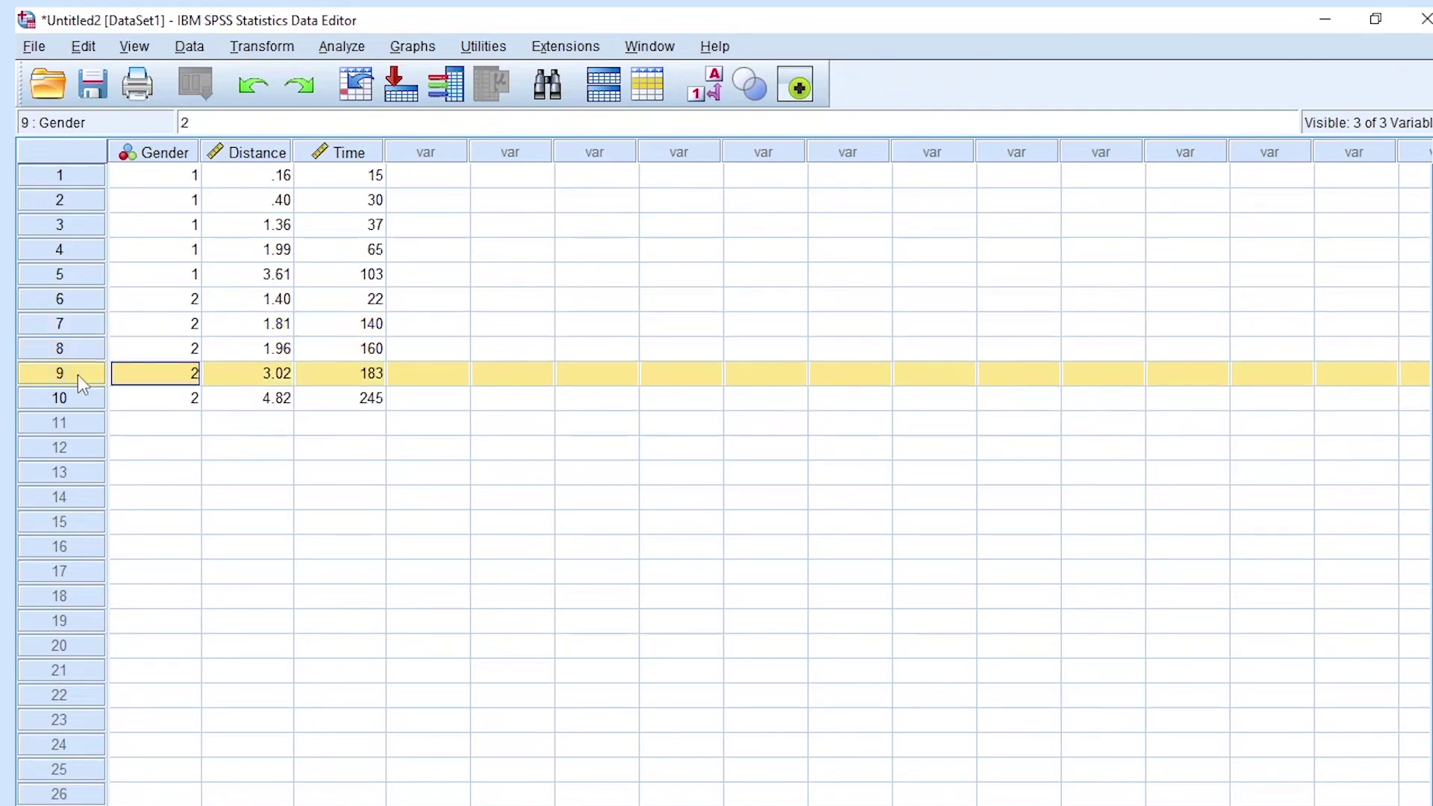
click(73, 397)
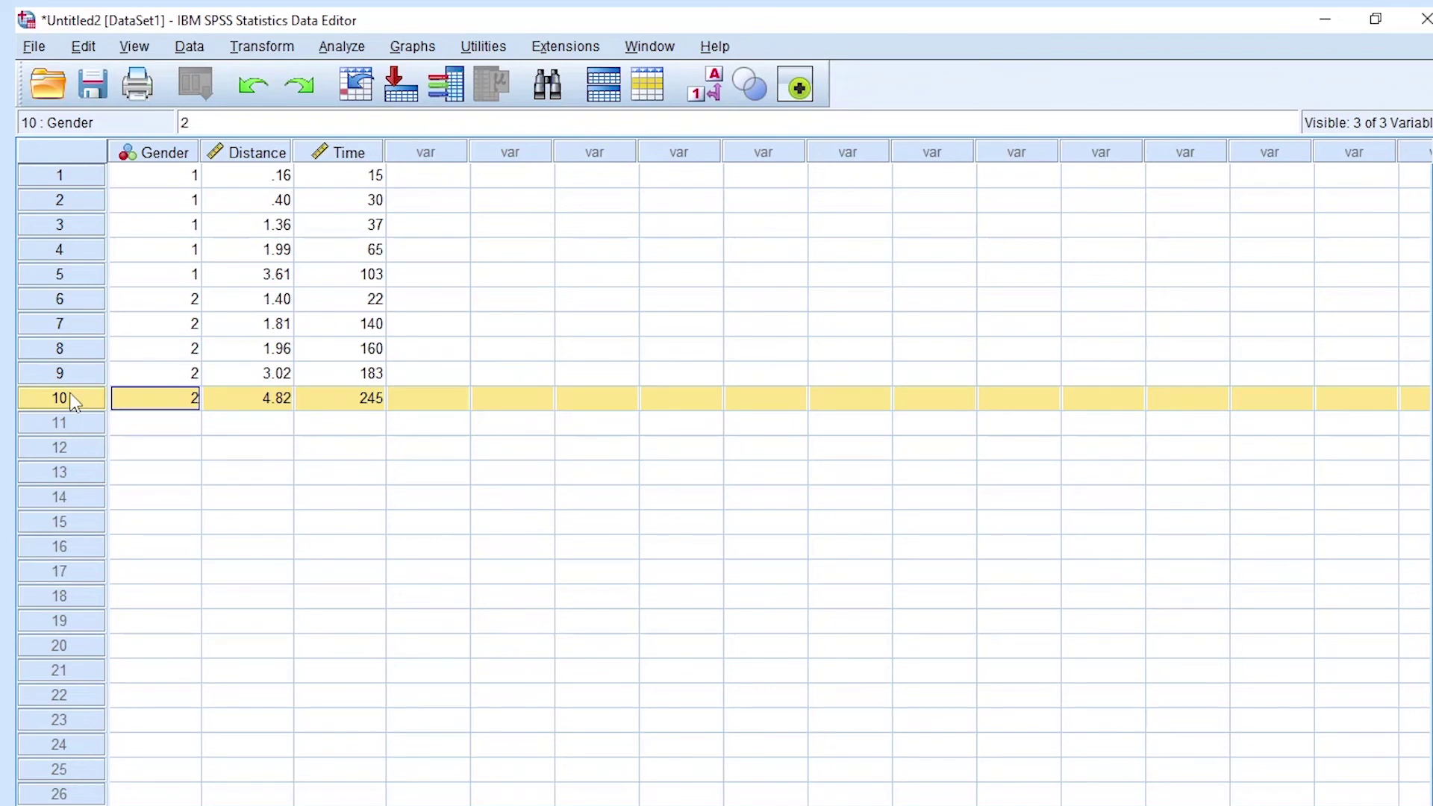
click(83, 176)
click(81, 200)
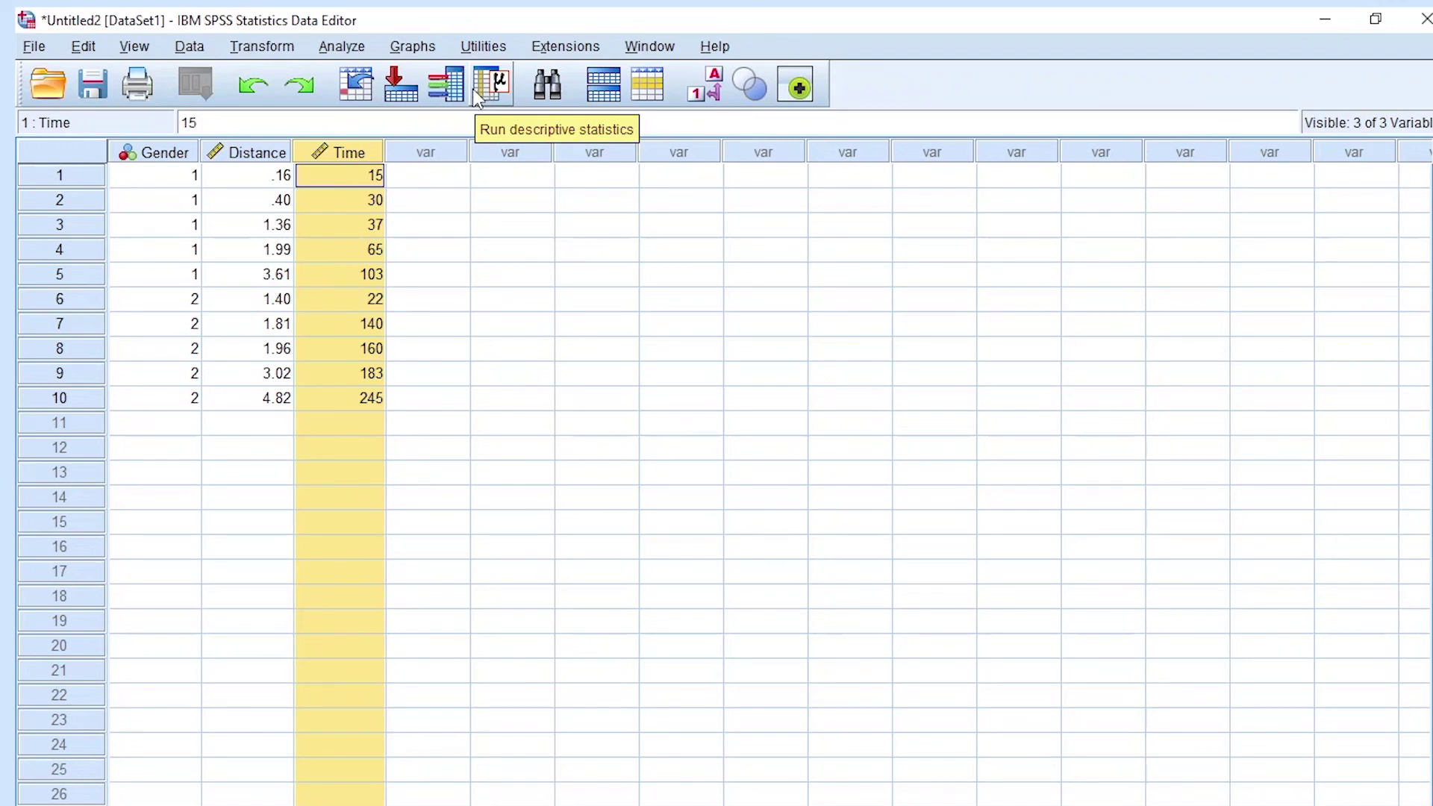
Step: Run Descriptive Statistics on Time: mean 100.00, median 84.00, SD 79.251, range 230
mouse_move(341, 158)
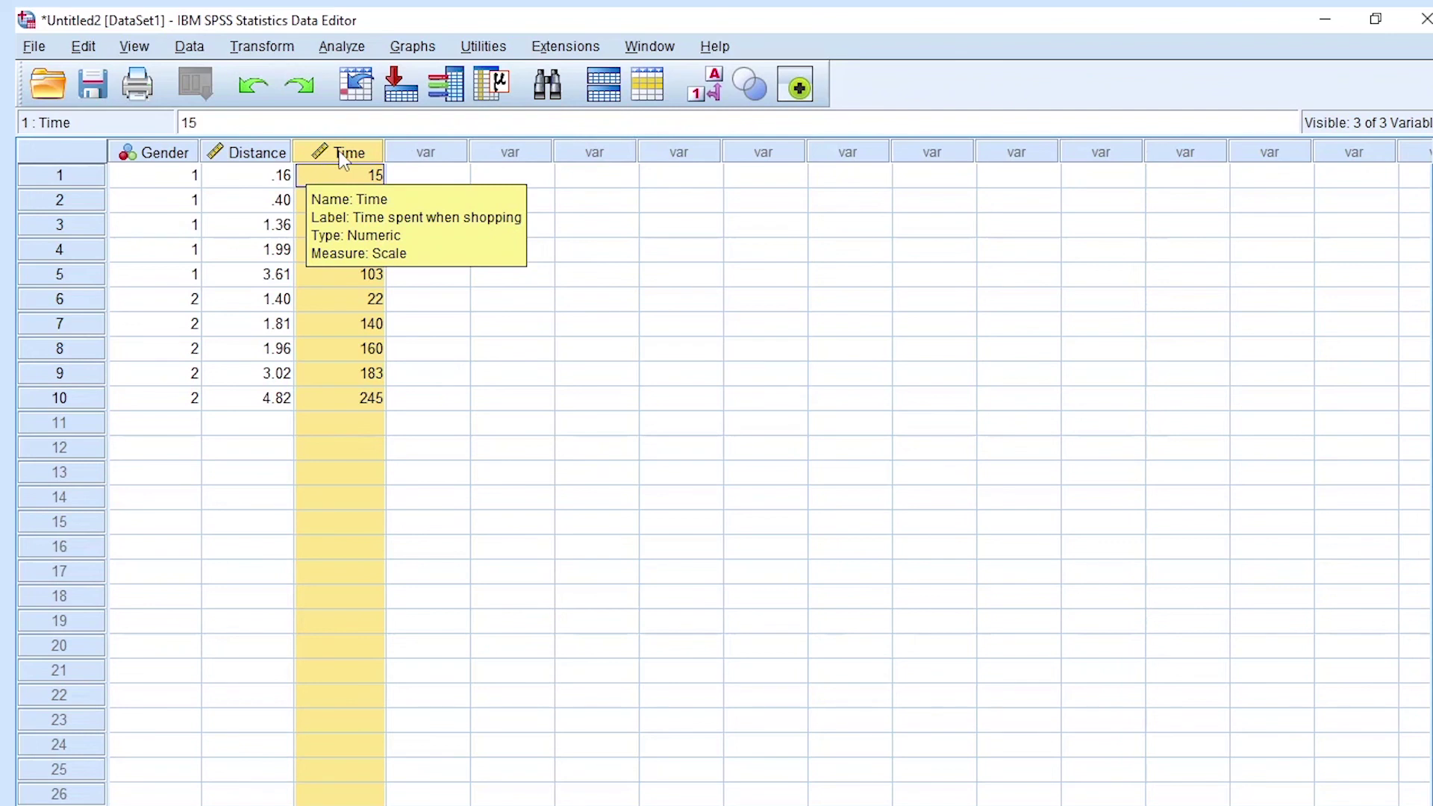
right_click(342, 159)
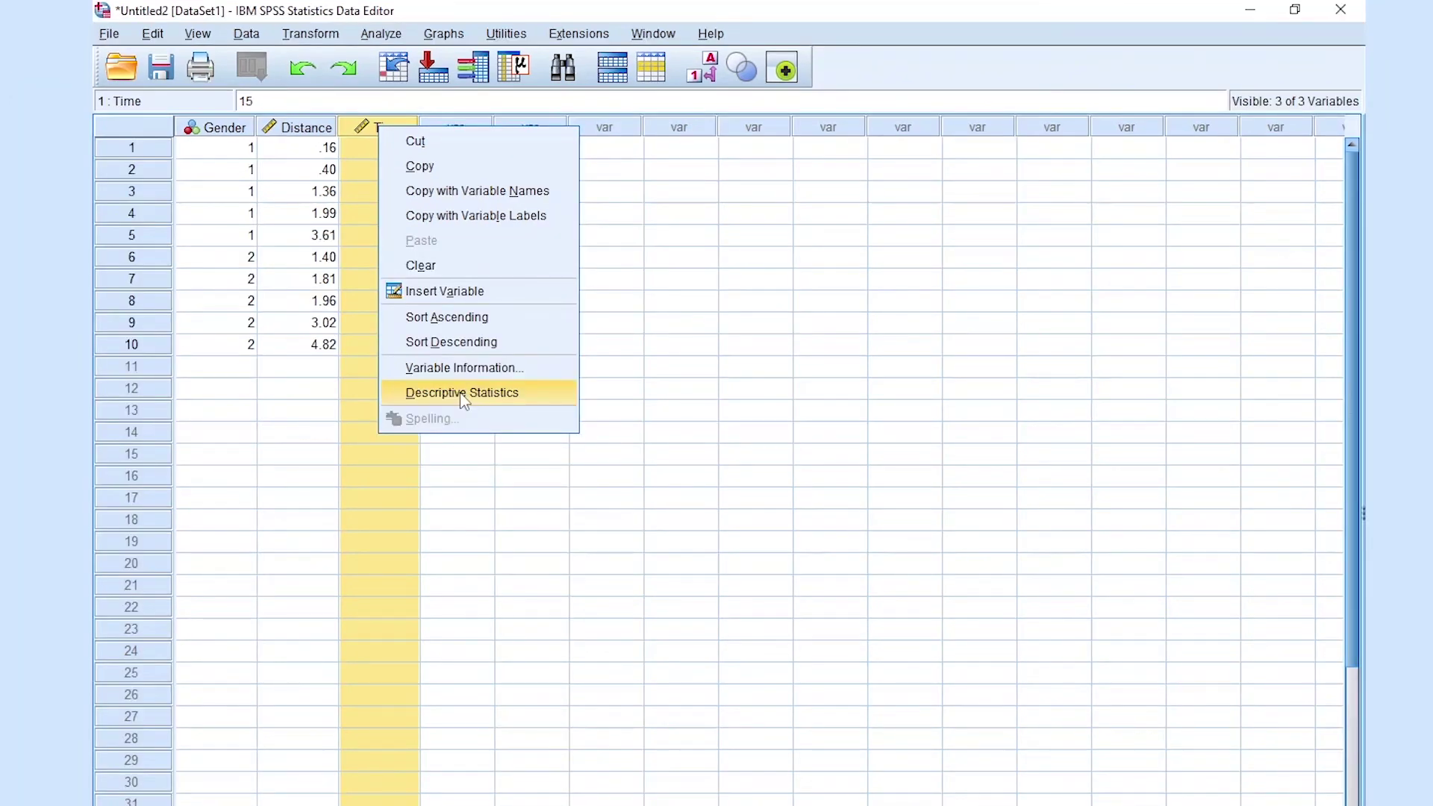
click(435, 454)
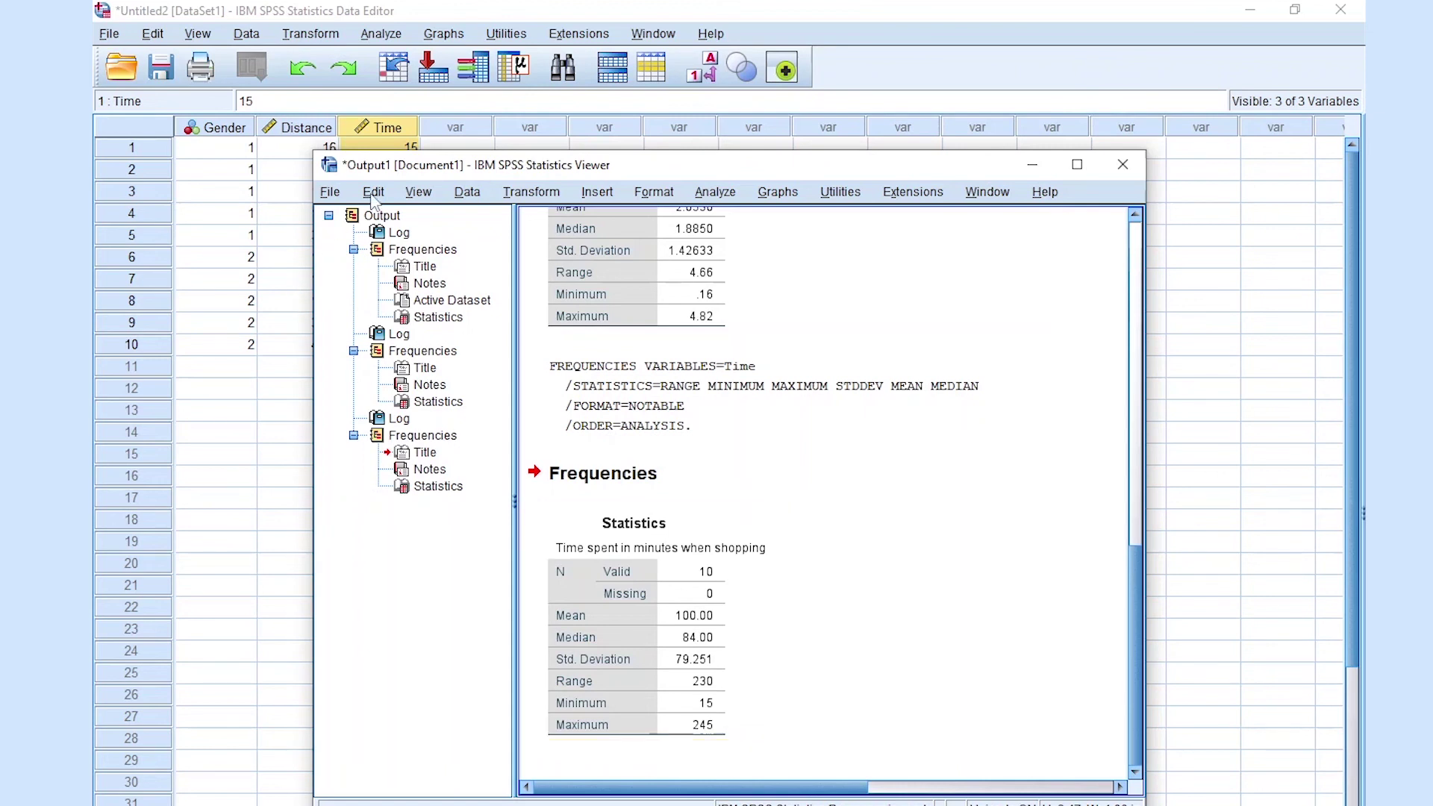
Step: Run descriptive statistics on Distance: mean 2.0530, median 1.8850, SD 1.42633, range 4.66
click(301, 132)
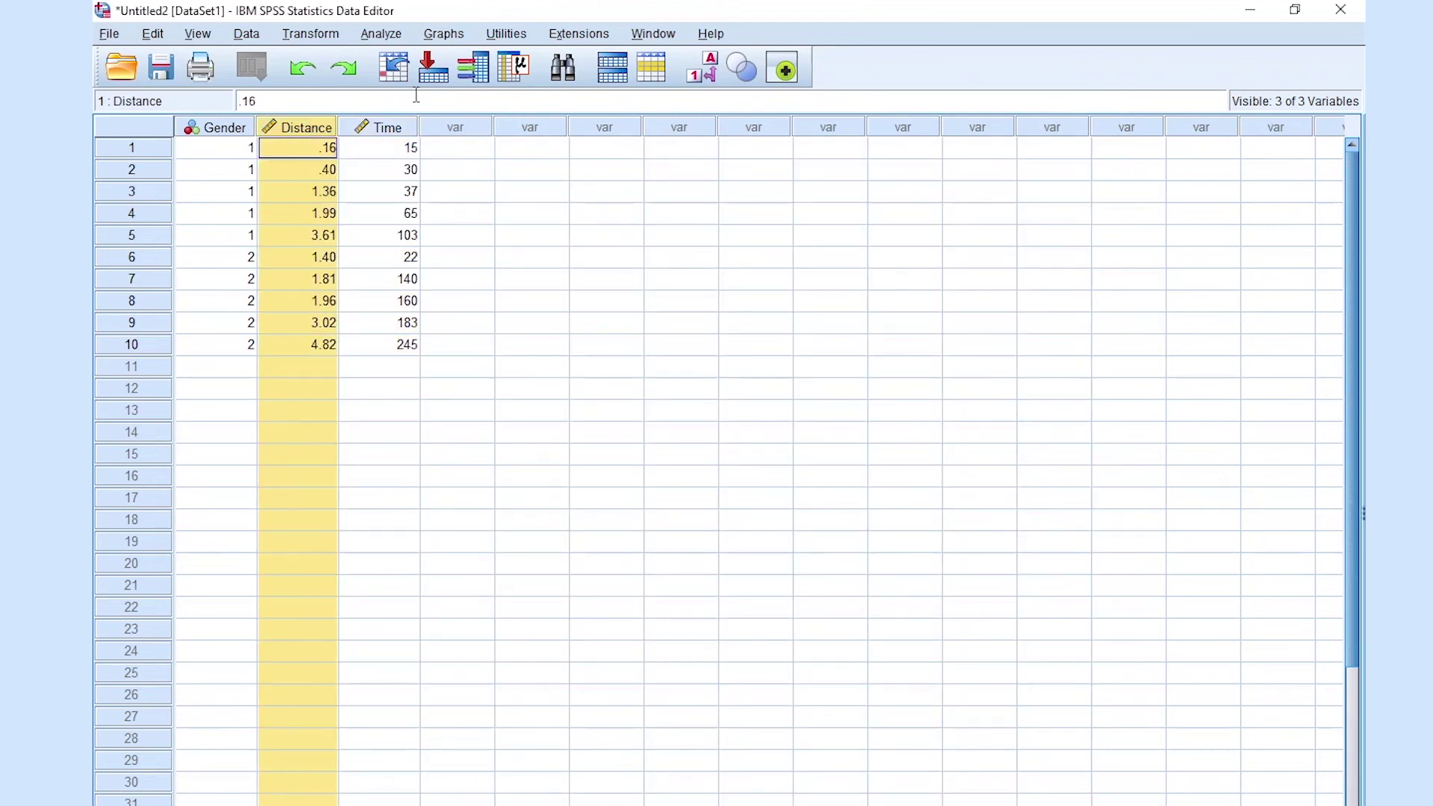
click(511, 81)
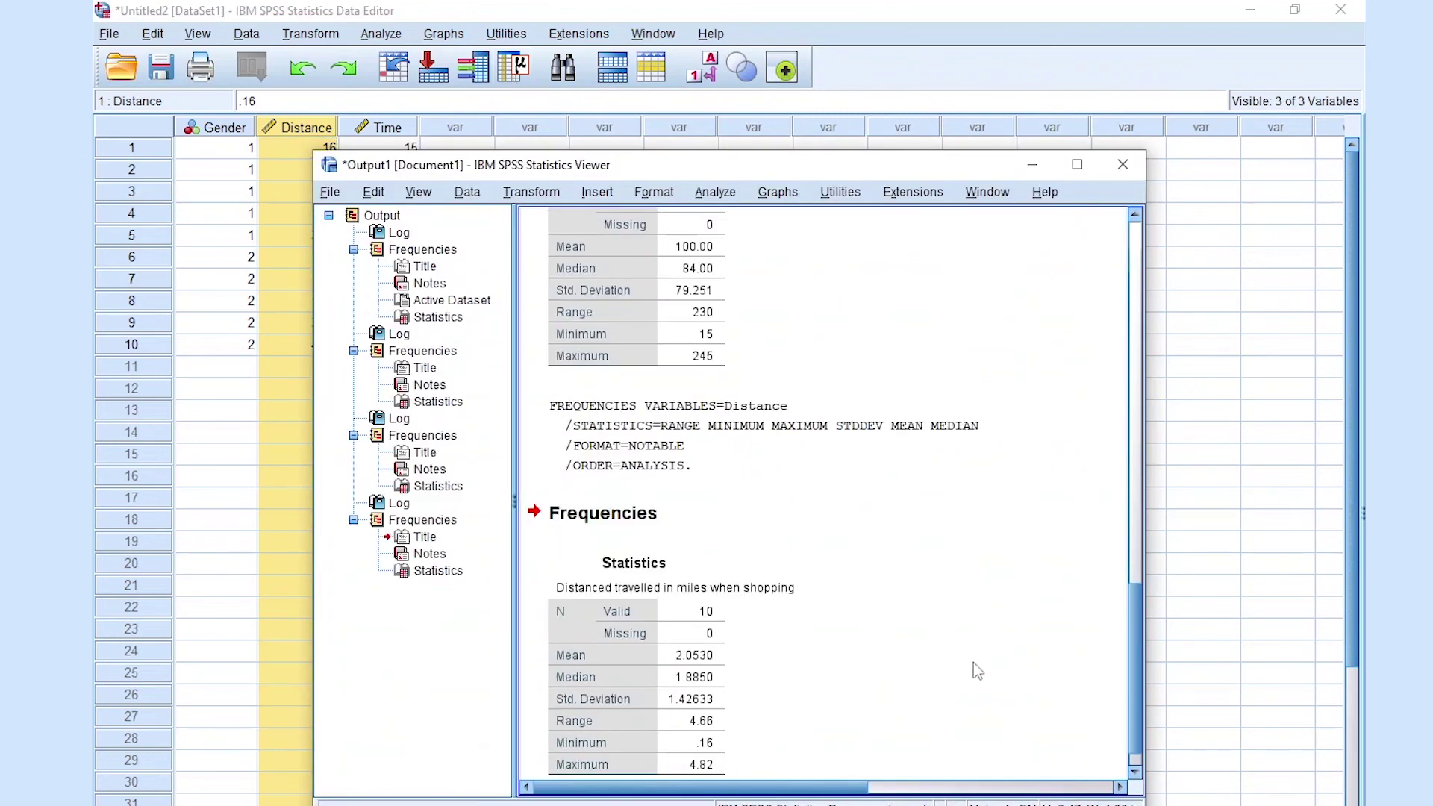
click(802, 624)
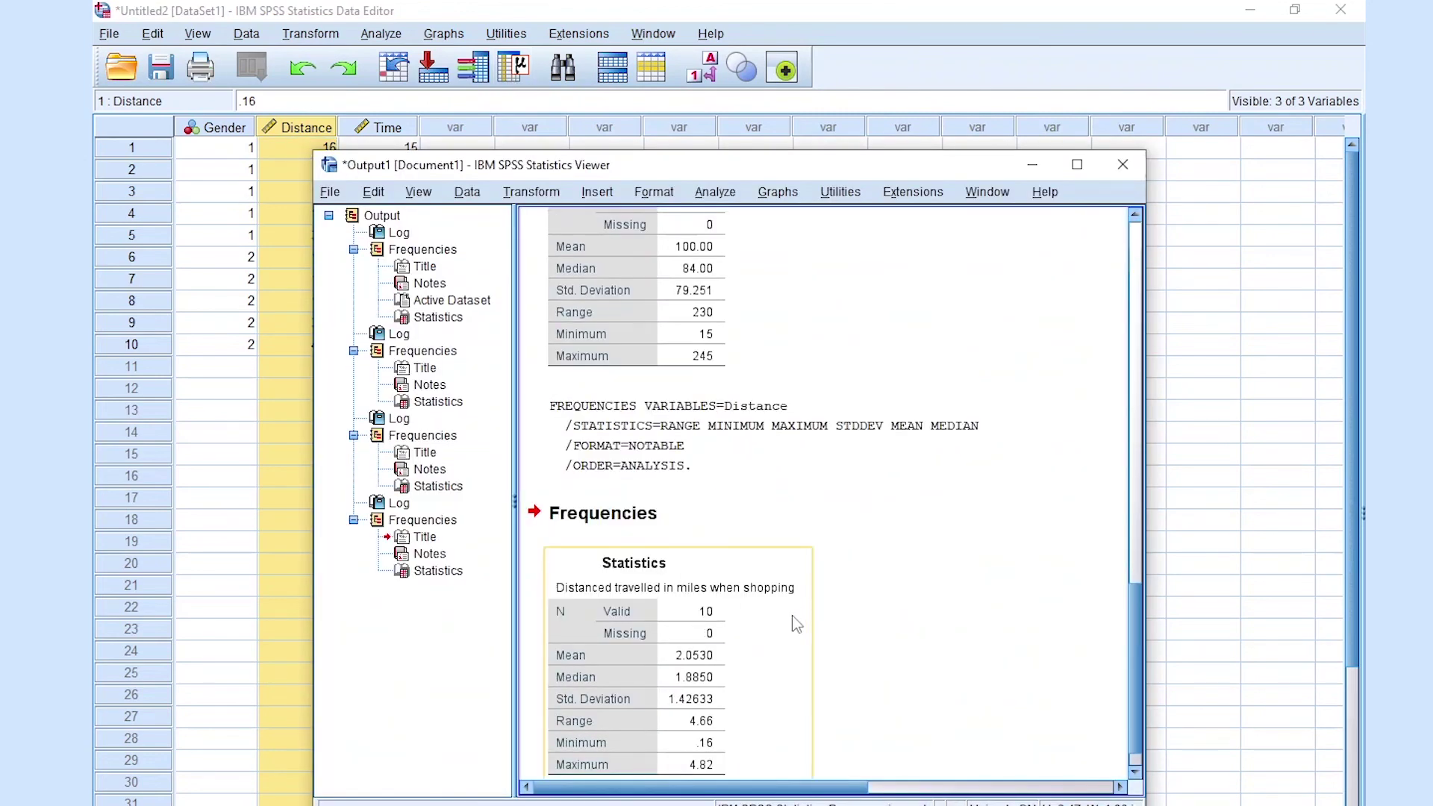
scroll(798, 625, down, 1)
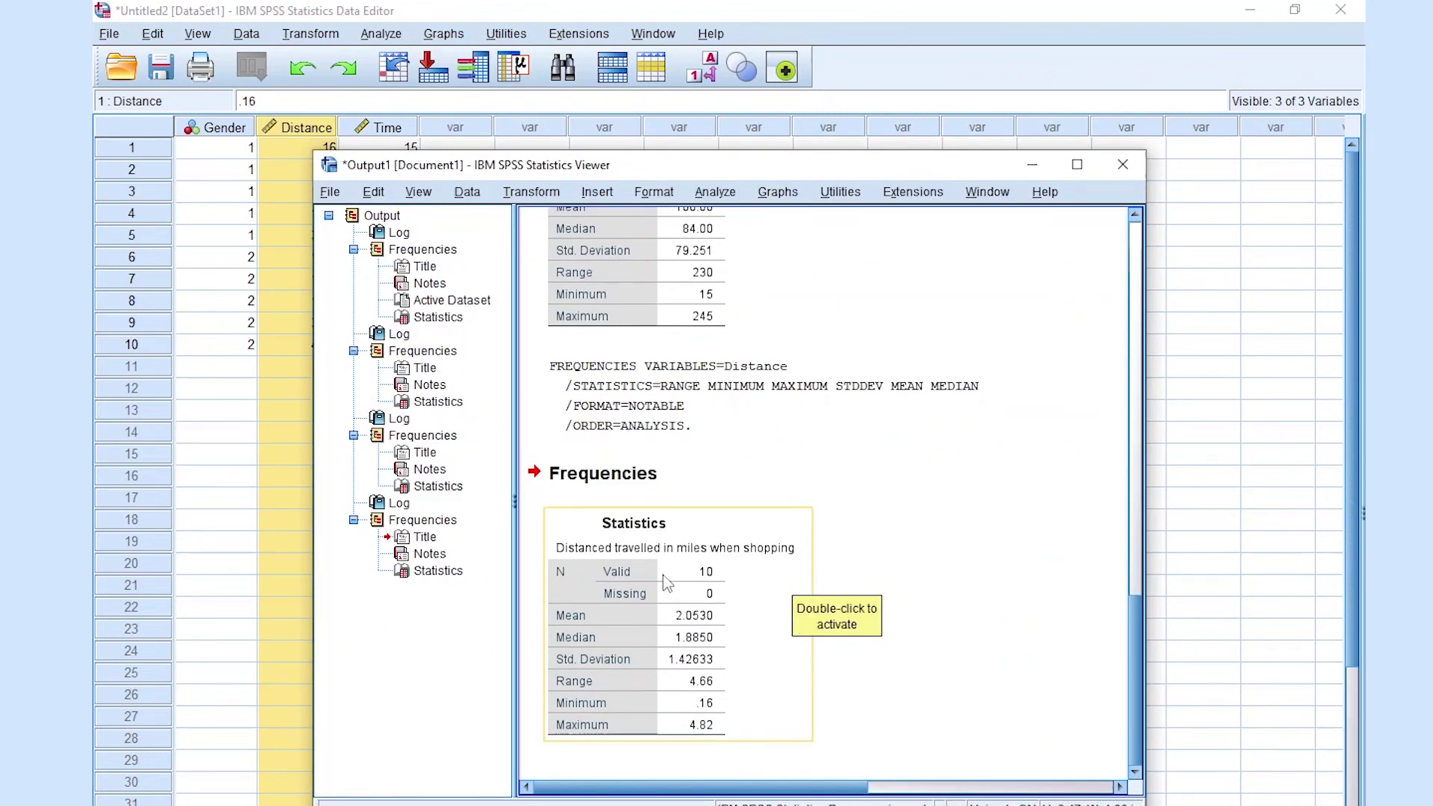
click(713, 588)
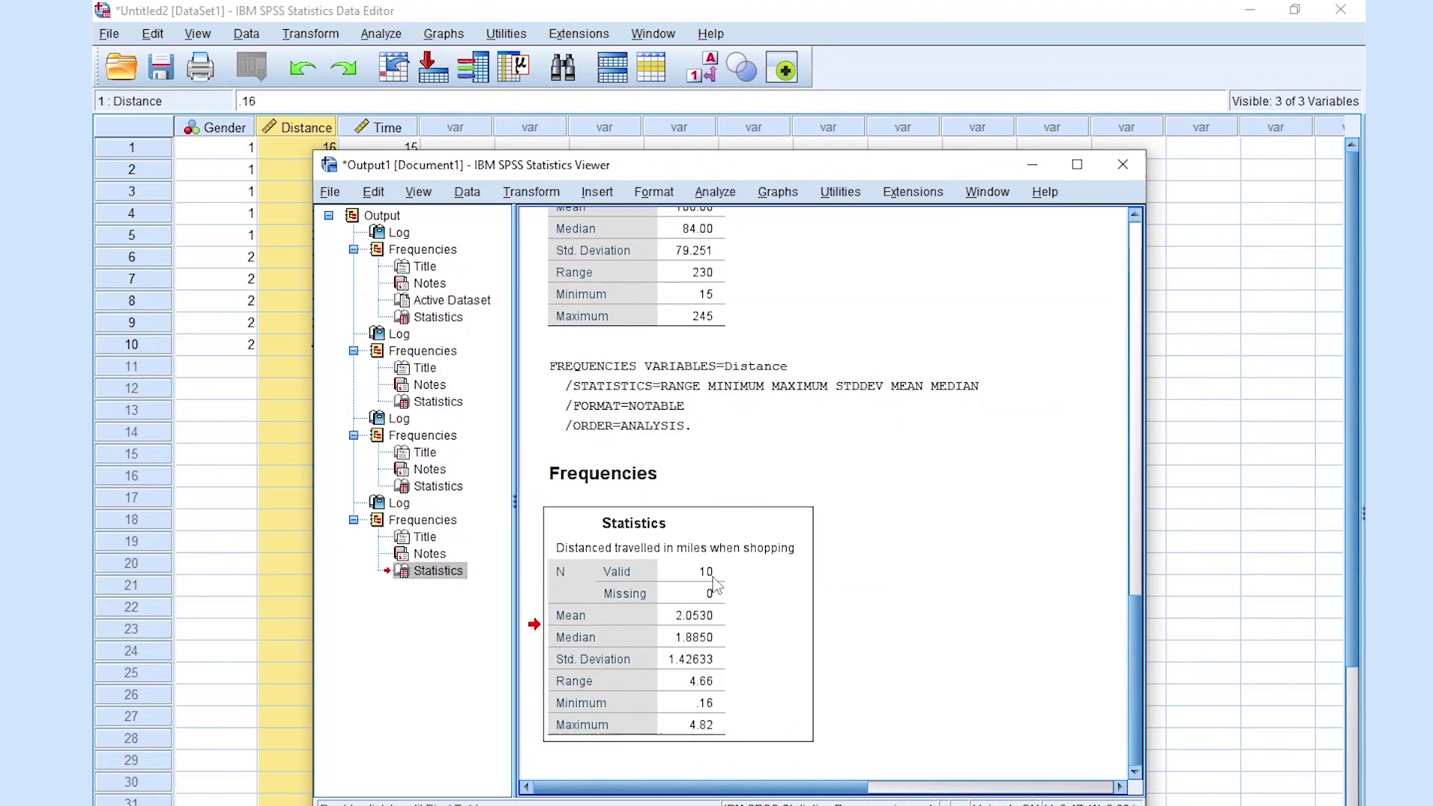